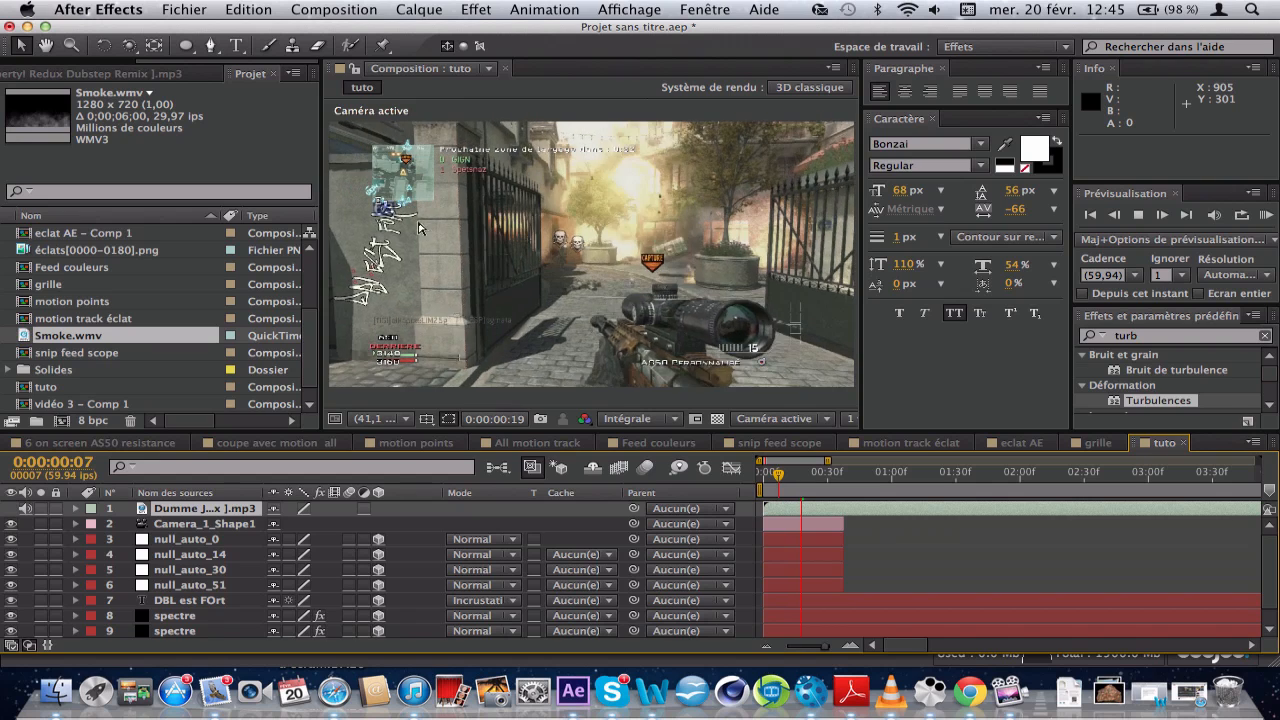
- Play back the tuto composition from its first frame to review the tracked text and gameplay clip
key("space")
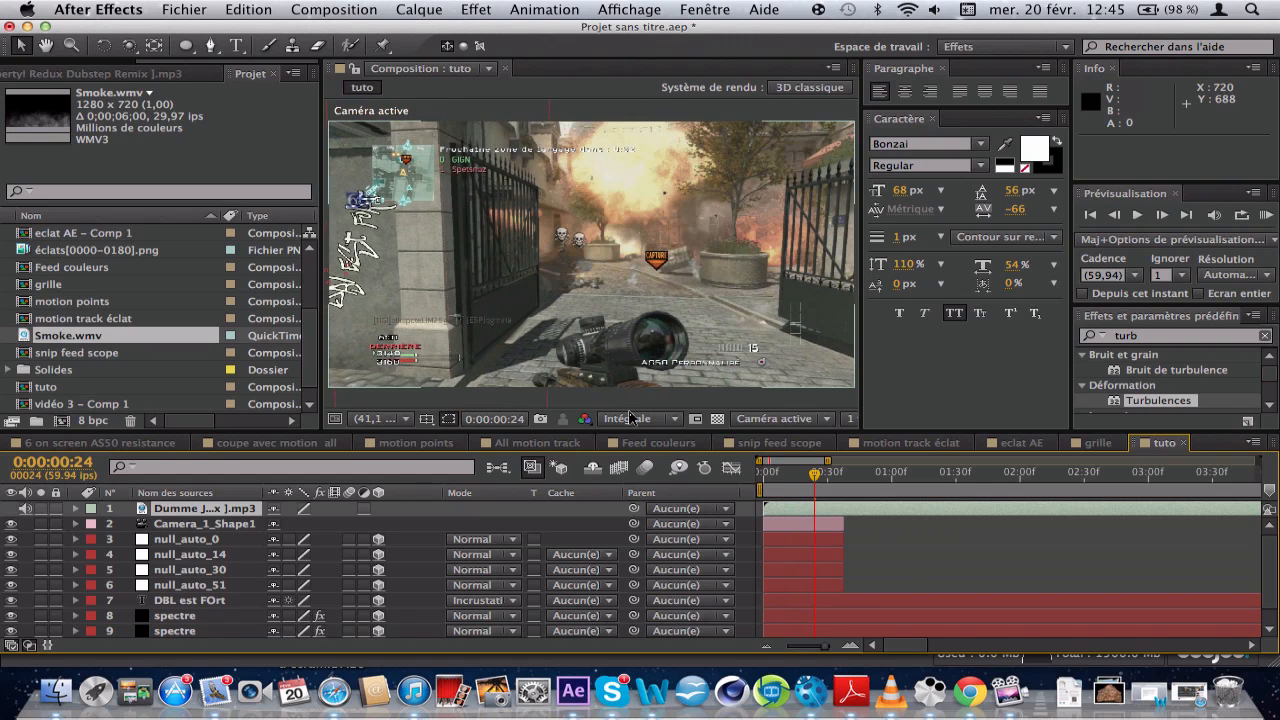
left_click_drag(773, 484, 756, 487)
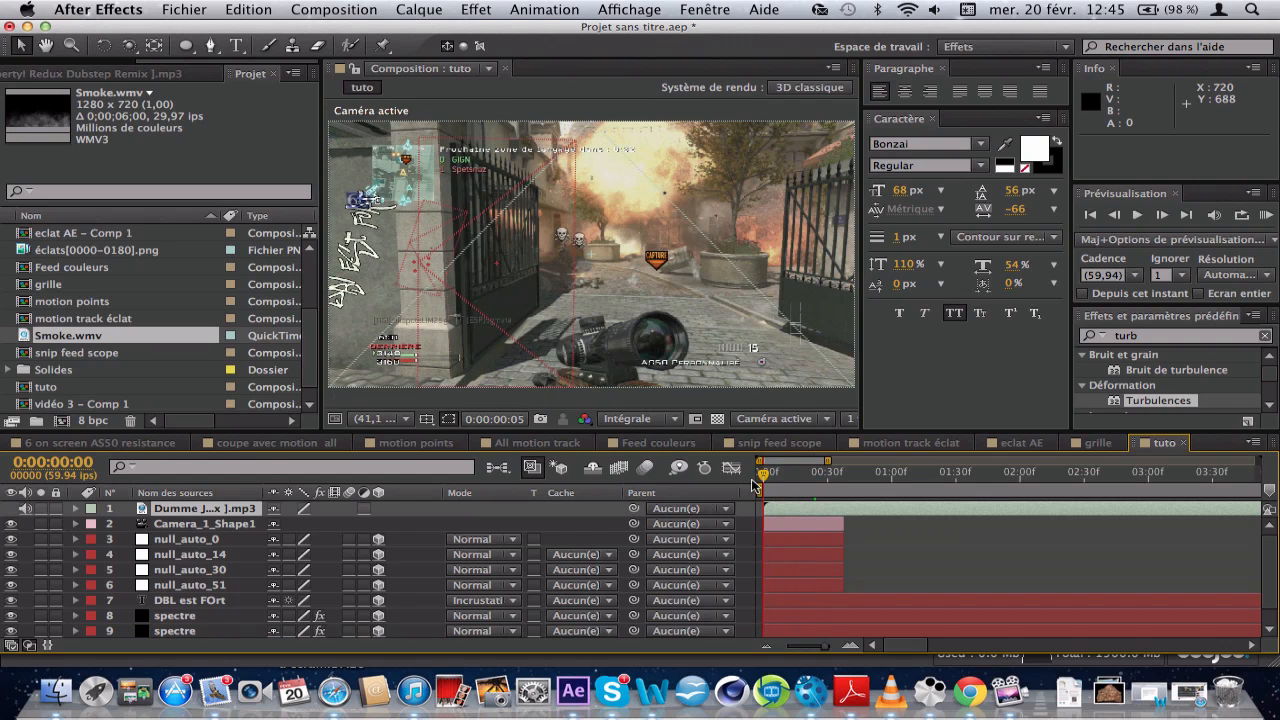
key("space")
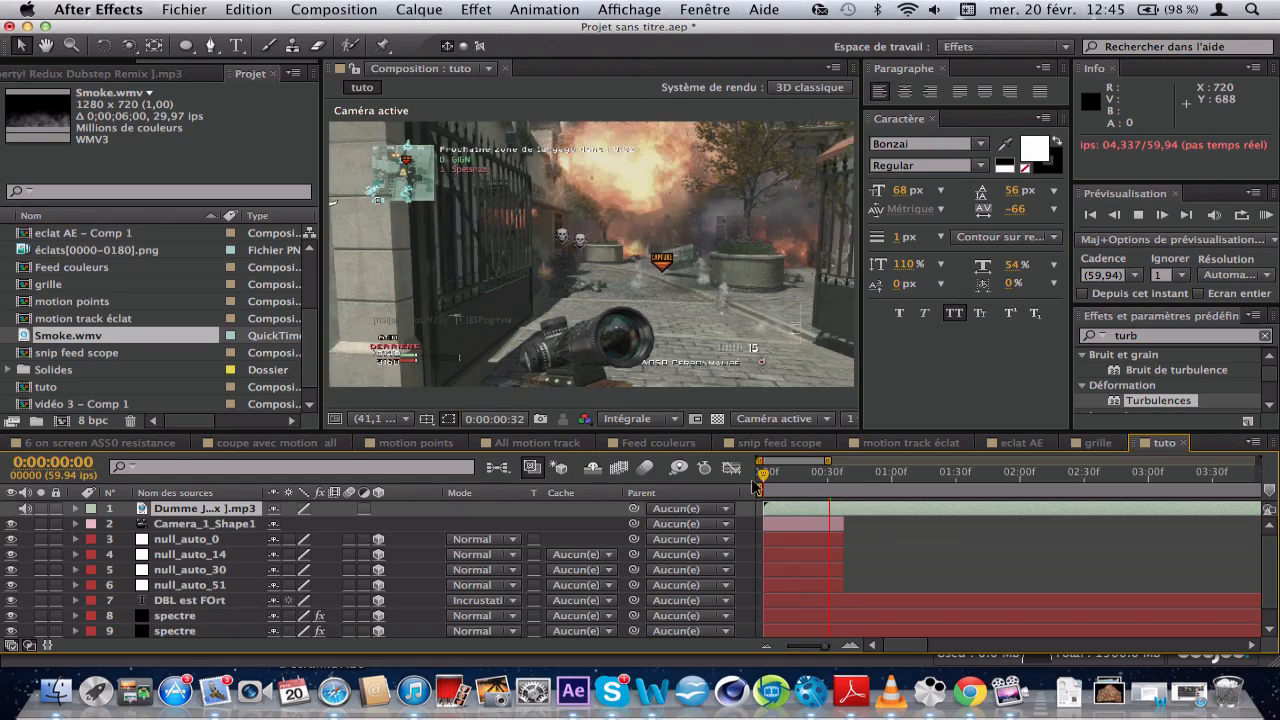
key("space")
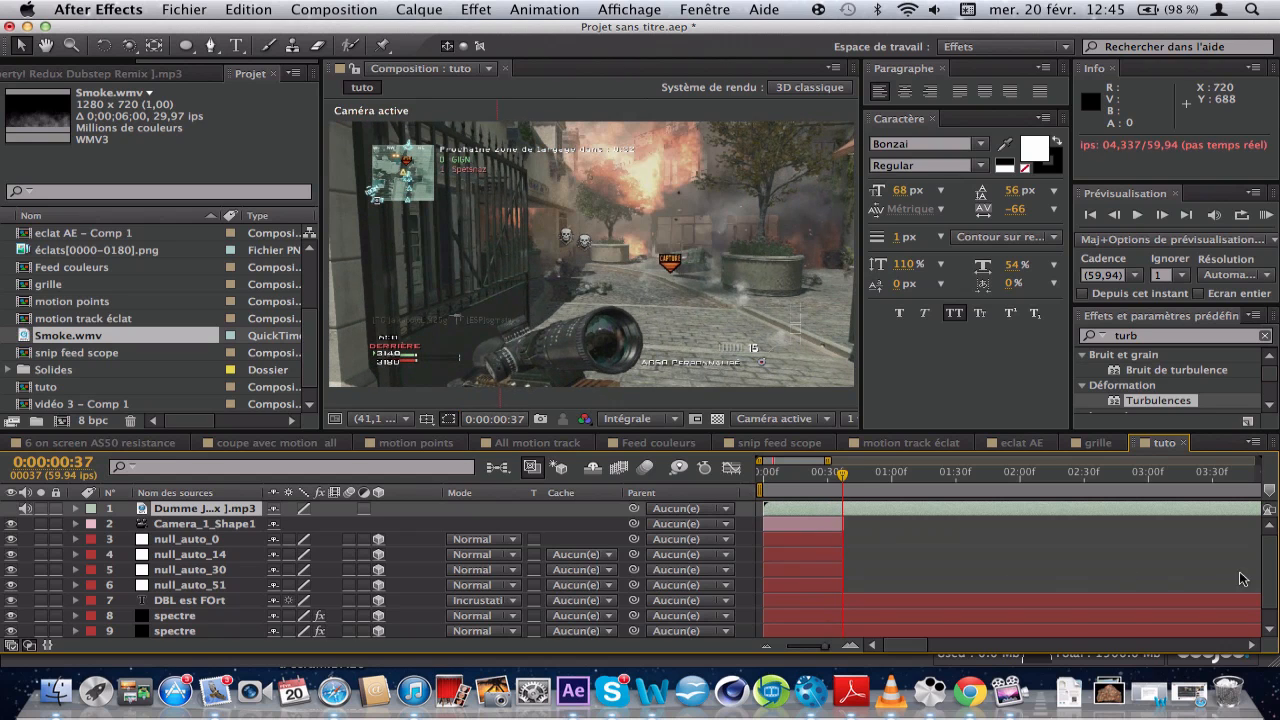
- Set the Spectre audio effect's audio layer on the layer 9 spectre solid to the Dumme Jungs track
left_click_drag(1268, 572, 1268, 610)
left_click(862, 612)
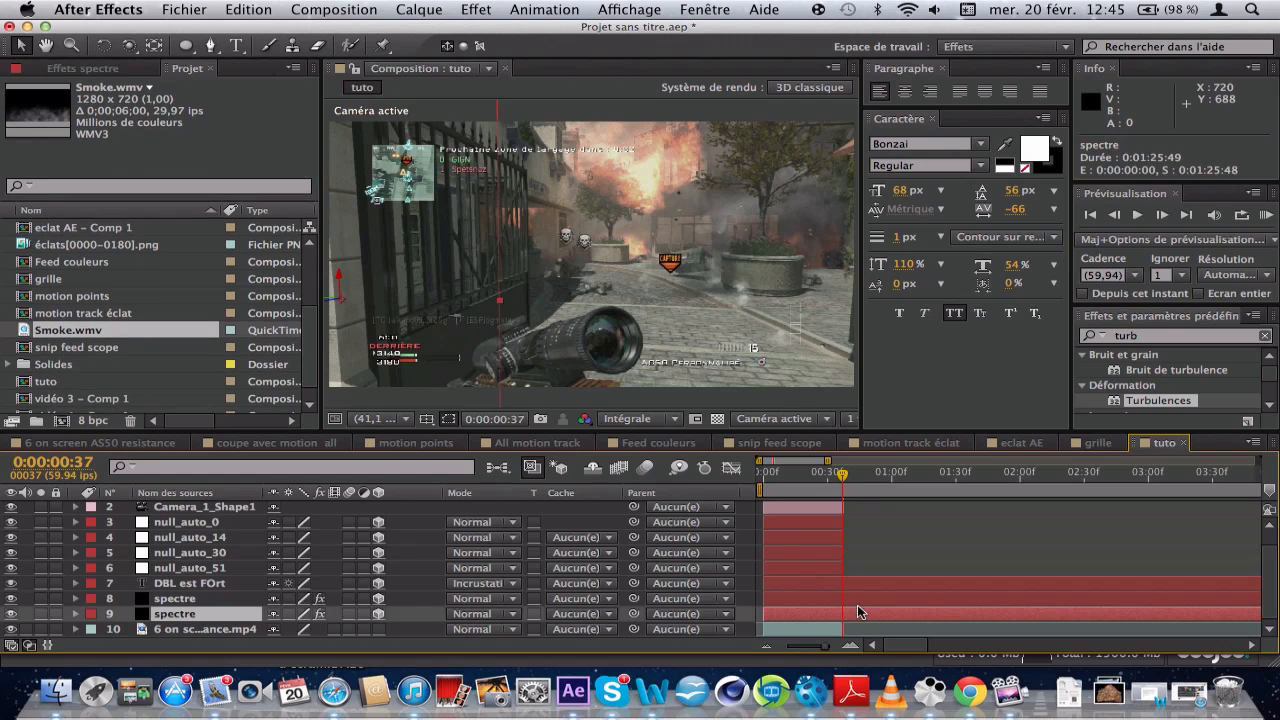
left_click(128, 69)
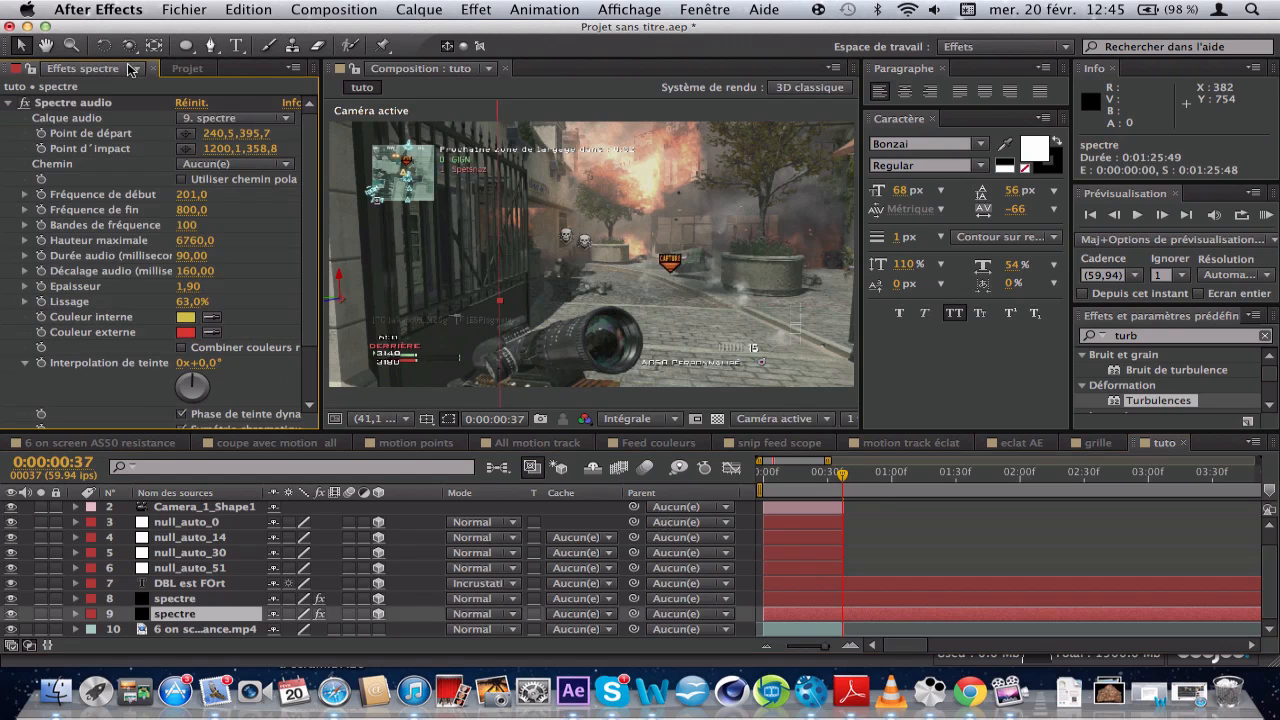
left_click(213, 120)
left_click(224, 164)
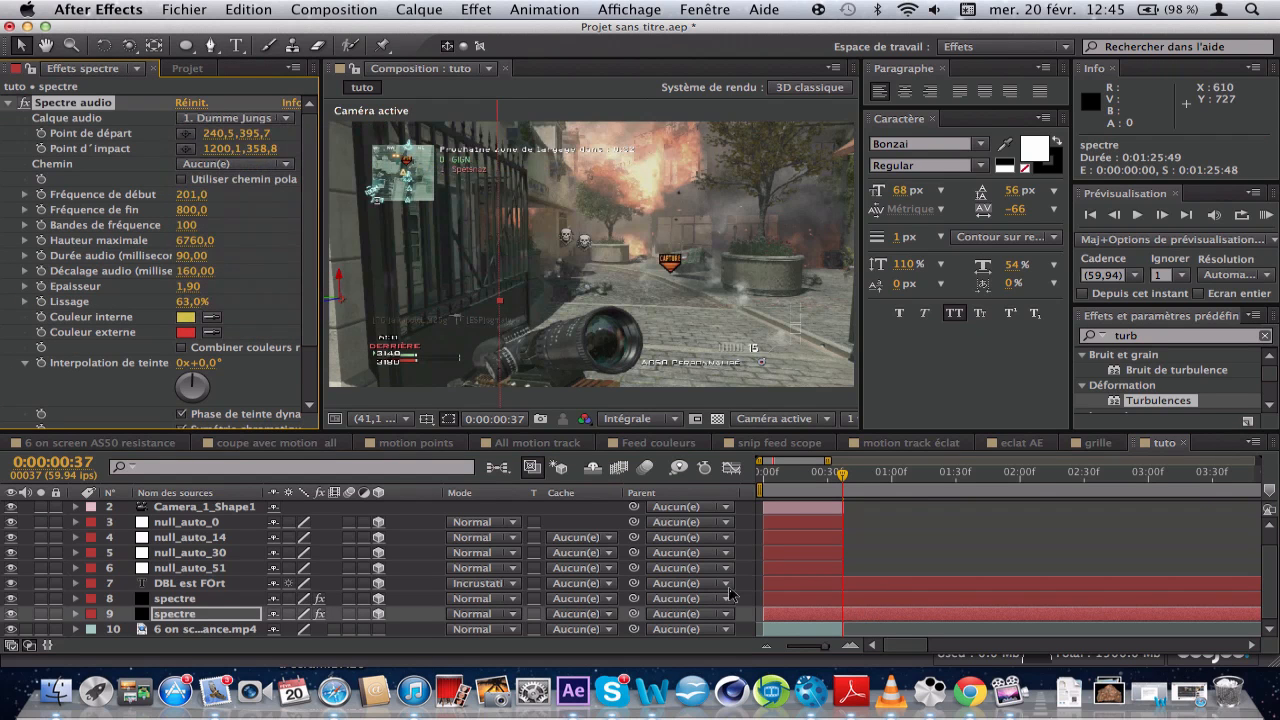
- Assign the Dumme Jungs track as the audio layer for the Spectre audio effect on layer 8
left_click(797, 602)
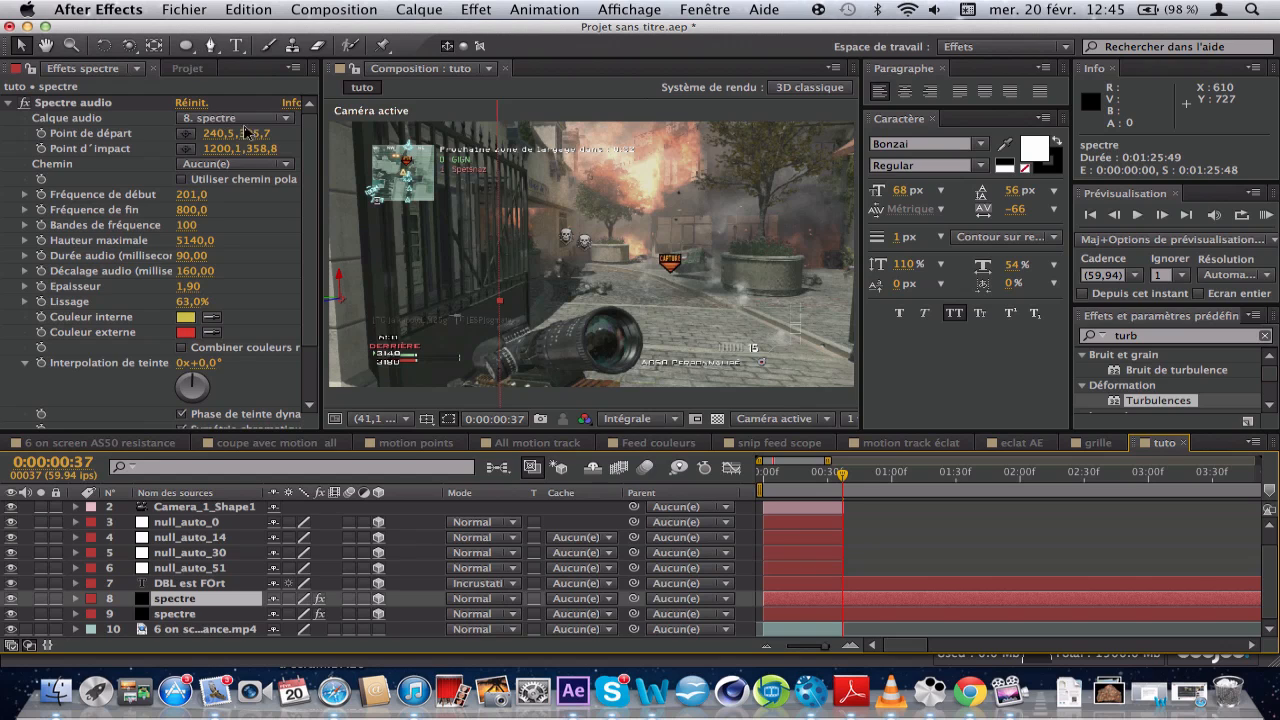
key("super+t")
left_click(270, 118)
left_click(270, 118)
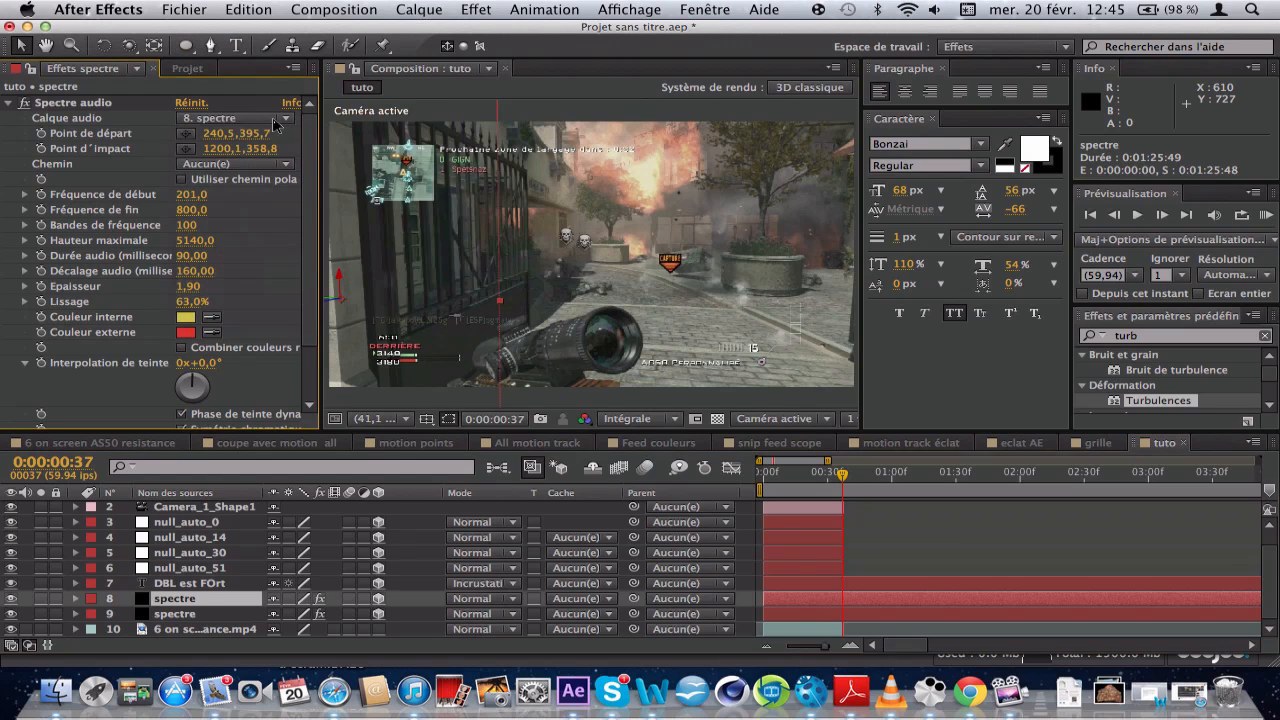
left_click(270, 118)
left_click(270, 164)
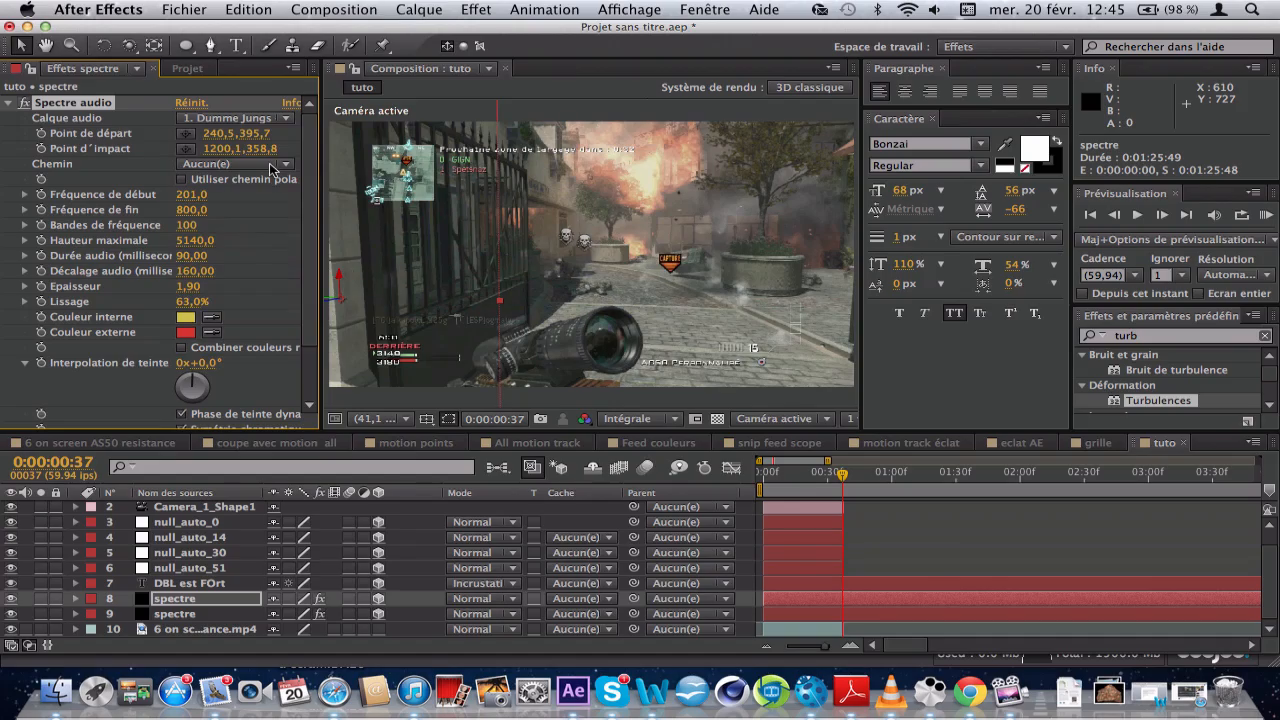
- Bring up the YouTube page of the multiple audio spectrums tutorial in Safari, look it over, and minimise it
key("F4")
key("Escape")
key("F3")
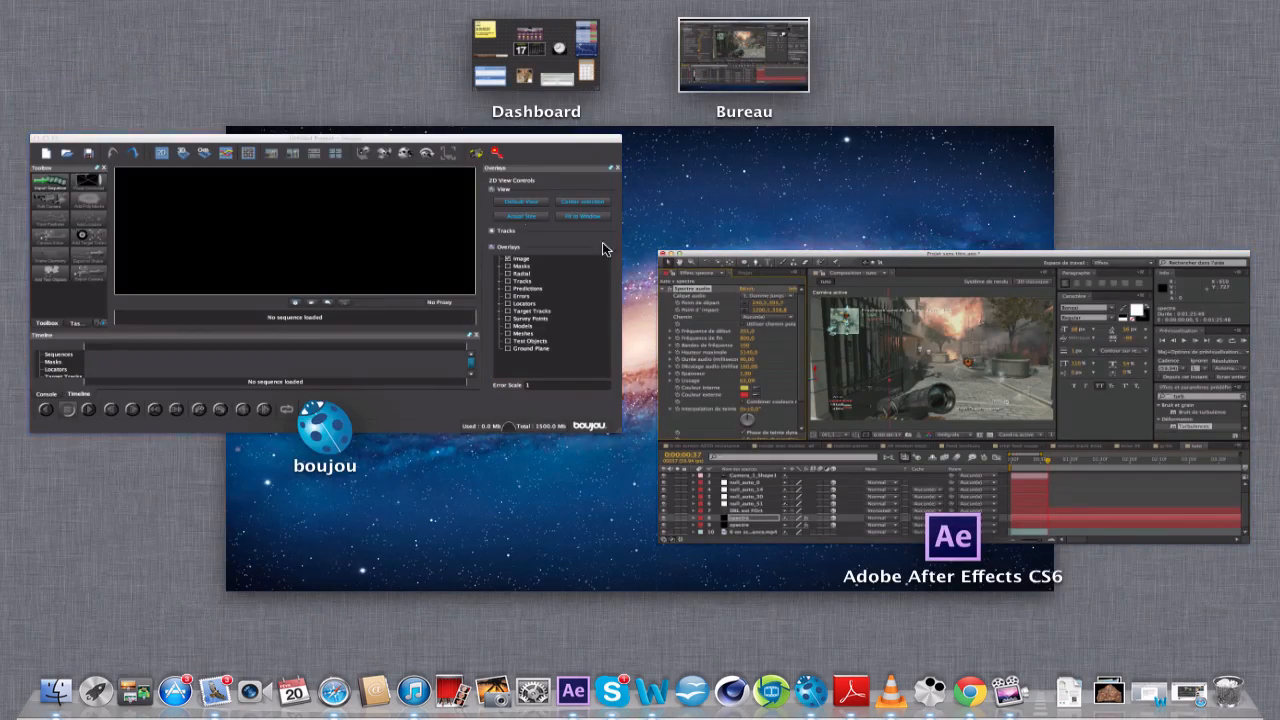
left_click(763, 159)
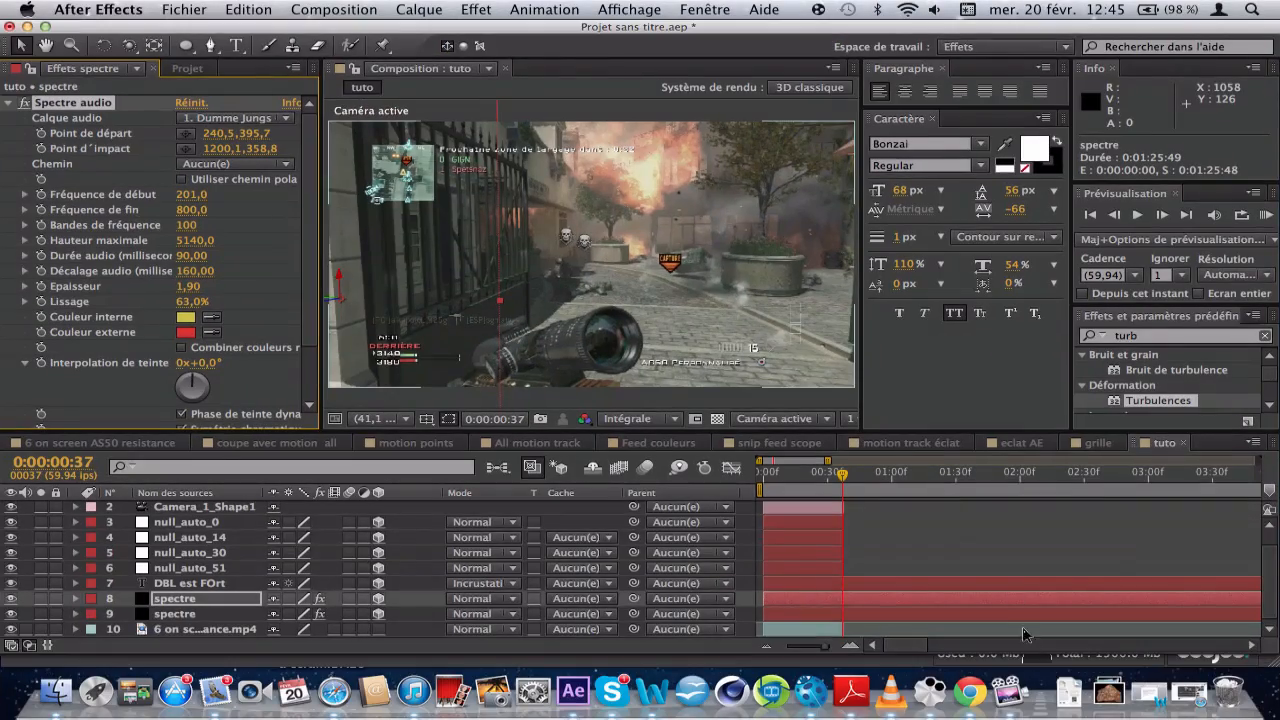
left_click(1190, 692)
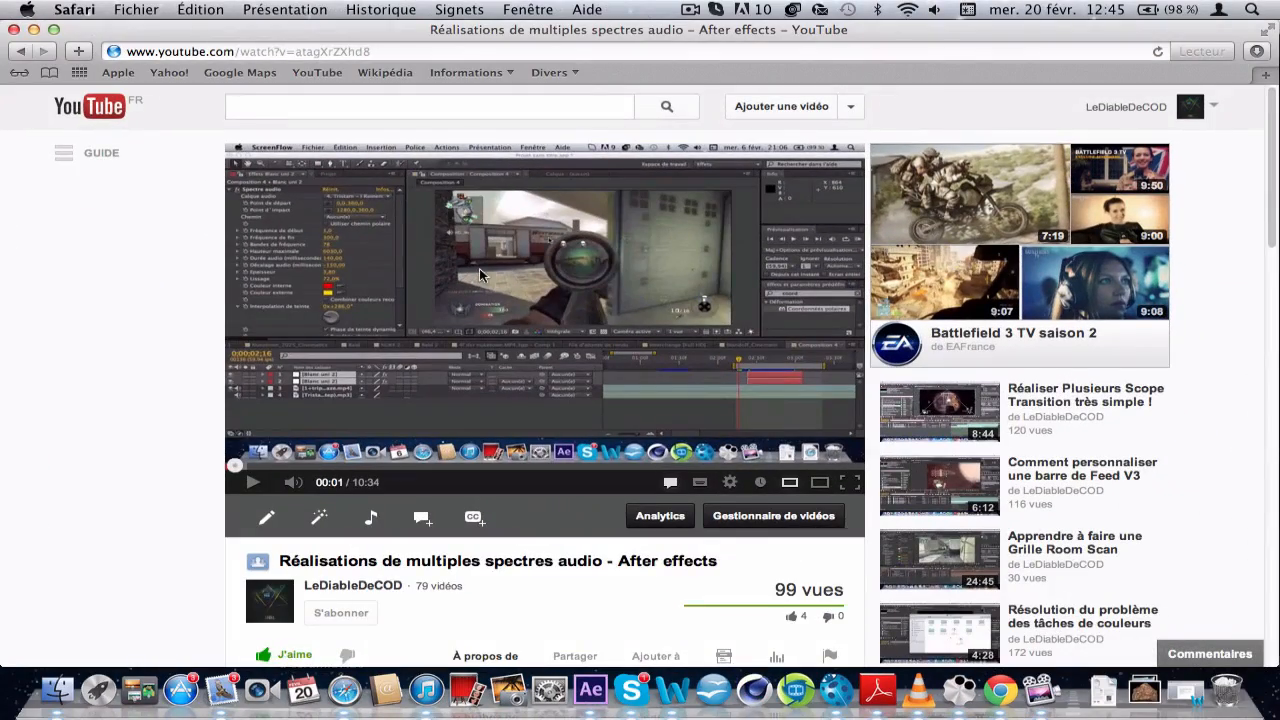
scroll(200, 430, "down", 3)
scroll(177, 423, "up", 3)
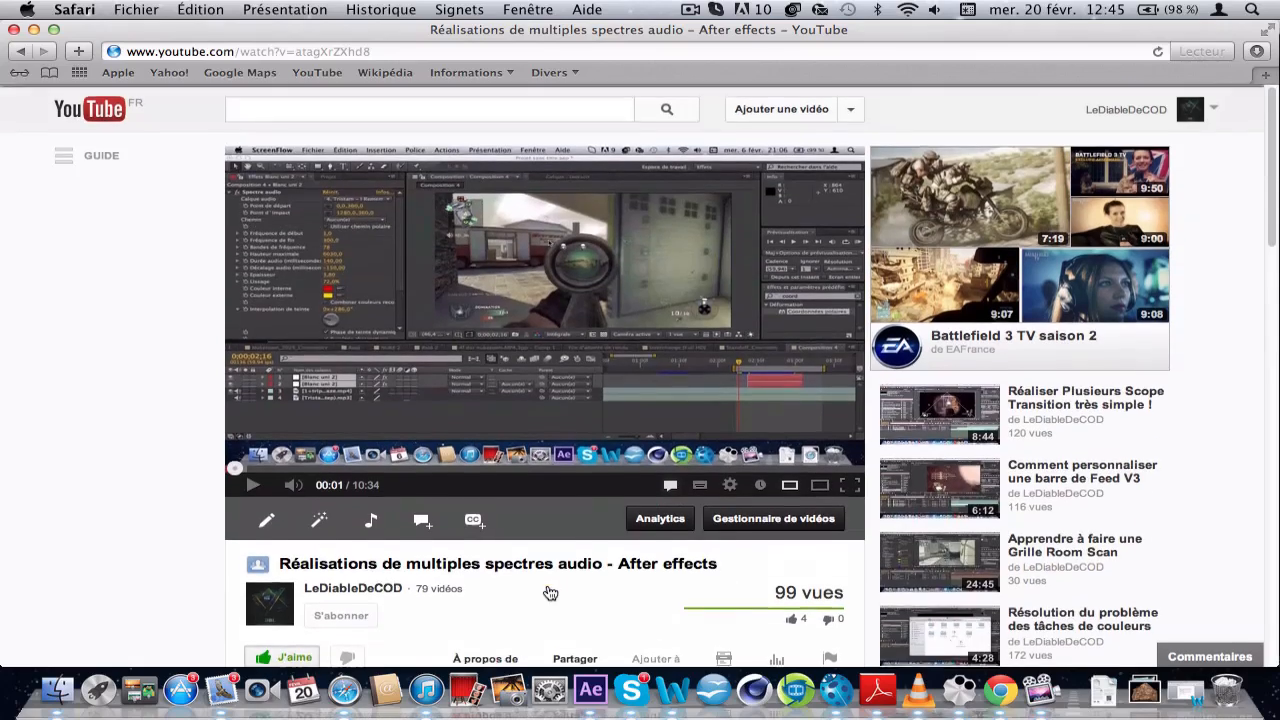
left_click(34, 30)
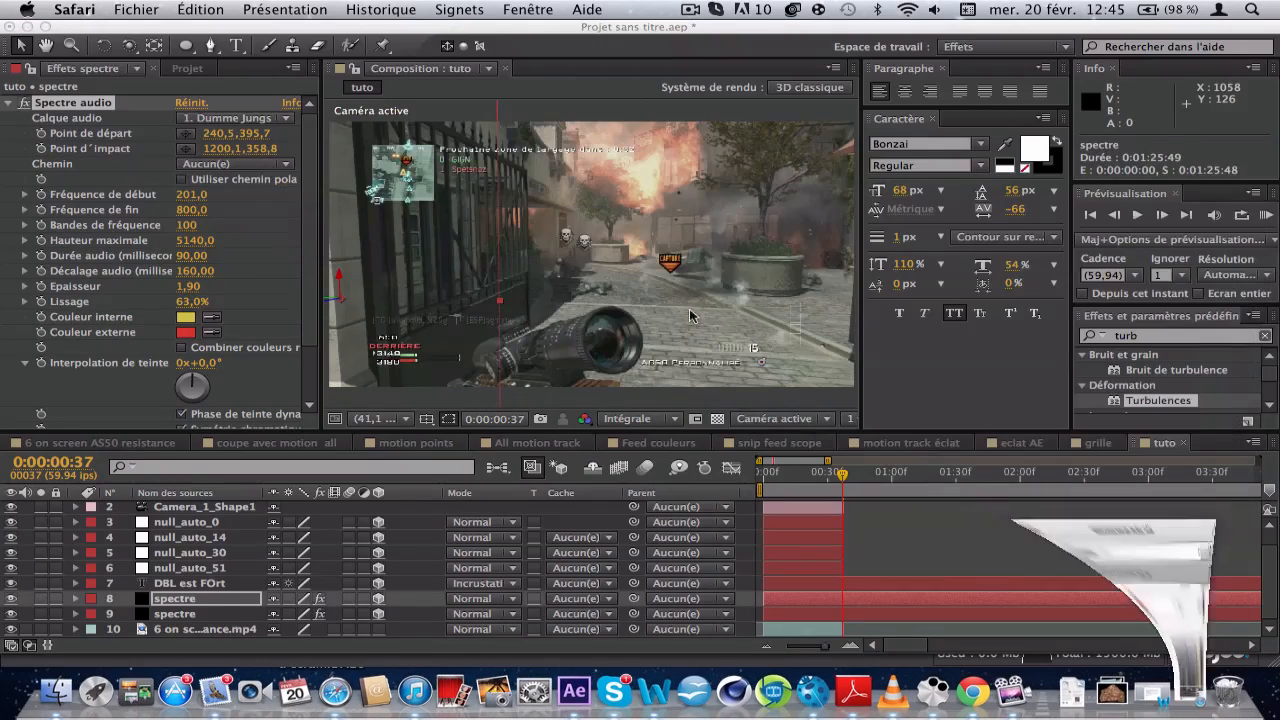
- Preview the tuto composition from frame 14 to check the audio spectrums
left_click(792, 474)
key("space")
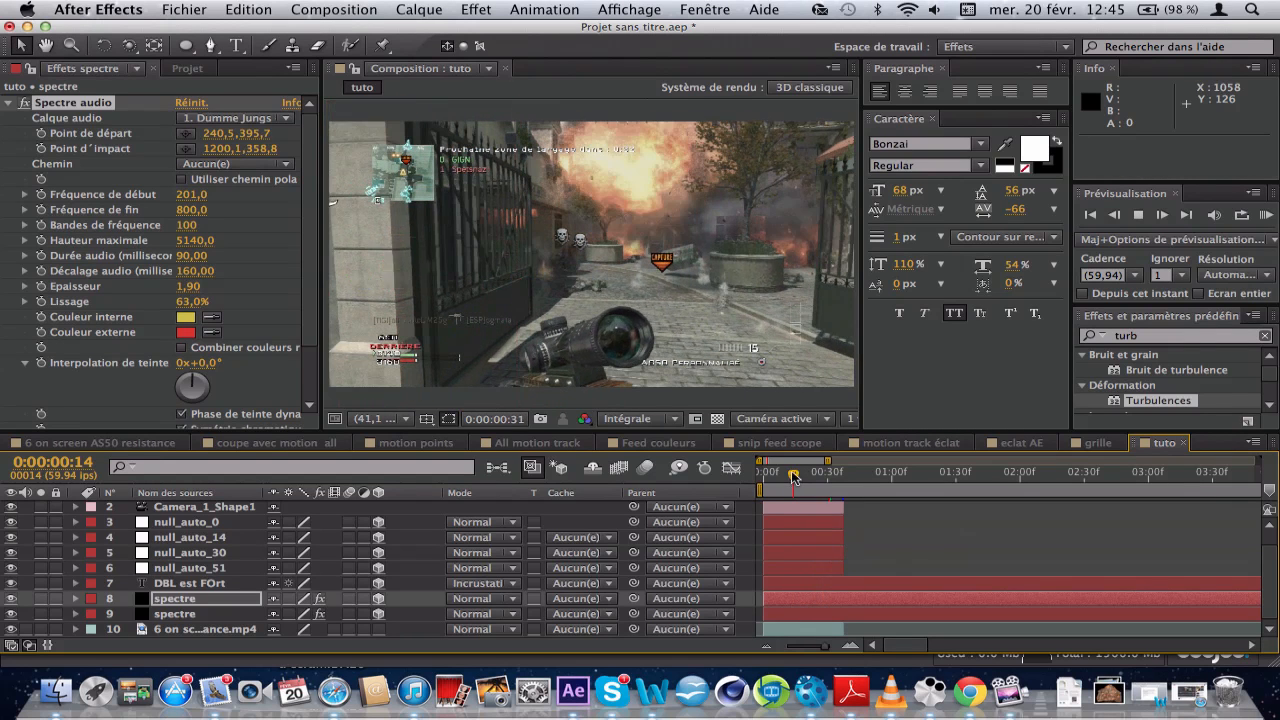
key("space")
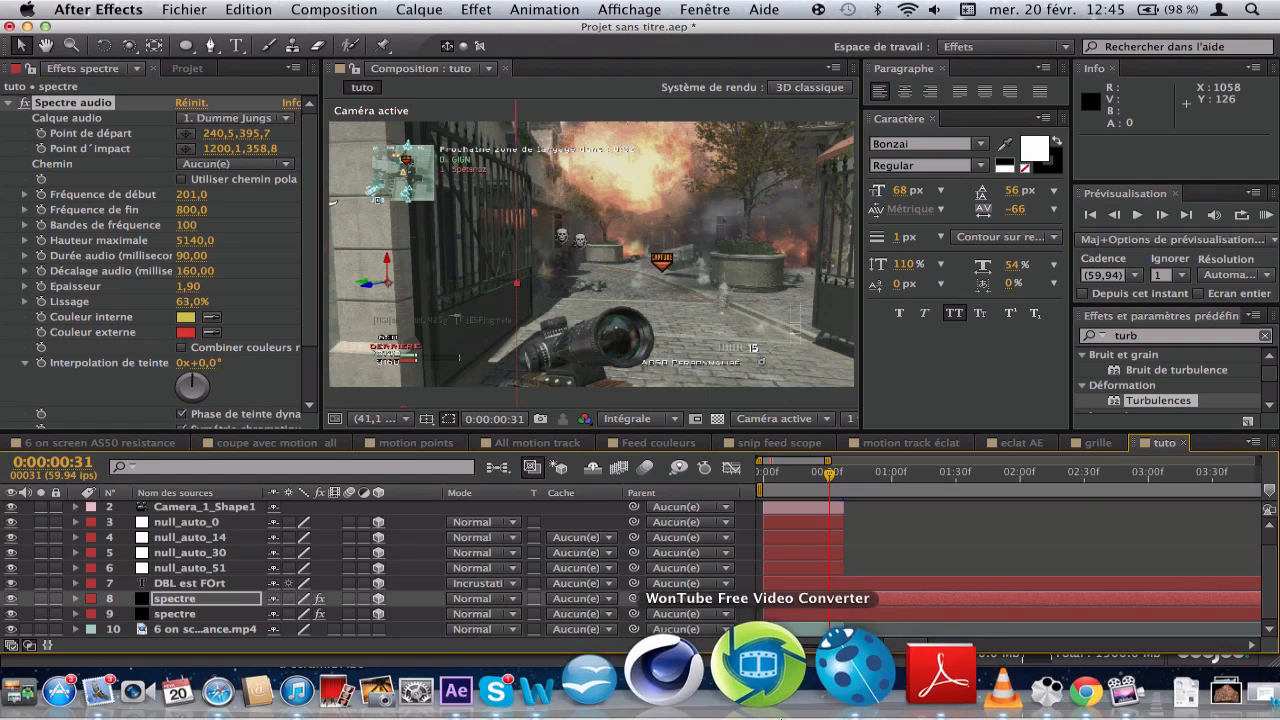
- Switch to boujou, and browse in Finder to the Wizzy folder inside TeamVizo in Vidéos
left_click(811, 712)
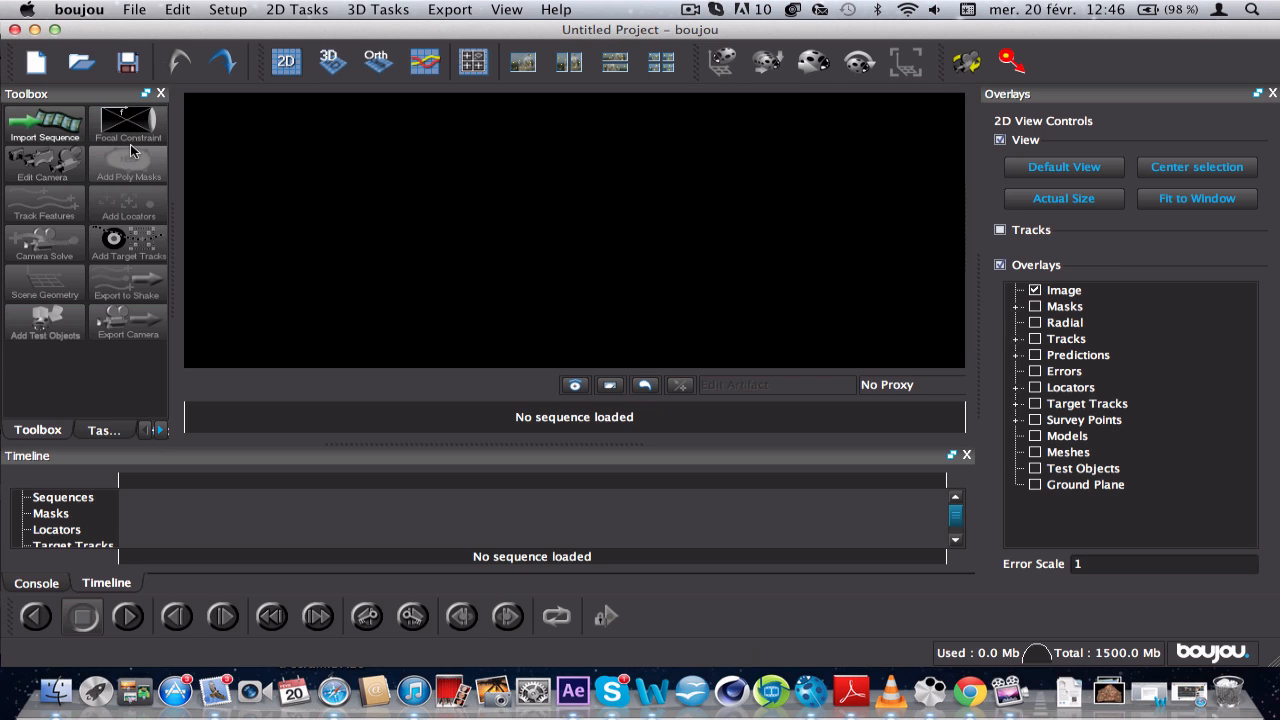
left_click(57, 690)
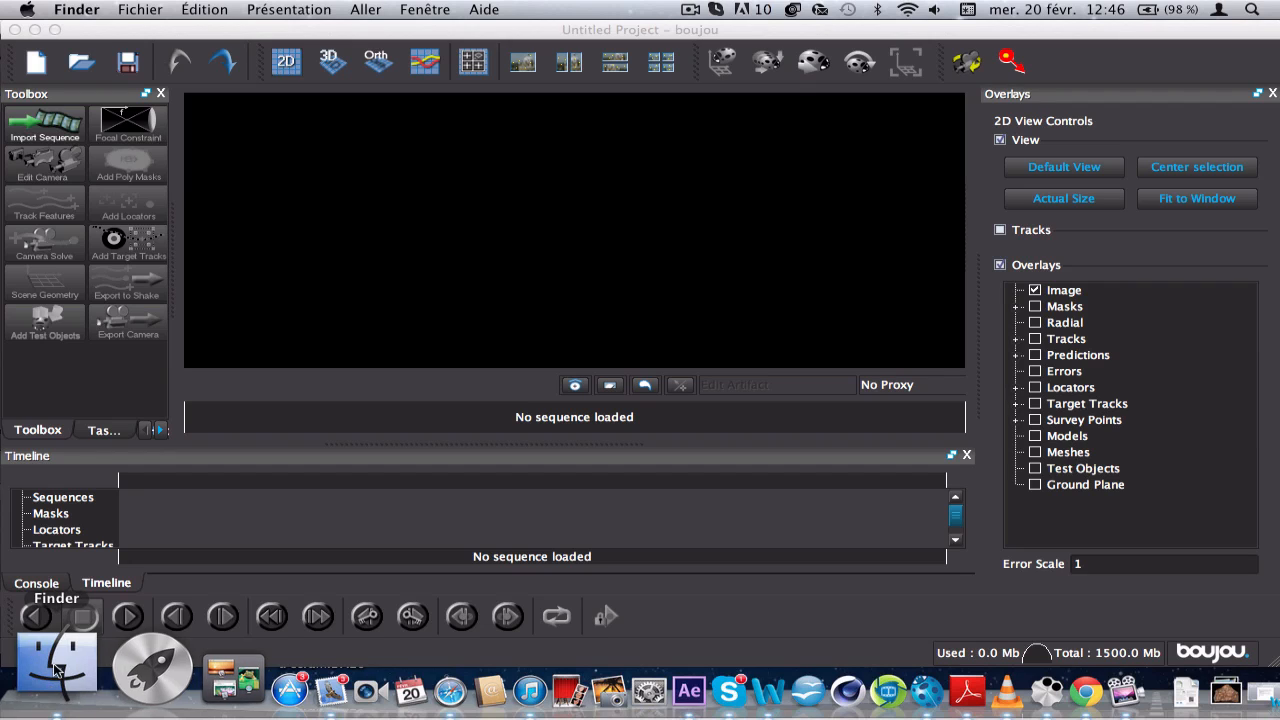
left_click(52, 668)
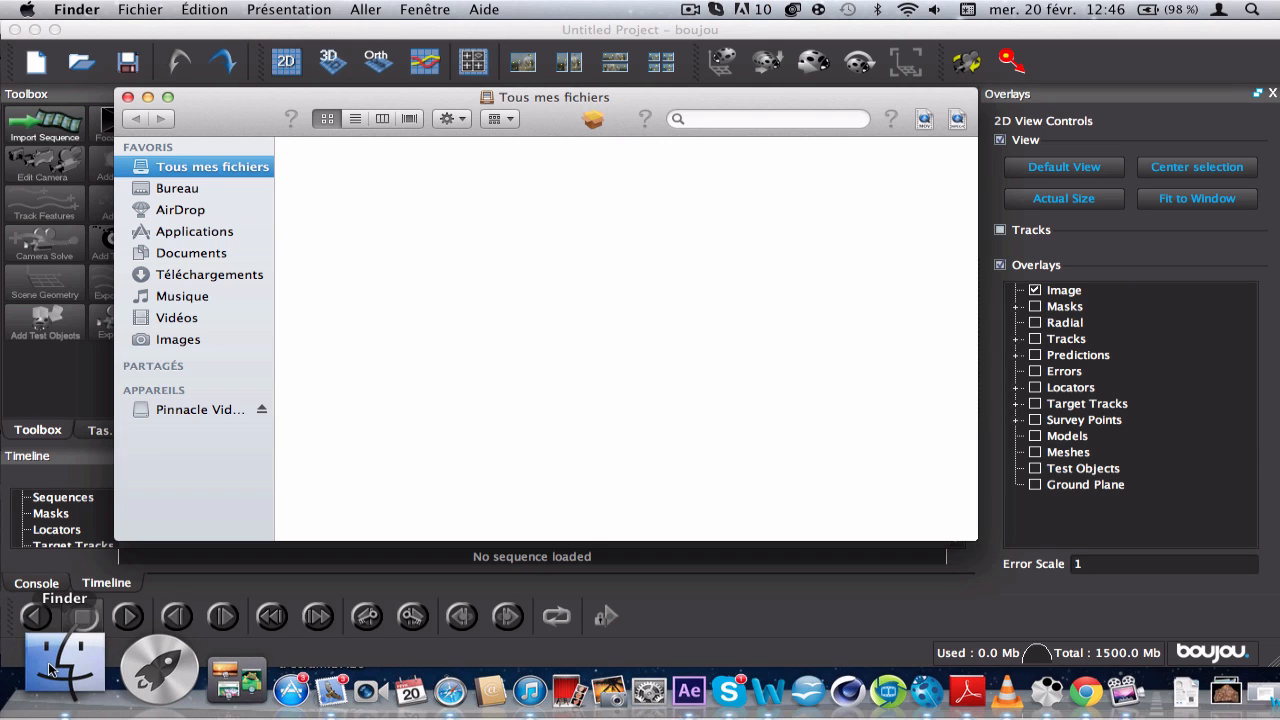
left_click(205, 320)
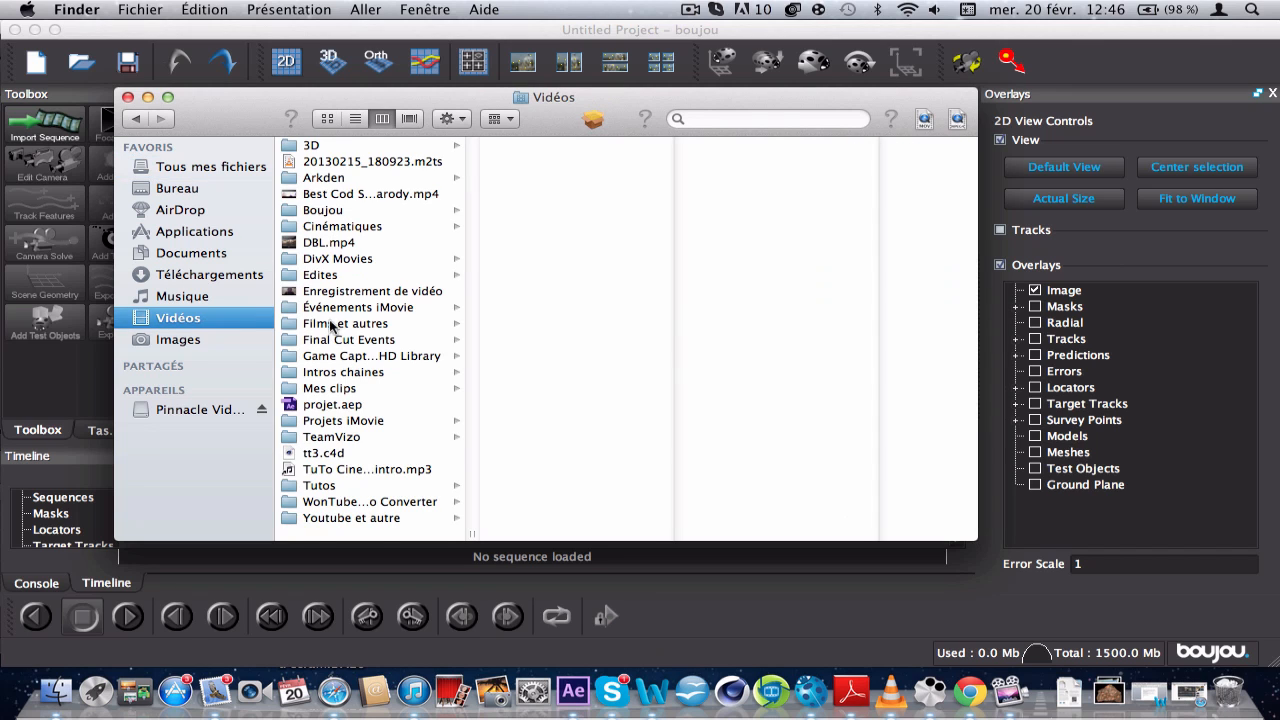
left_click(355, 440)
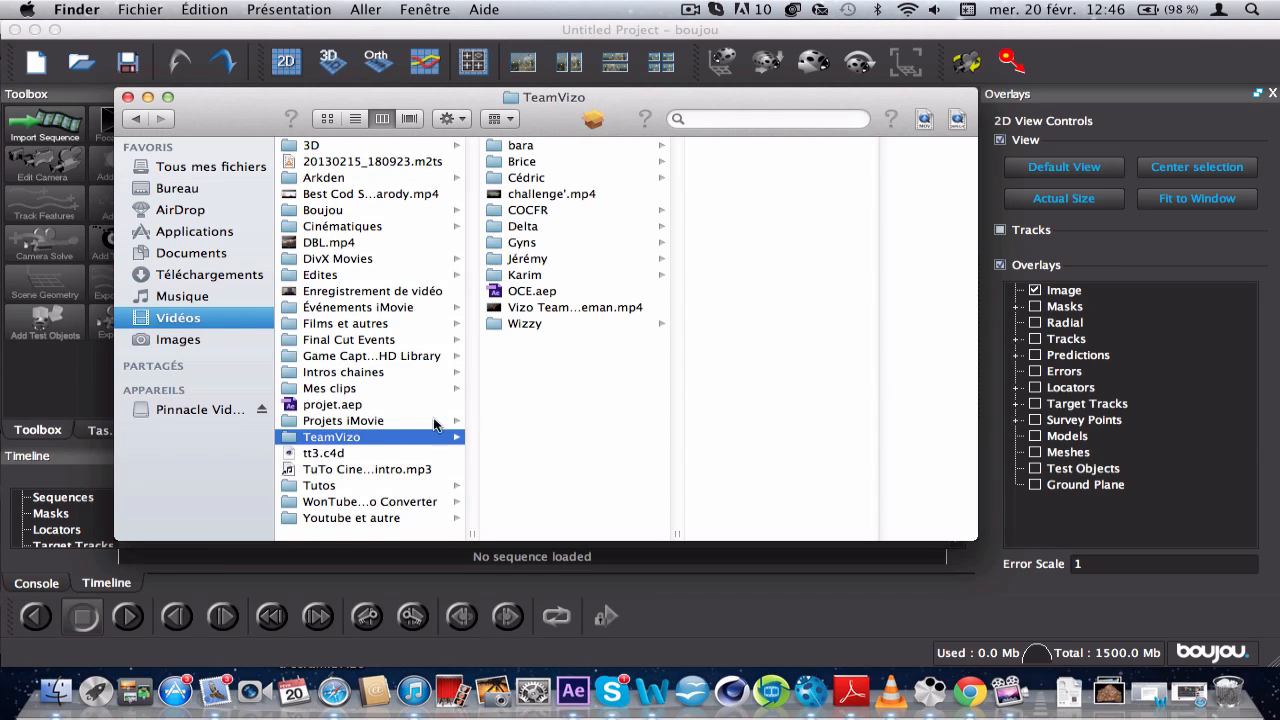
left_click(541, 325)
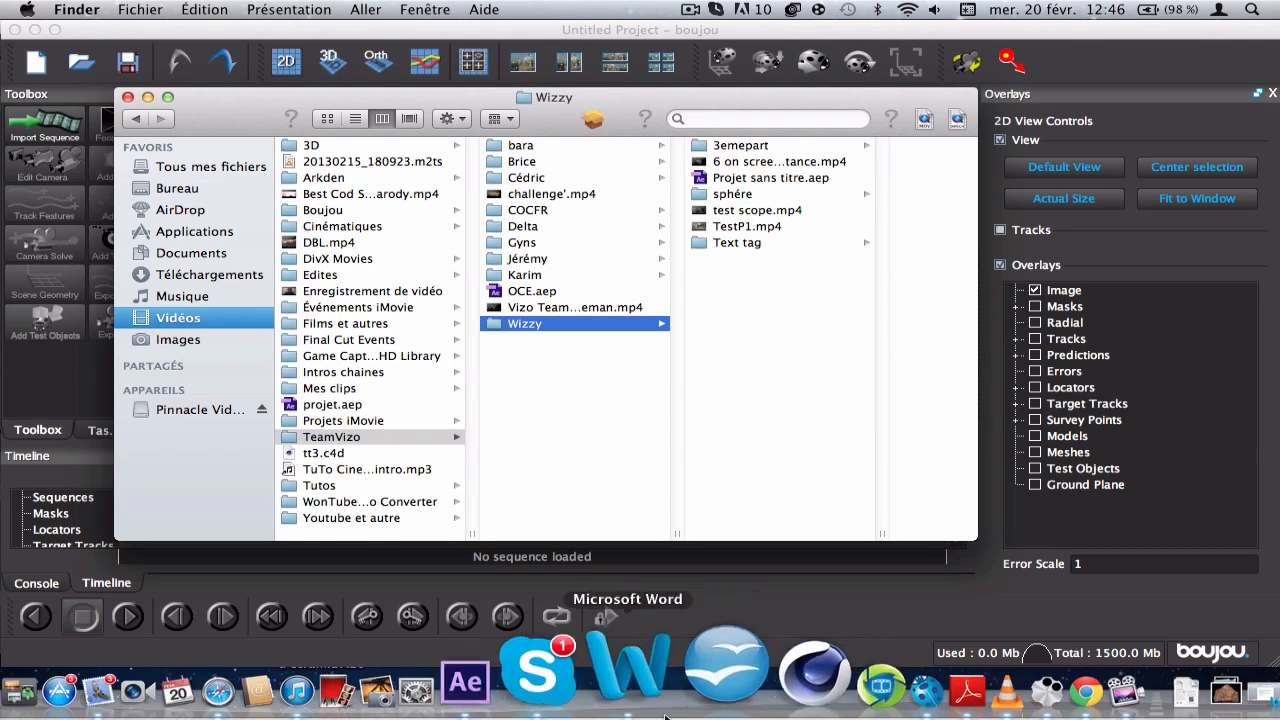
- Back in After Effects, hide layers 2 to 9 of the tuto composition and select the gameplay clip on layer 10
left_click(573, 683)
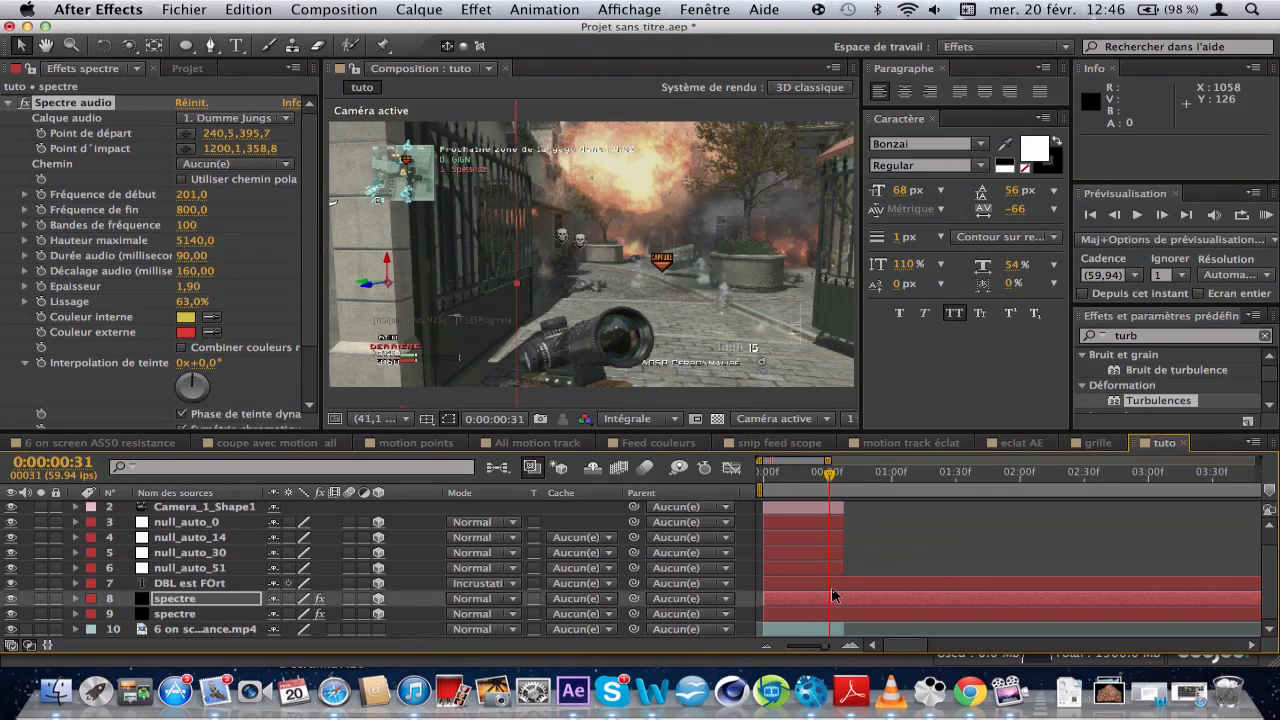
left_click(808, 616)
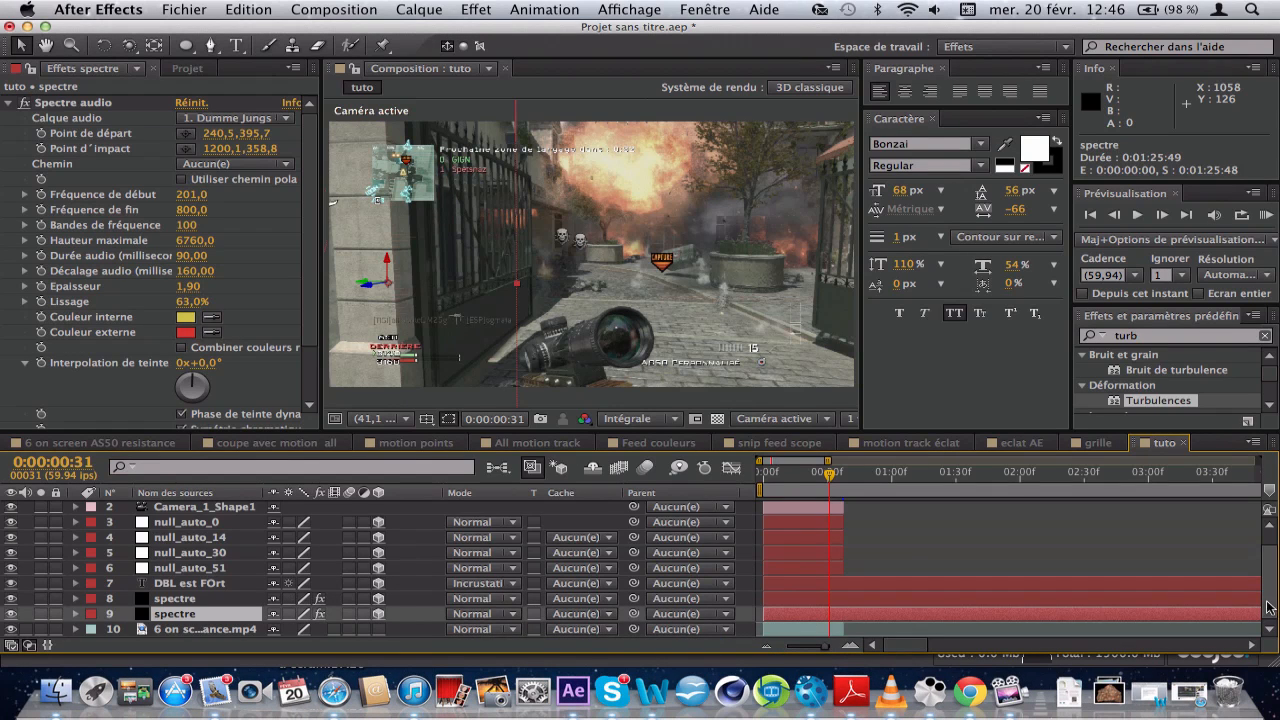
left_click_drag(1273, 608, 1270, 530)
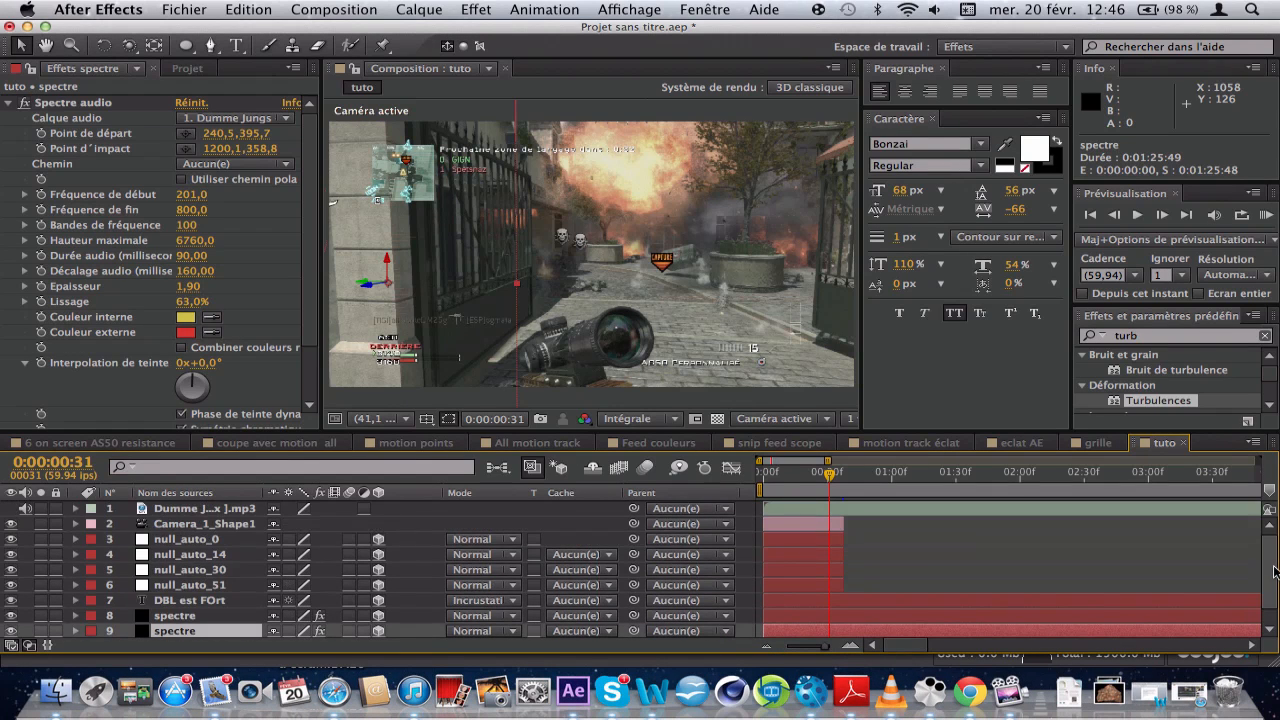
left_click_drag(11, 524, 16, 630)
left_click(1269, 633)
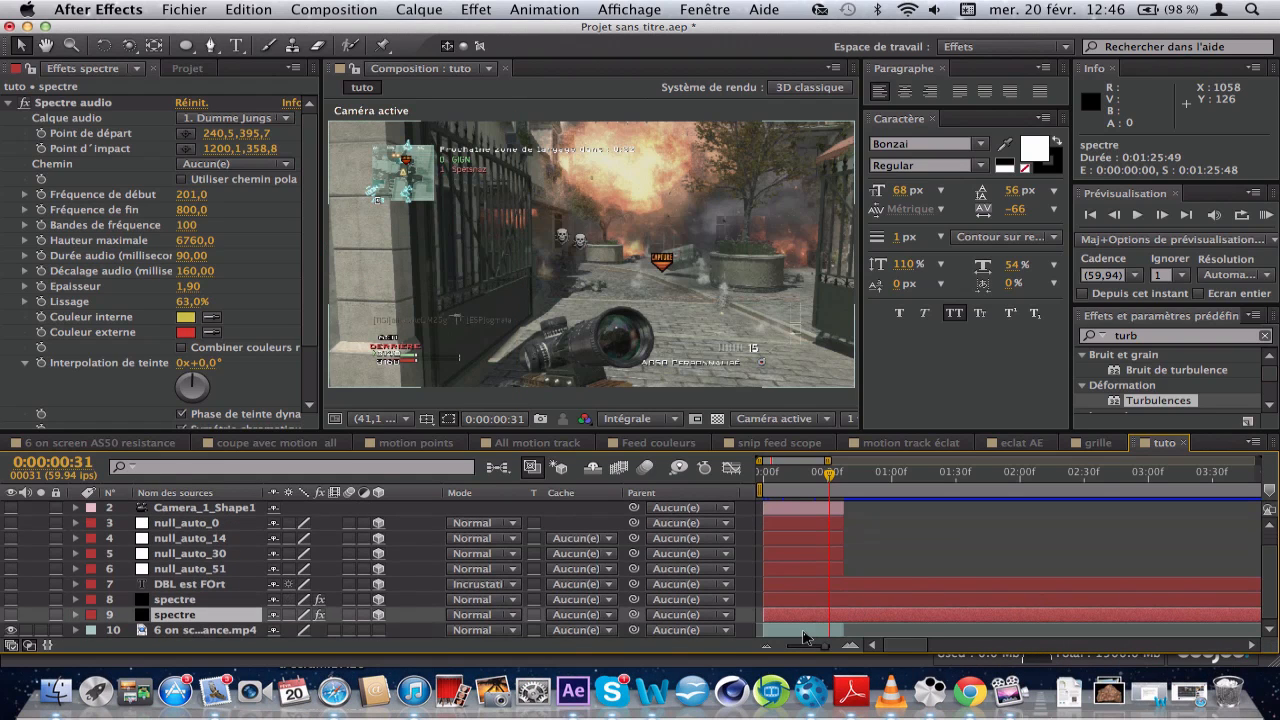
left_click(806, 637)
- Queue the tuto composition for rendering, inspect the output module's format choices, and discard the queued item
left_click(418, 9)
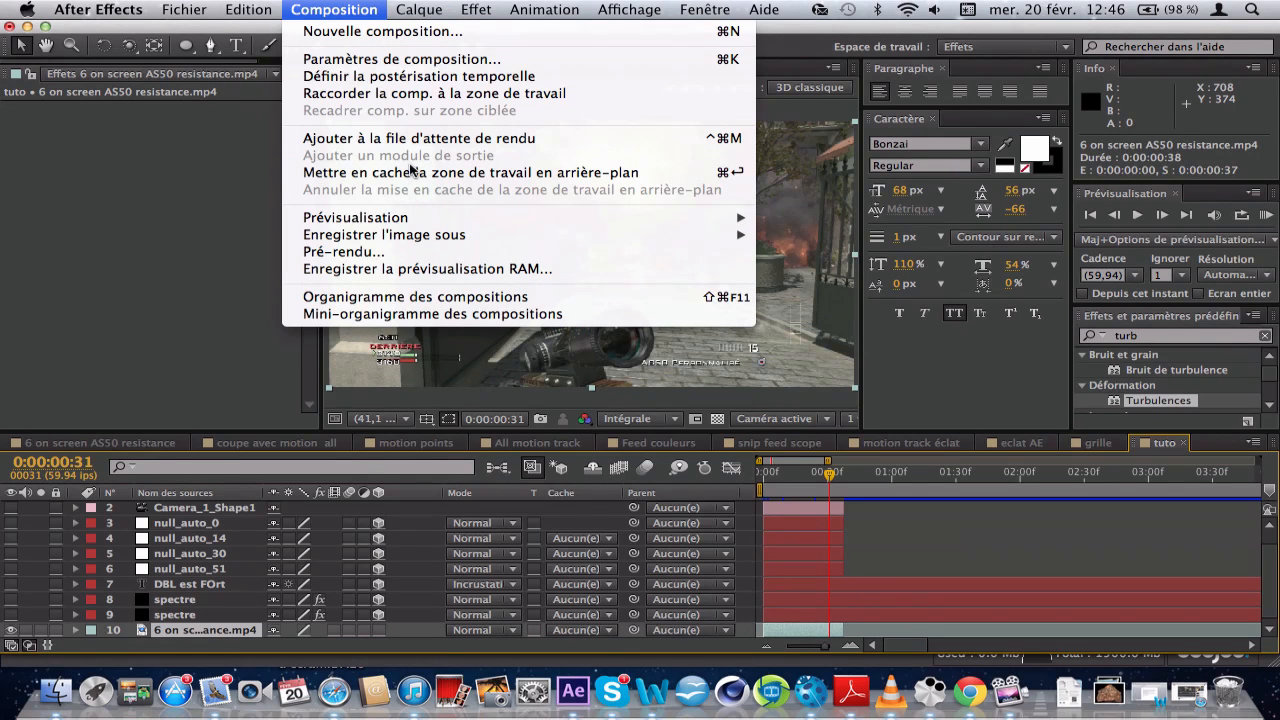
left_click(425, 140)
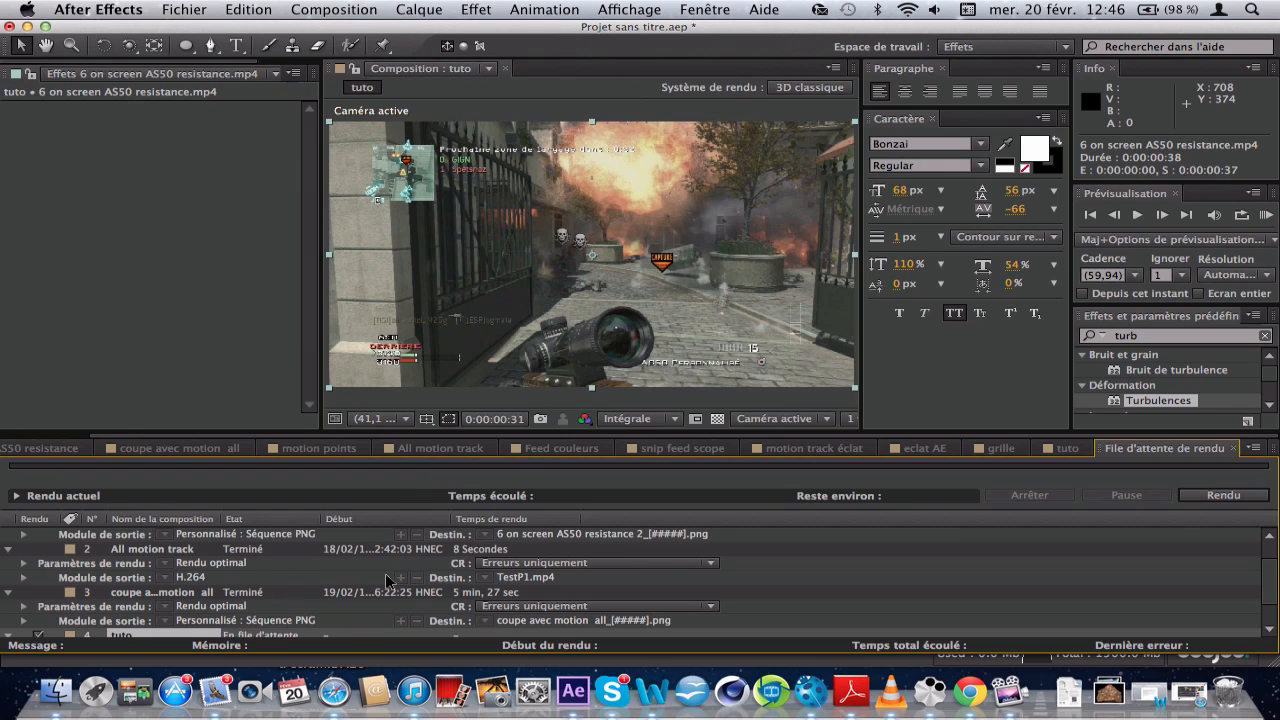
scroll(790, 596, "down", 2)
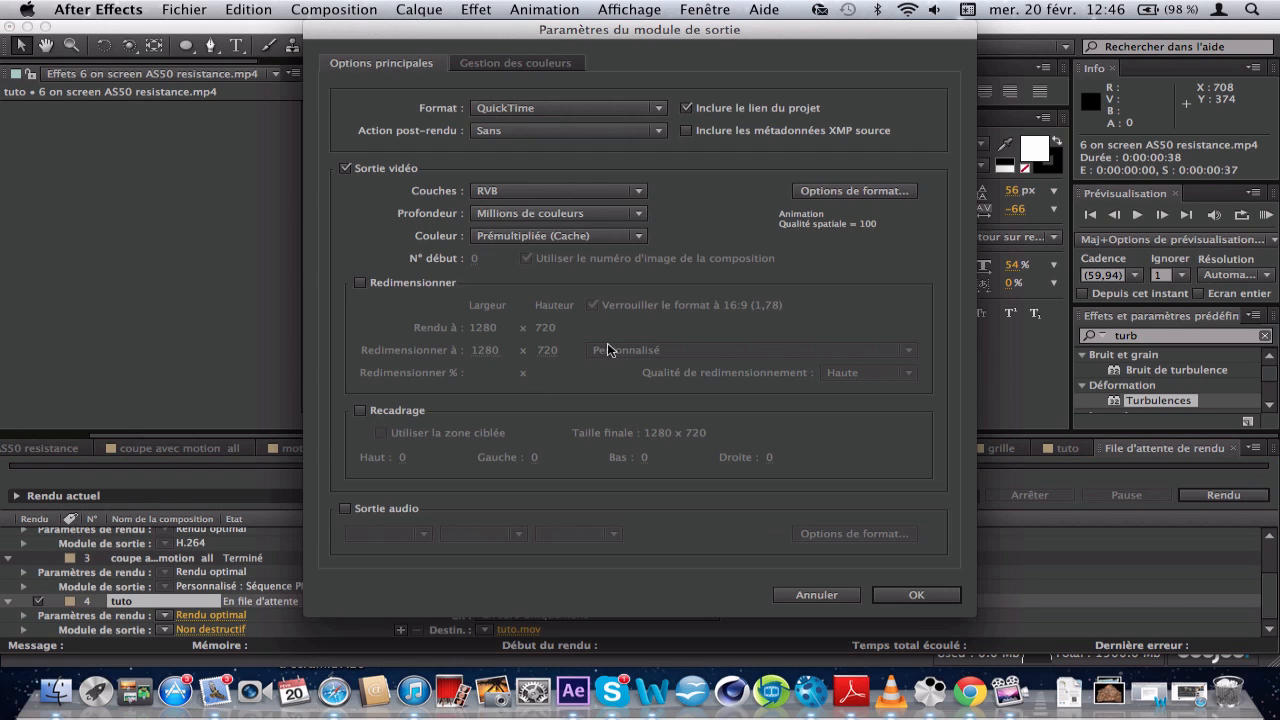
left_click(630, 107)
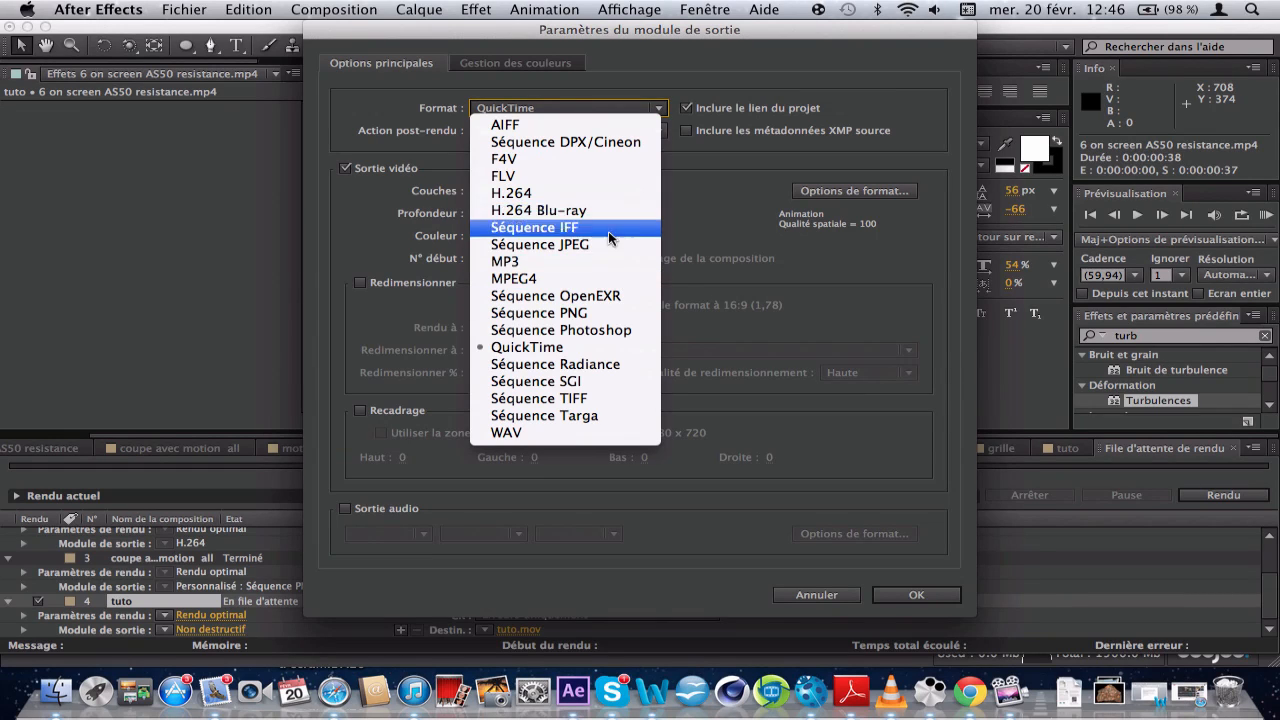
left_click(818, 596)
left_click(820, 595)
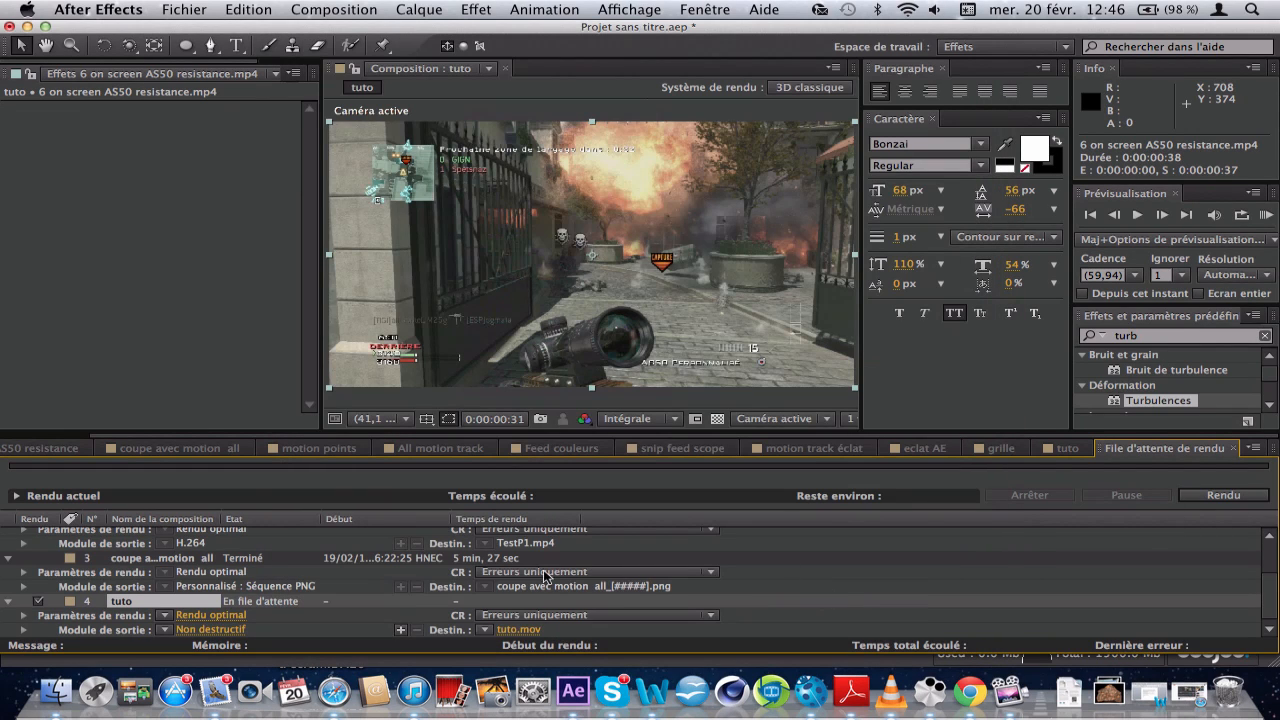
scroll(131, 605, "up", 1)
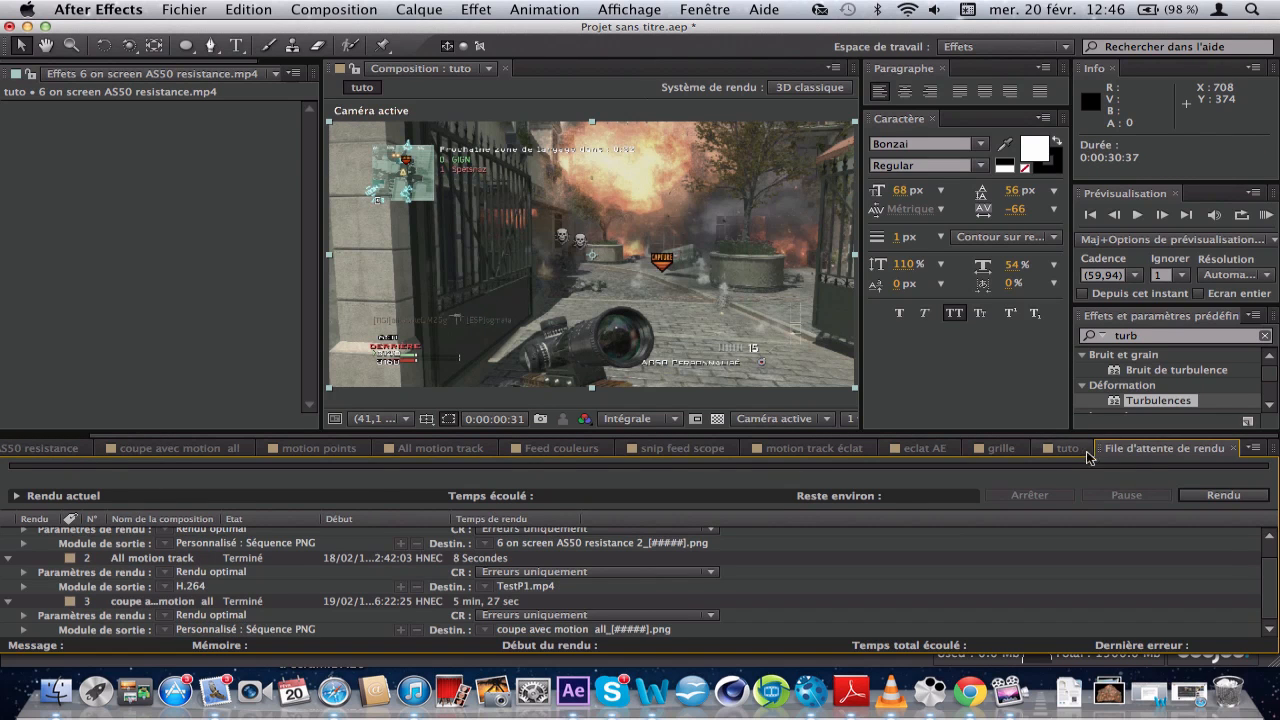
- Return to the tuto timeline and open the Text tag folder inside Wizzy in Finder
left_click(1084, 450)
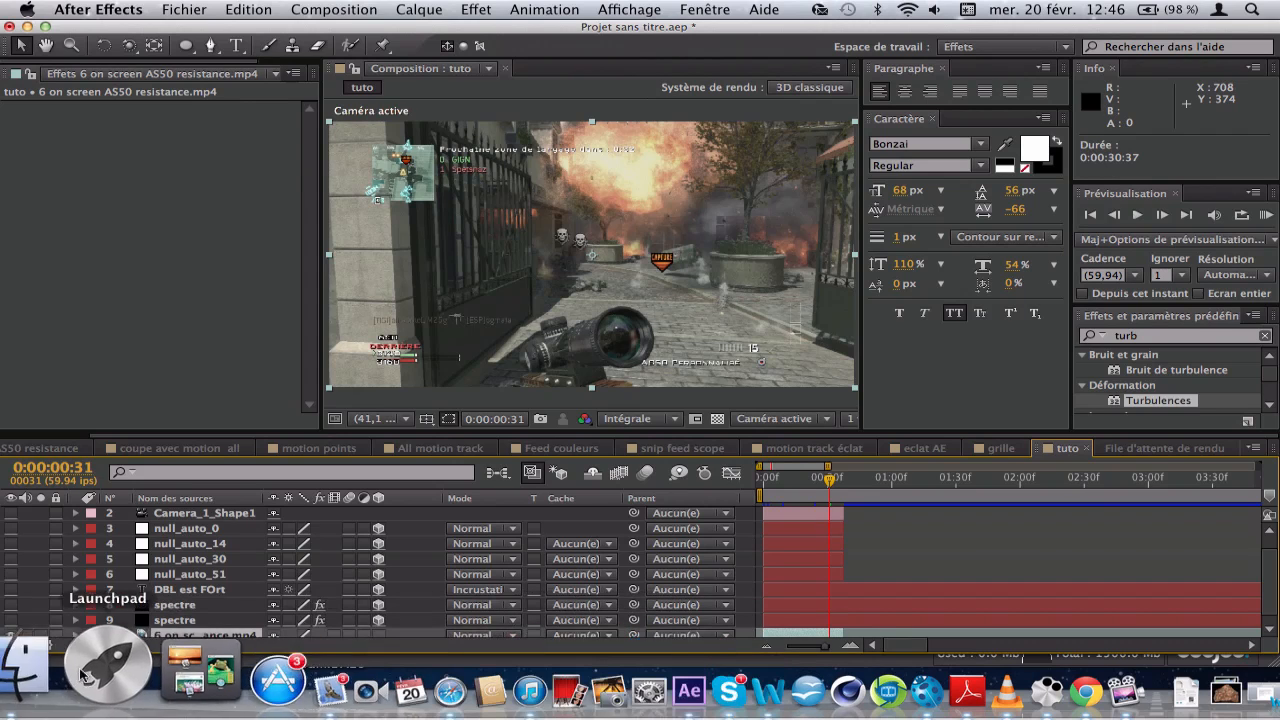
left_click(28, 668)
left_click(788, 248)
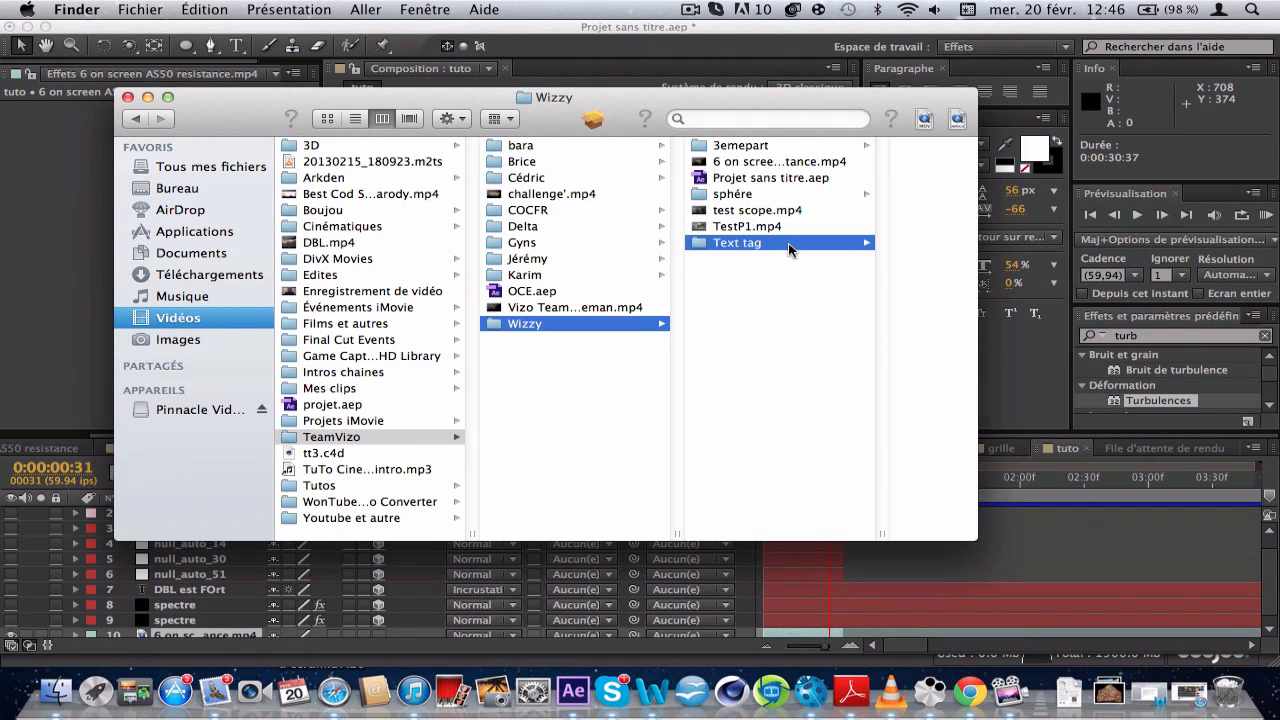
- Switch to boujou and load 6 on screen AS50 resistance 2_00083.png from Finder's Text tag folder as an image sequence
left_click_drag(968, 172, 948, 139)
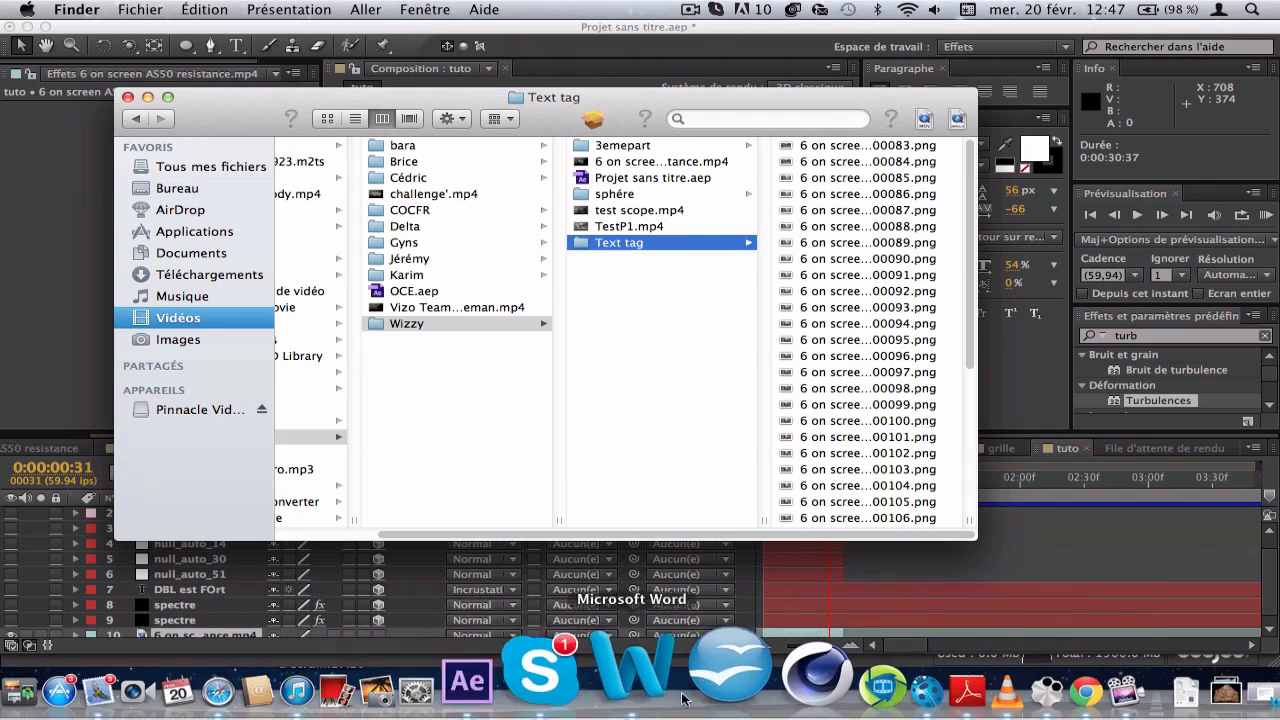
left_click(830, 690)
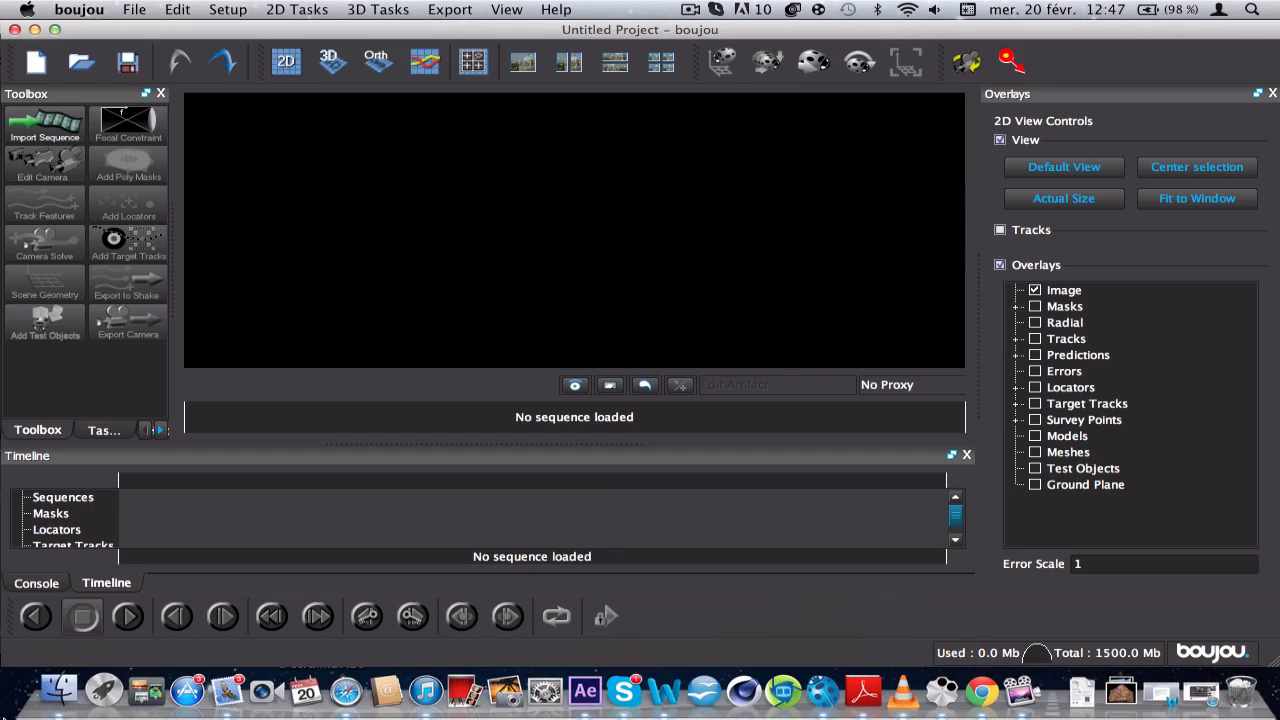
left_click(57, 688)
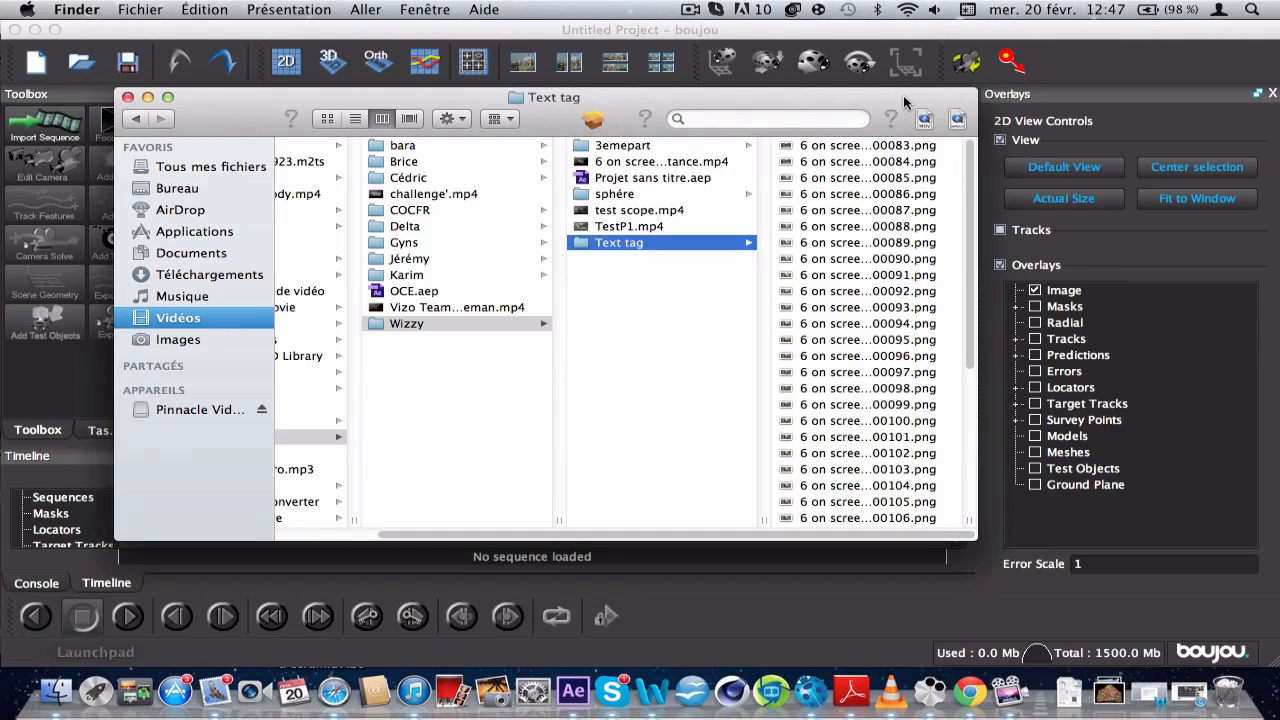
left_click(846, 148)
left_click_drag(672, 150, 45, 187)
left_click_drag(38, 316, 38, 316)
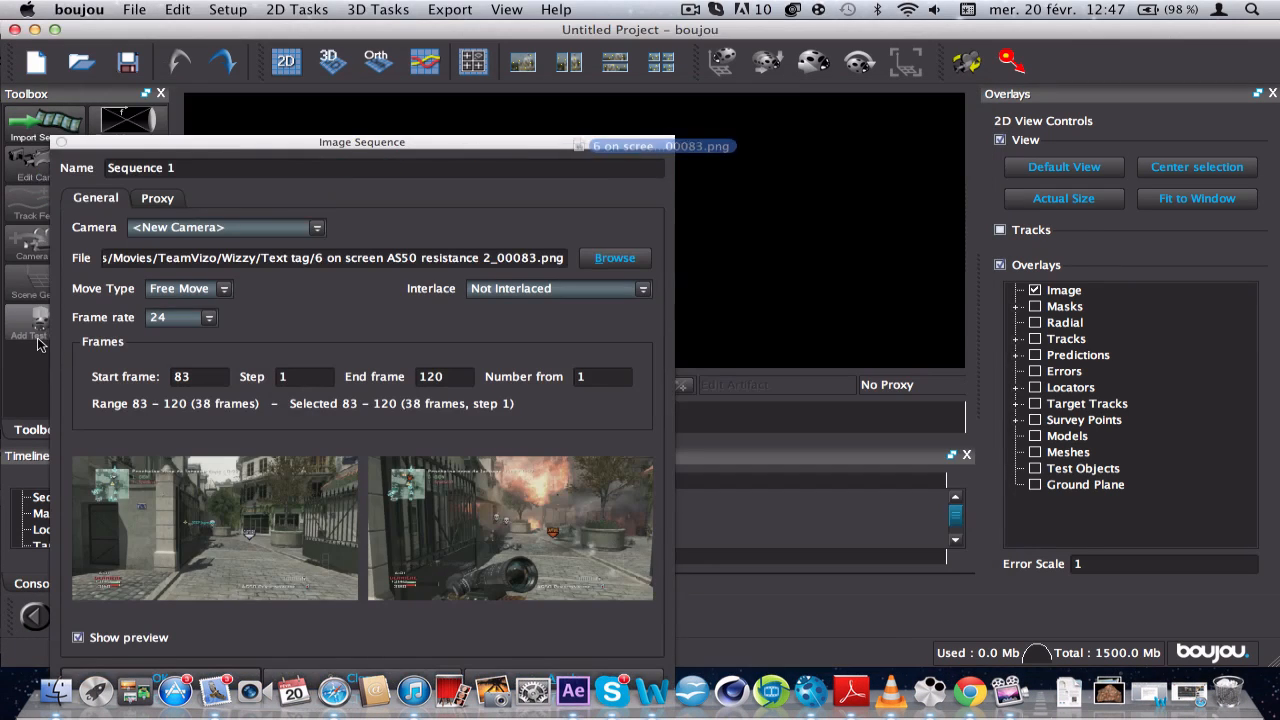
left_click_drag(278, 134, 429, 65)
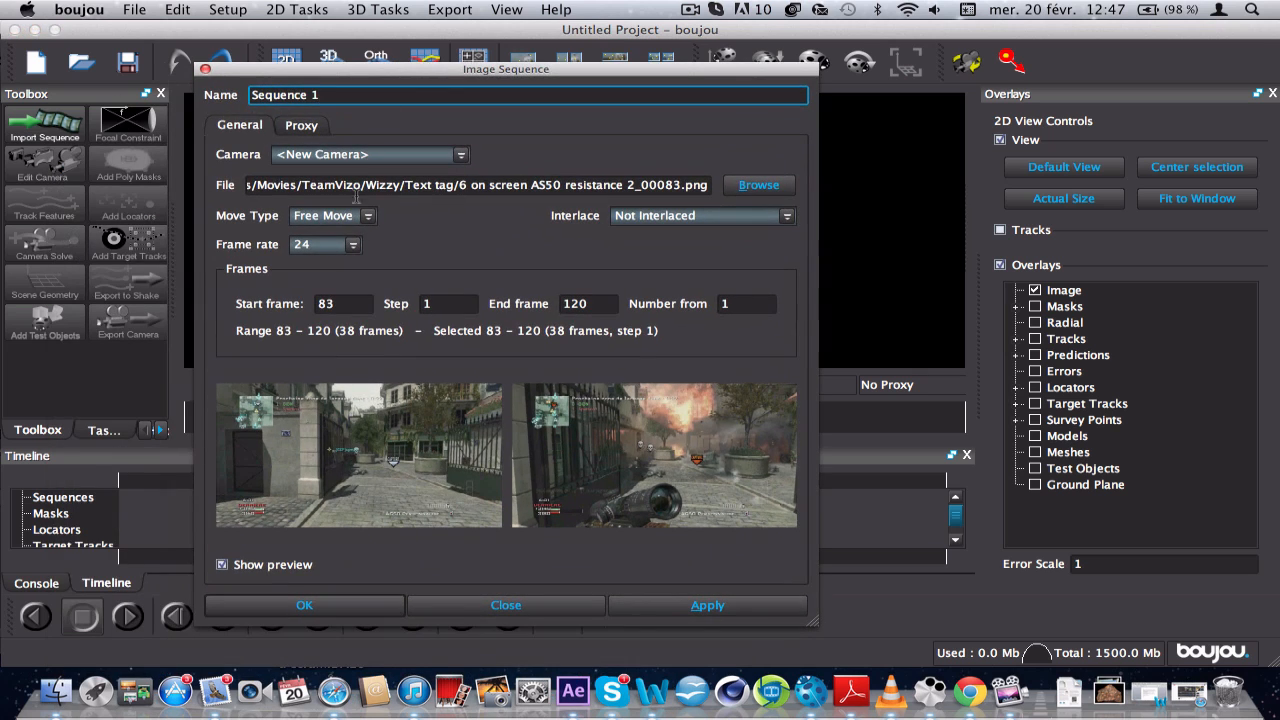
- Import Sequence 1 with its frame rate set to 59.94, then close the Image Sequence settings
left_click(350, 245)
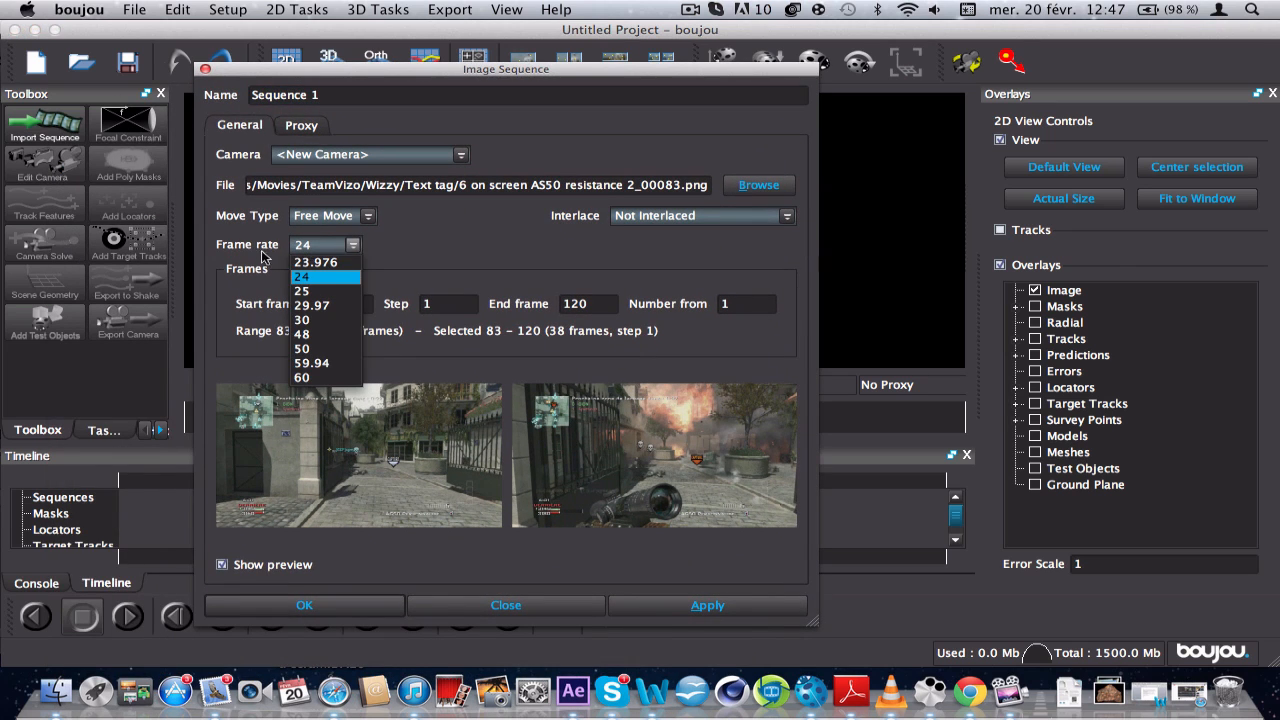
left_click(312, 363)
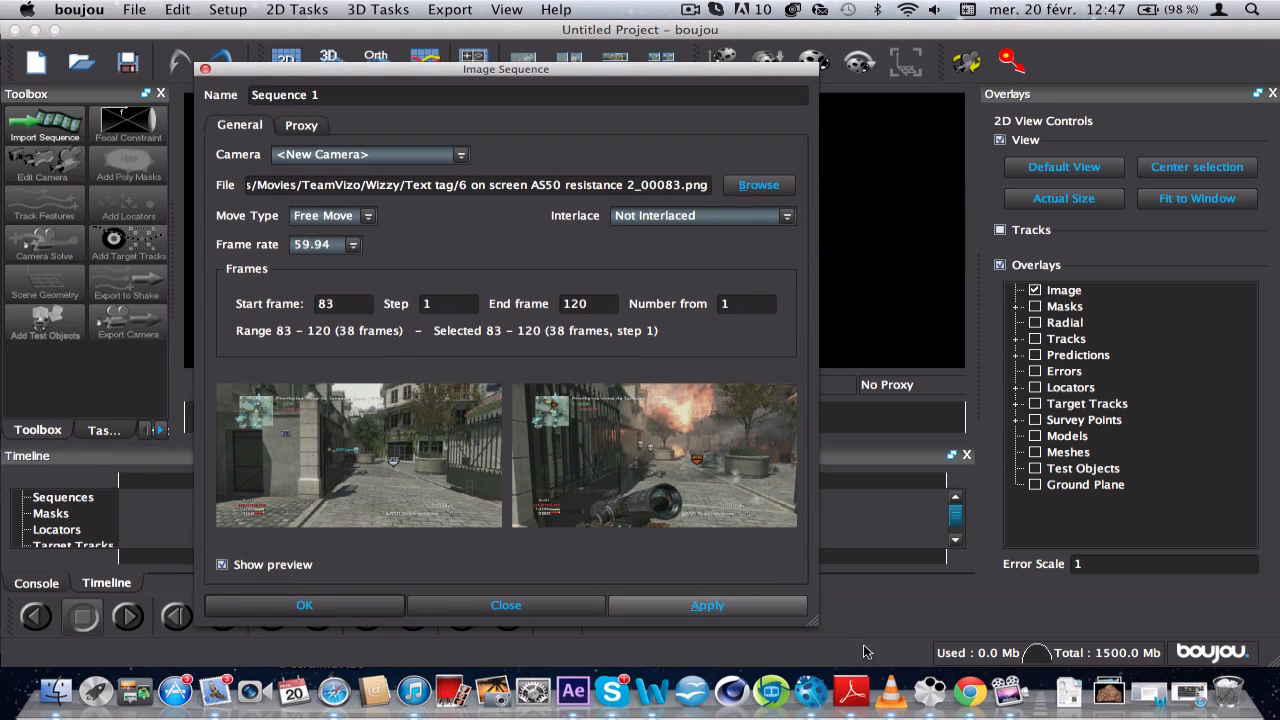
left_click(766, 610)
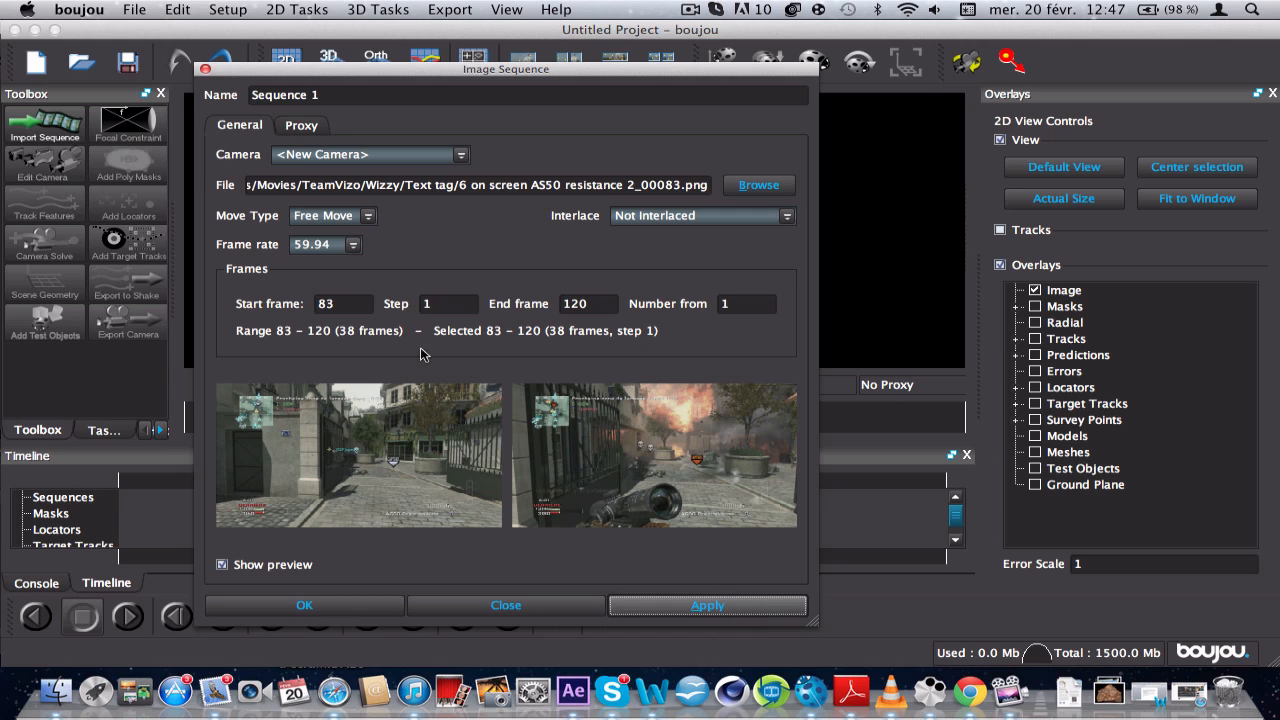
left_click(355, 245)
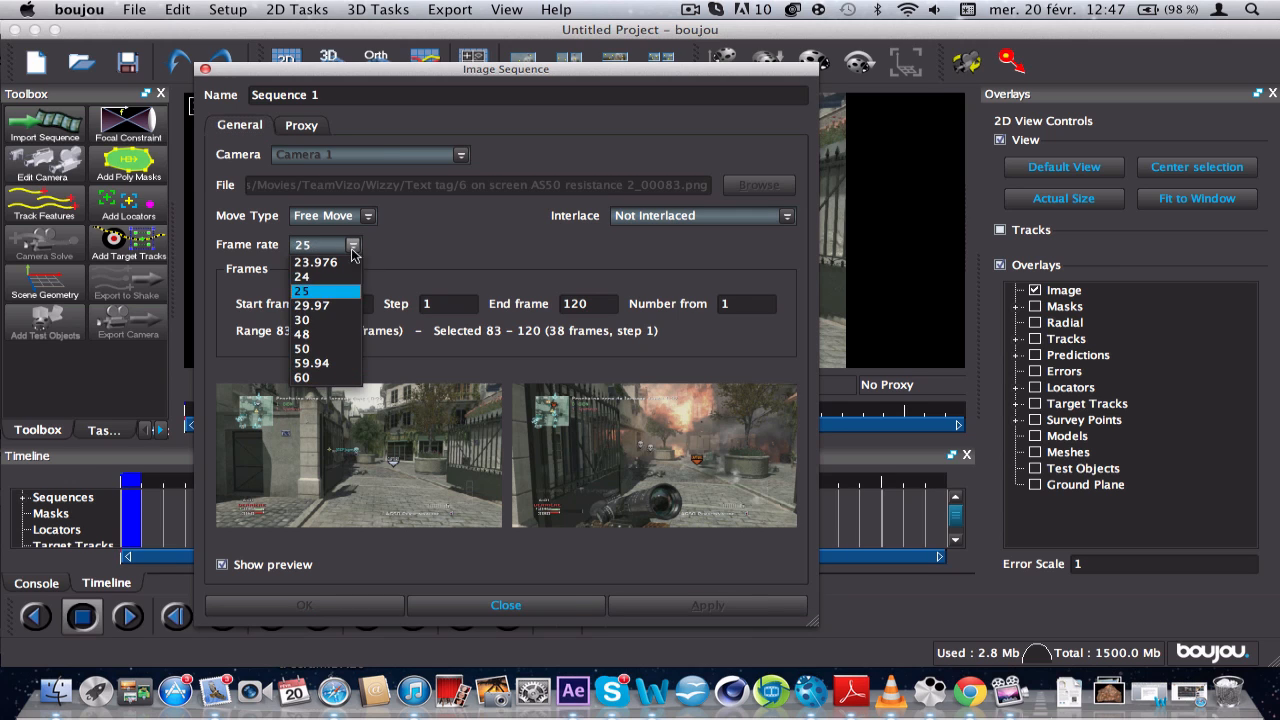
left_click(327, 370)
left_click(691, 614)
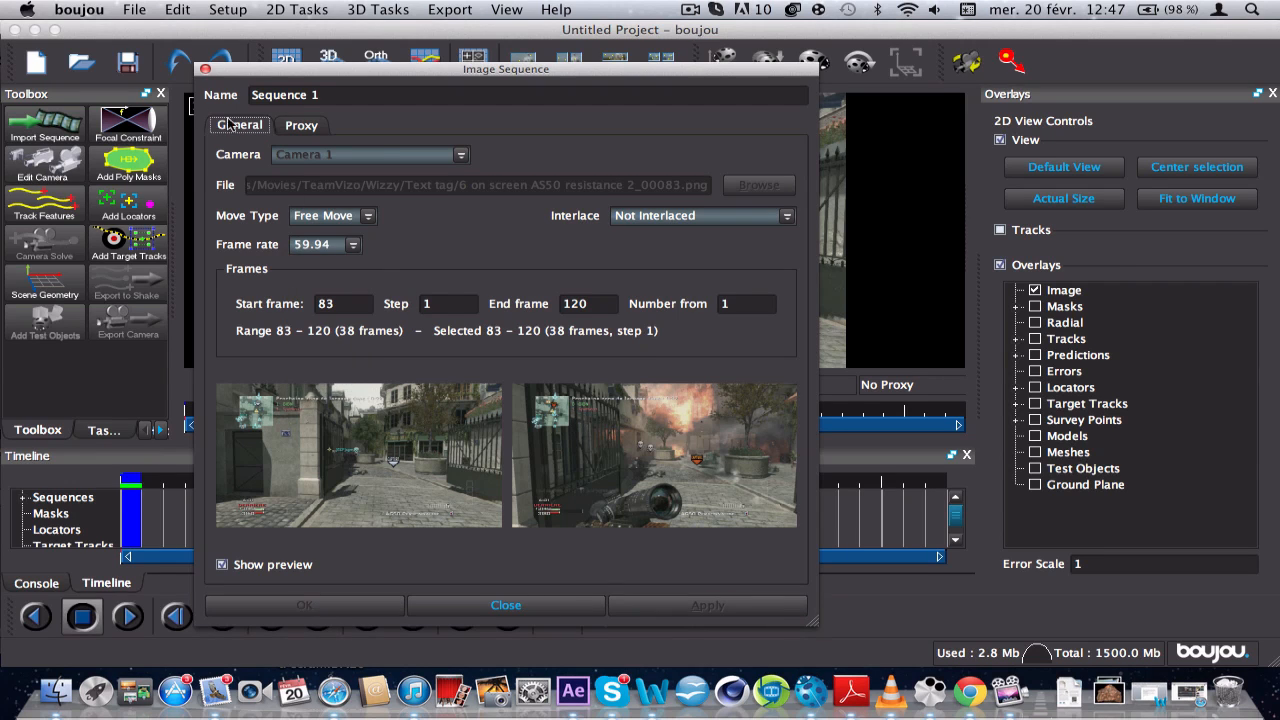
left_click(205, 70)
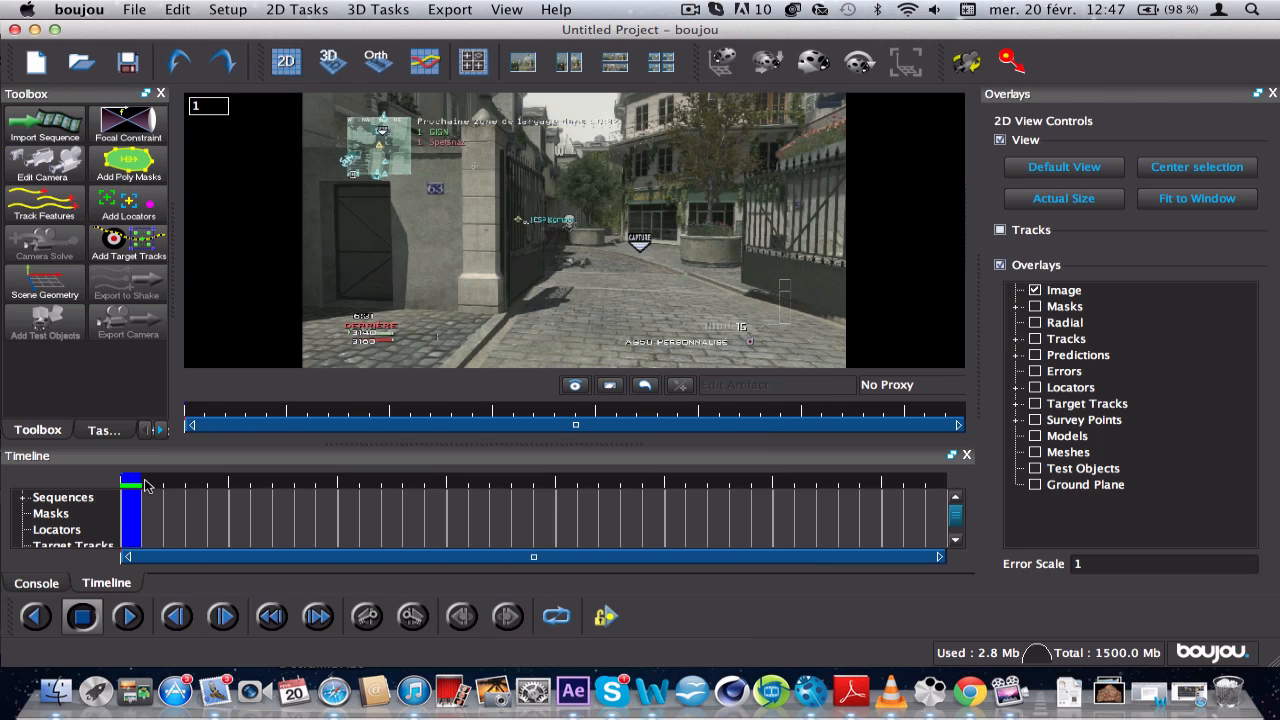
- Raise the feature tracking sensitivity to the maximum and track features over all frames of Sequence 1
mouse_move(145, 485)
left_mouse_down()
mouse_move(400, 463)
mouse_move(651, 466)
mouse_move(797, 505)
mouse_move(960, 500)
mouse_move(130, 478)
left_mouse_up()
left_click(44, 203)
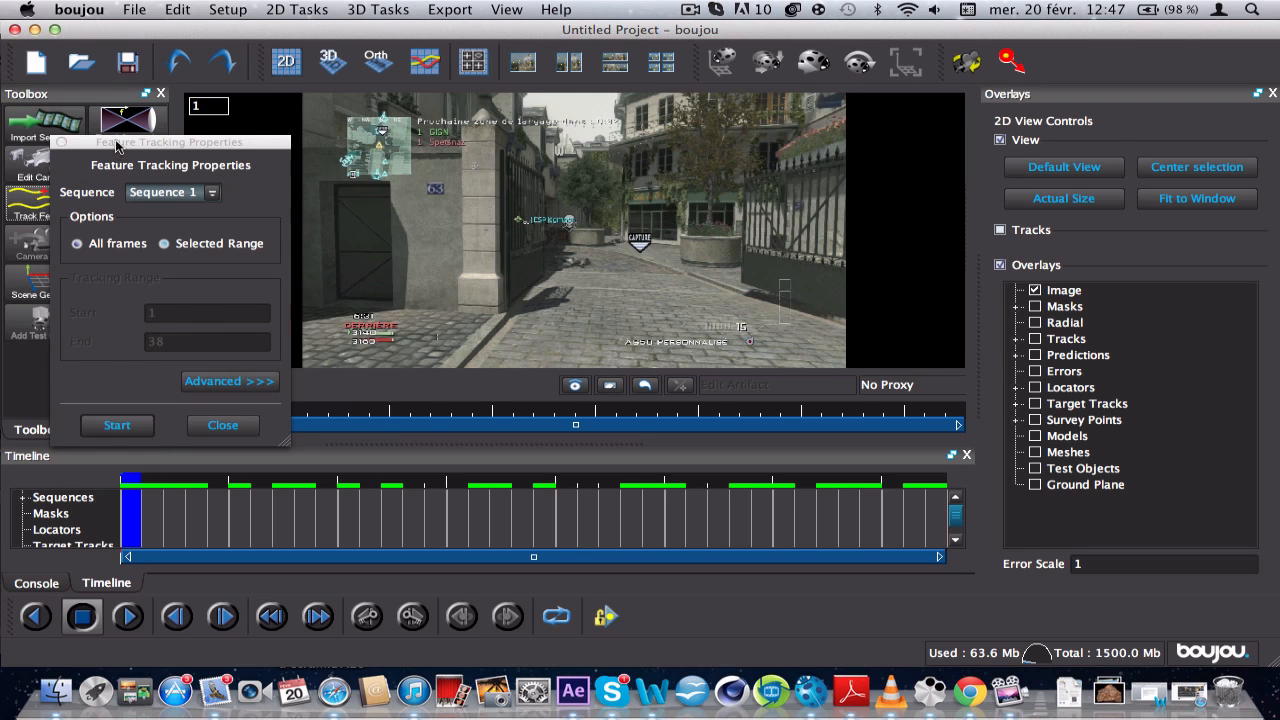
left_click_drag(117, 147, 162, 149)
left_click(255, 385)
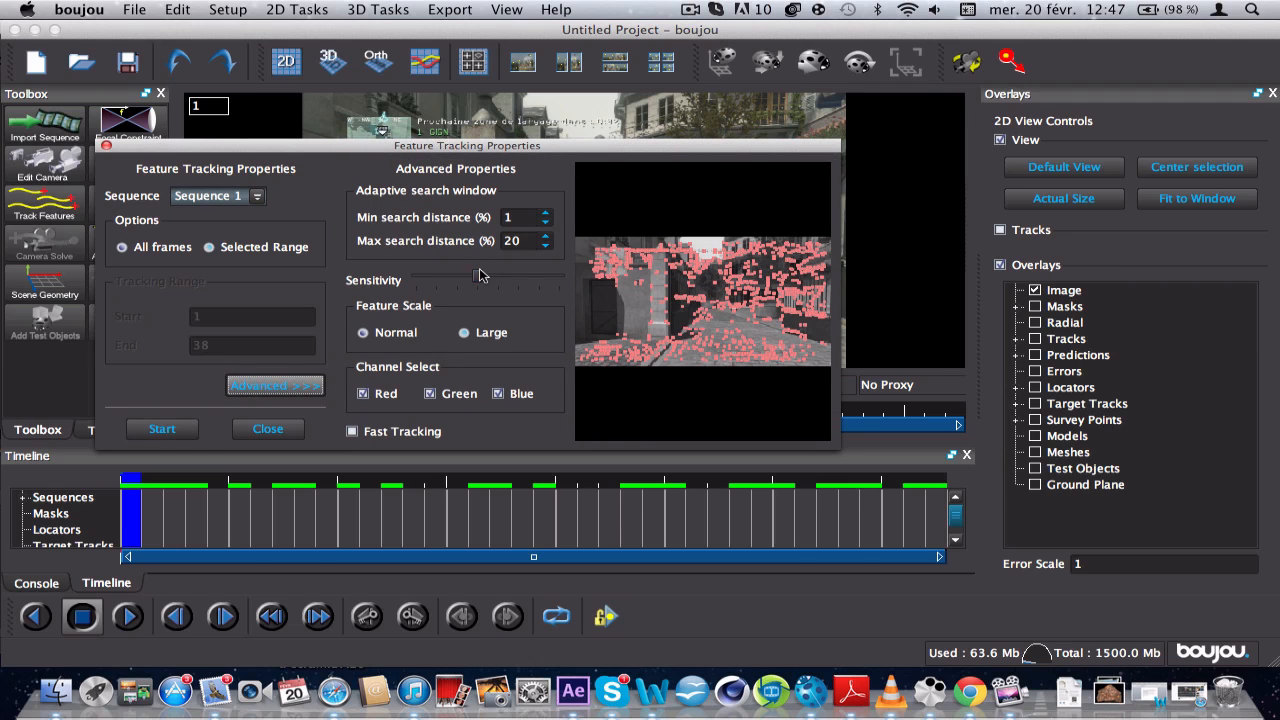
left_click_drag(480, 275, 634, 282)
left_click(189, 431)
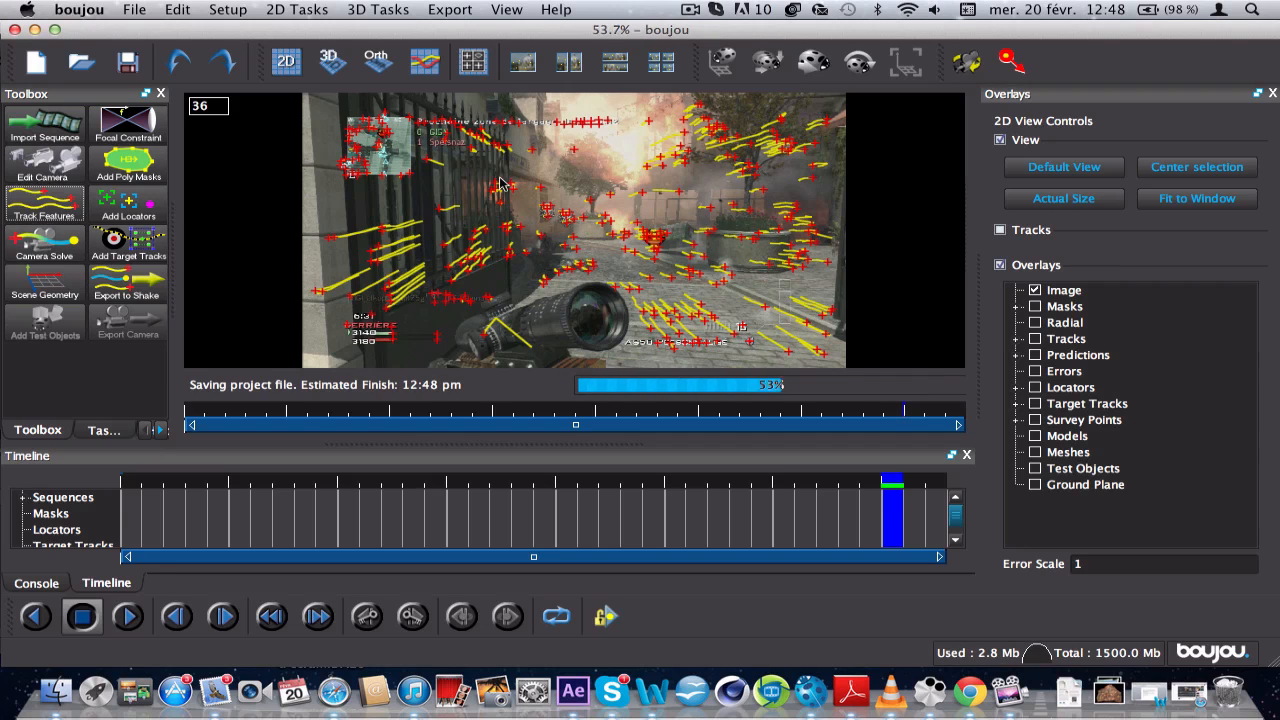
- Run the camera solve and scrub through the solved predictions on the clip, stopping at frame 14
left_click(40, 245)
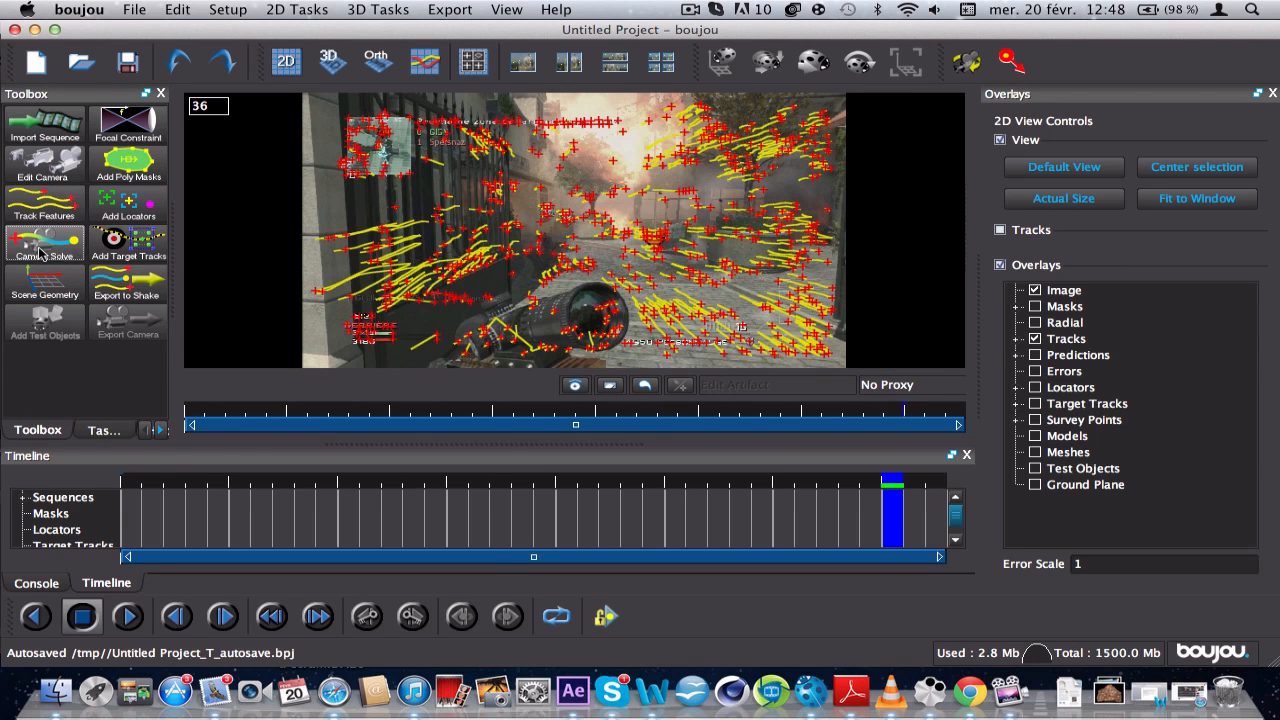
left_click(193, 540)
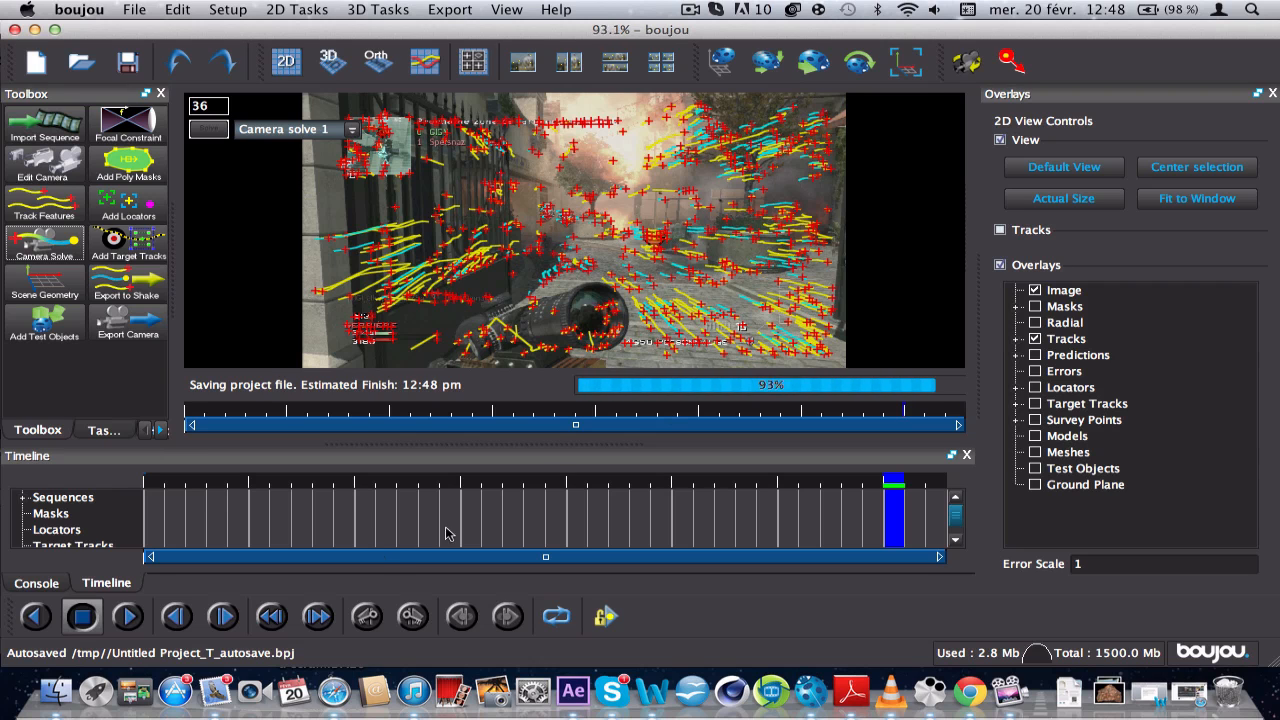
left_click_drag(400, 478, 621, 503)
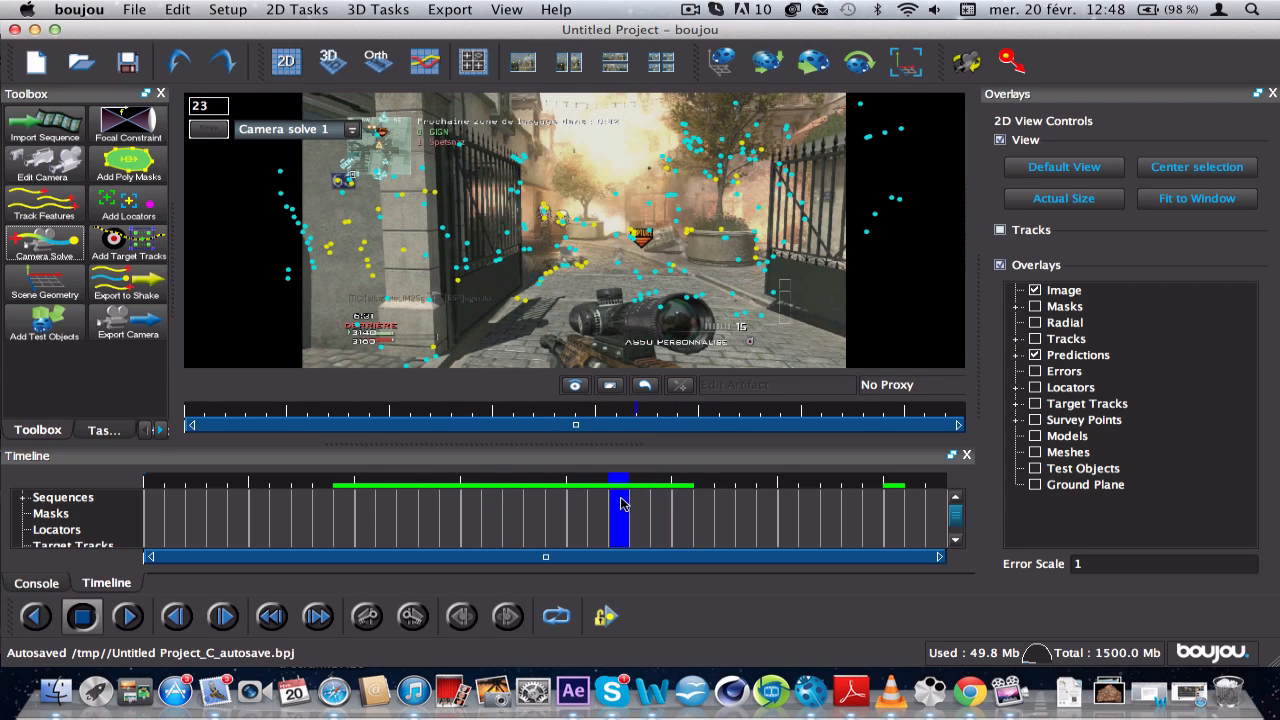
left_click(425, 482)
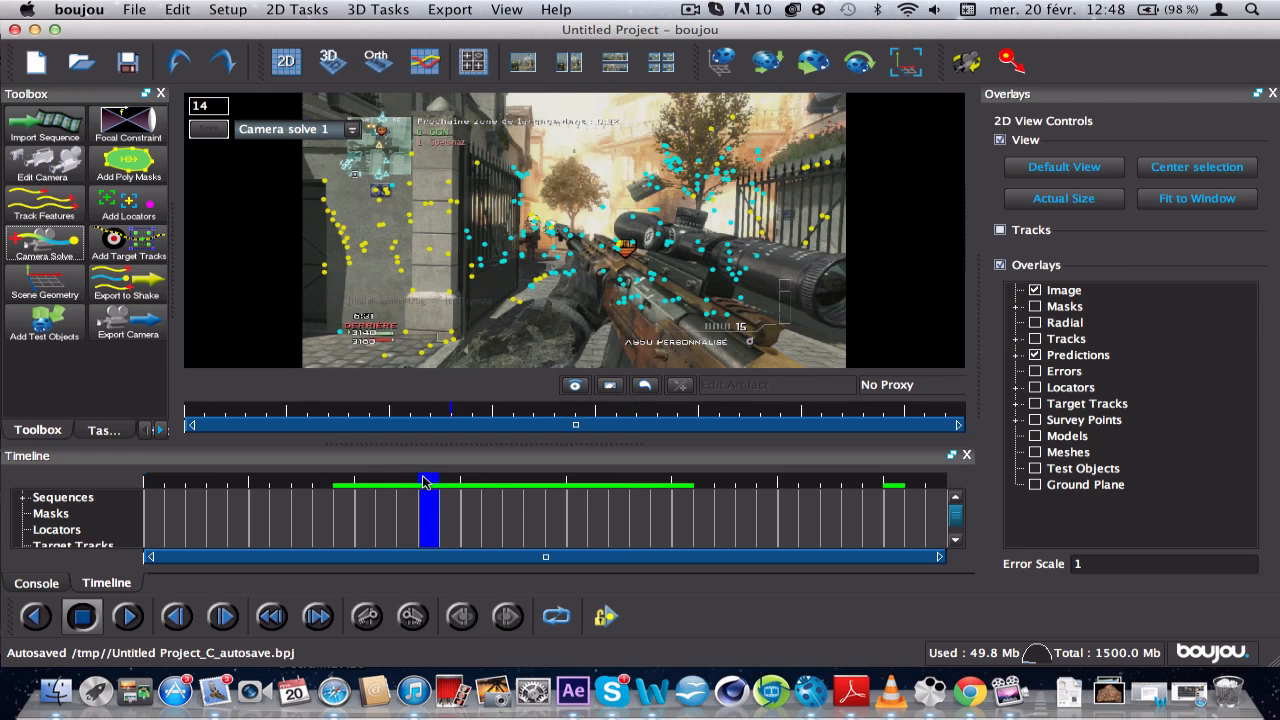
- In Scene Geometry, add an x-axis coordinate frame hint and connect it to tracks 22 and 114 on the wall
left_click(33, 295)
left_click_drag(302, 141, 916, 42)
left_click(790, 273)
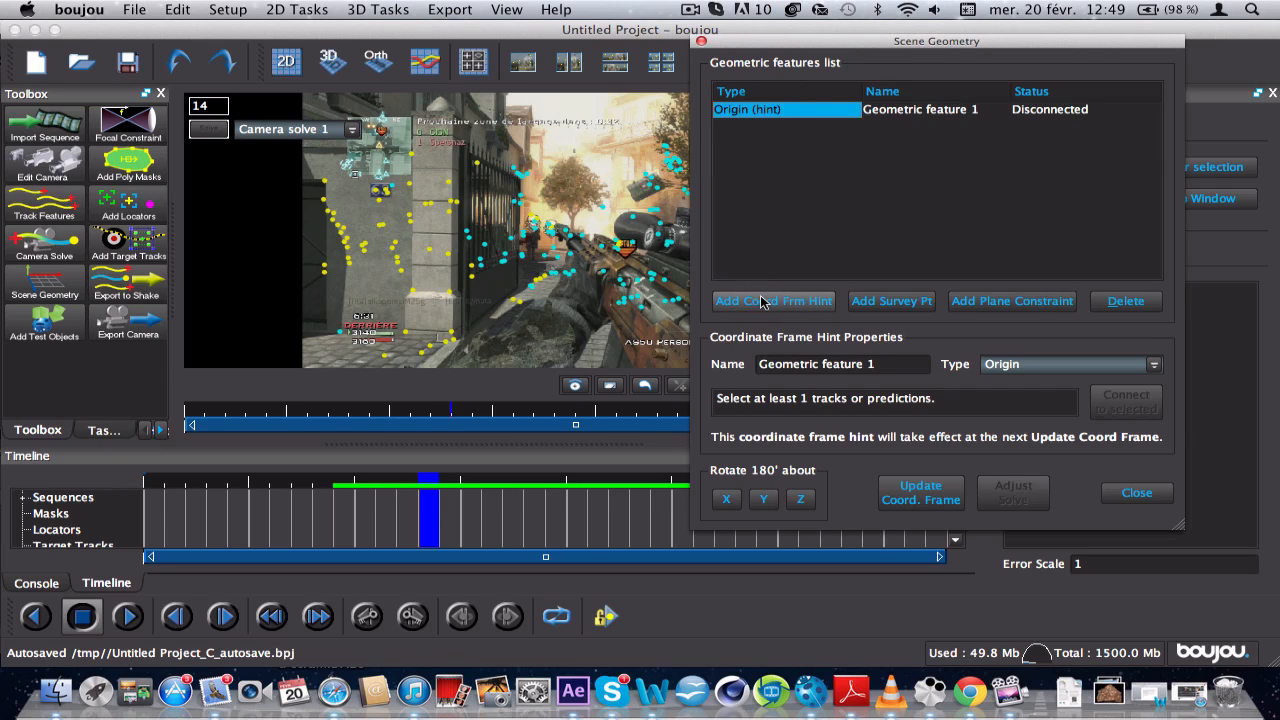
left_click(1038, 370)
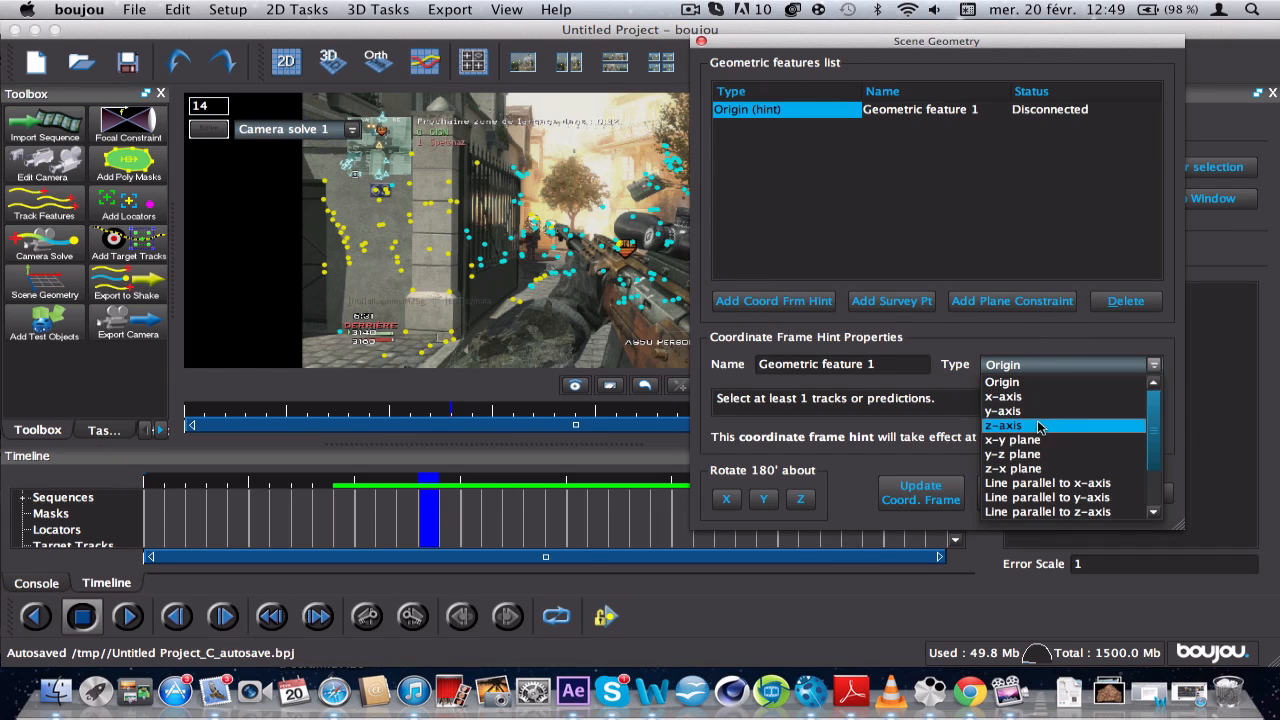
left_click(1010, 396)
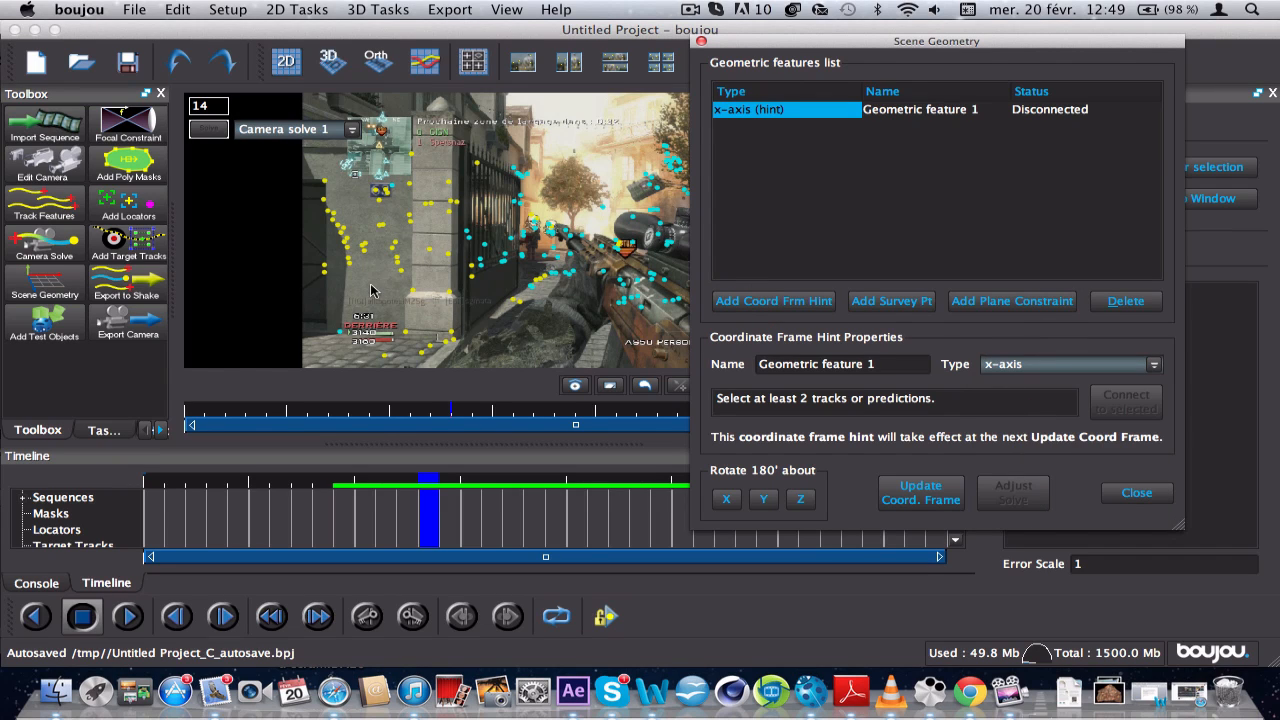
left_click(348, 264)
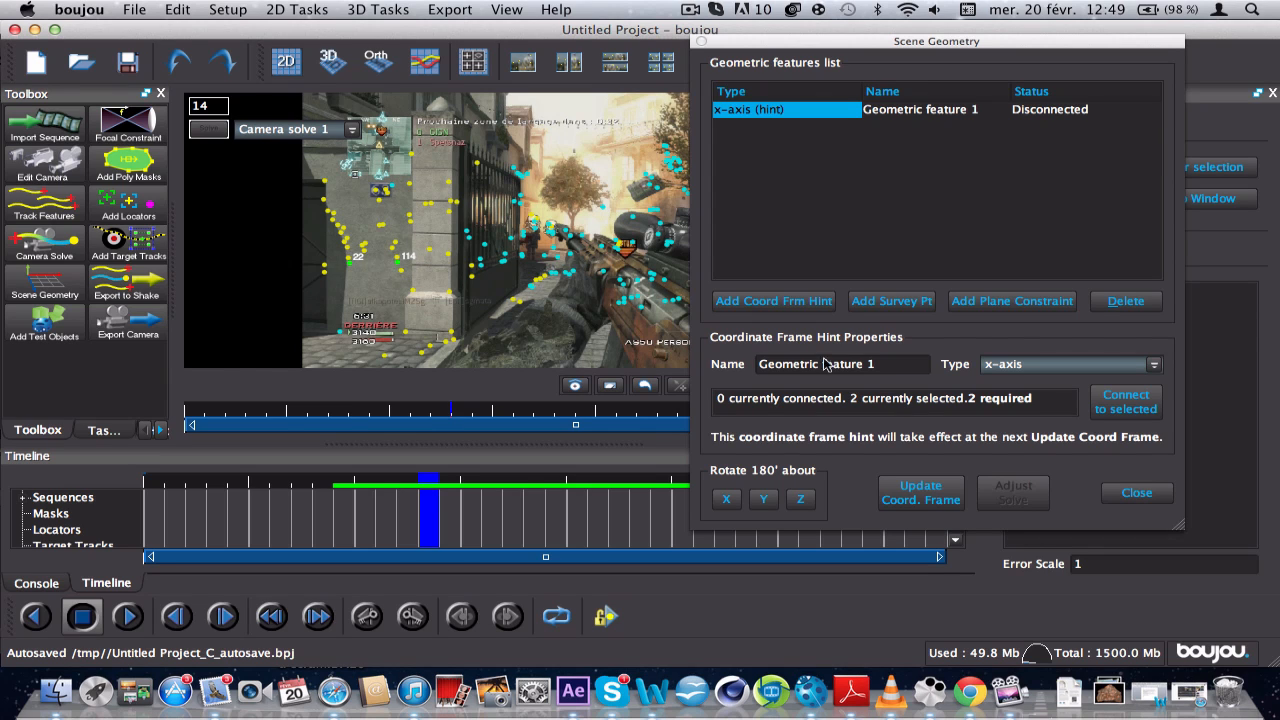
left_click(1129, 412)
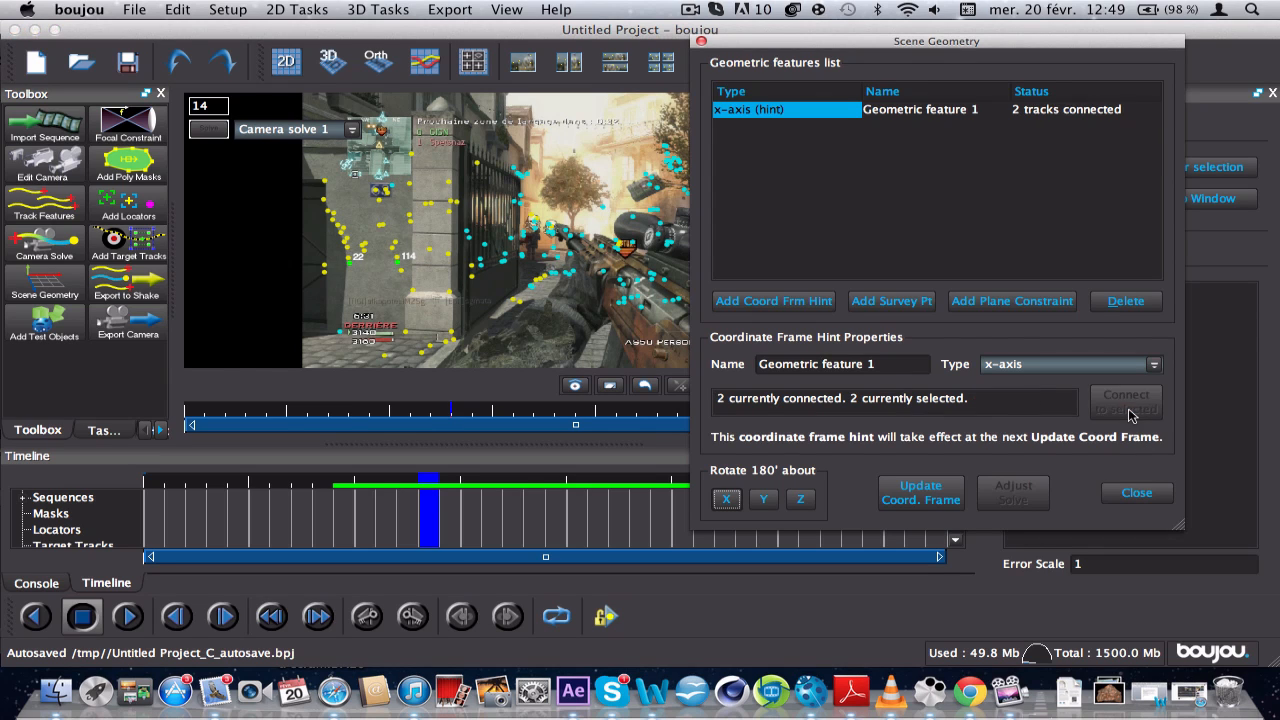
- Add a z-axis coordinate frame hint and connect it to tracks 456 and 525 on the ground
left_click(771, 305)
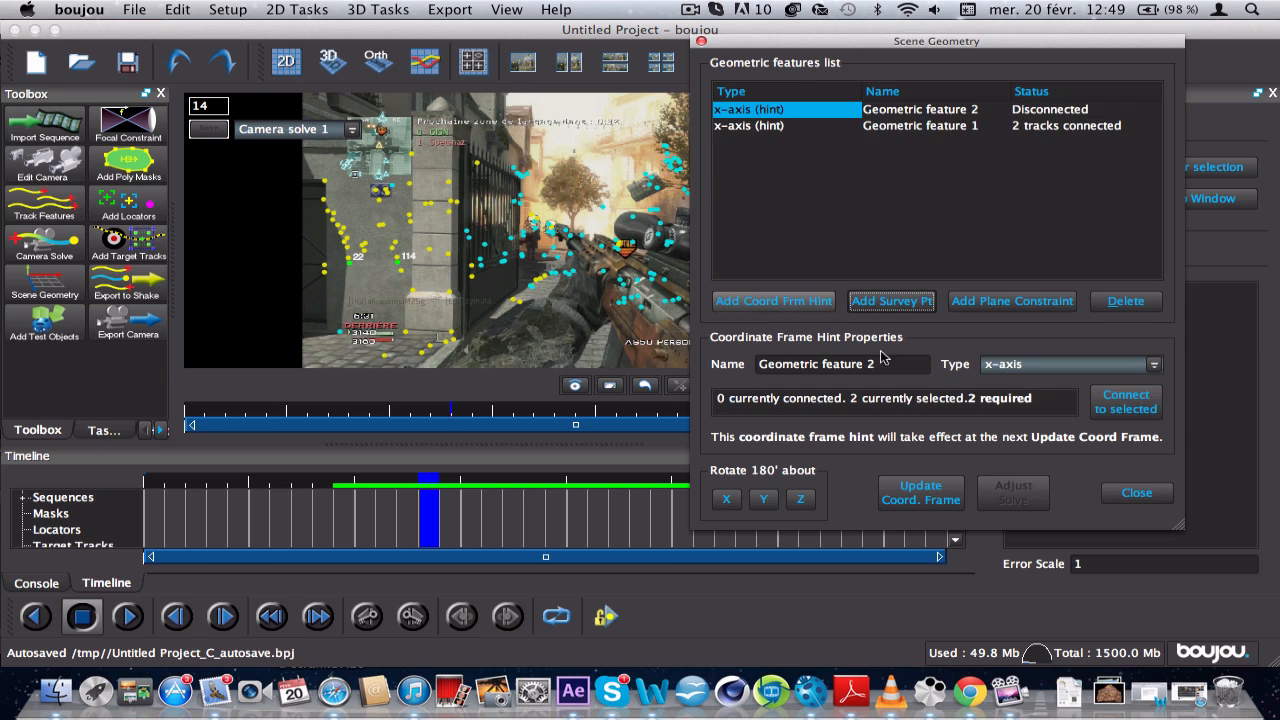
left_click(1153, 364)
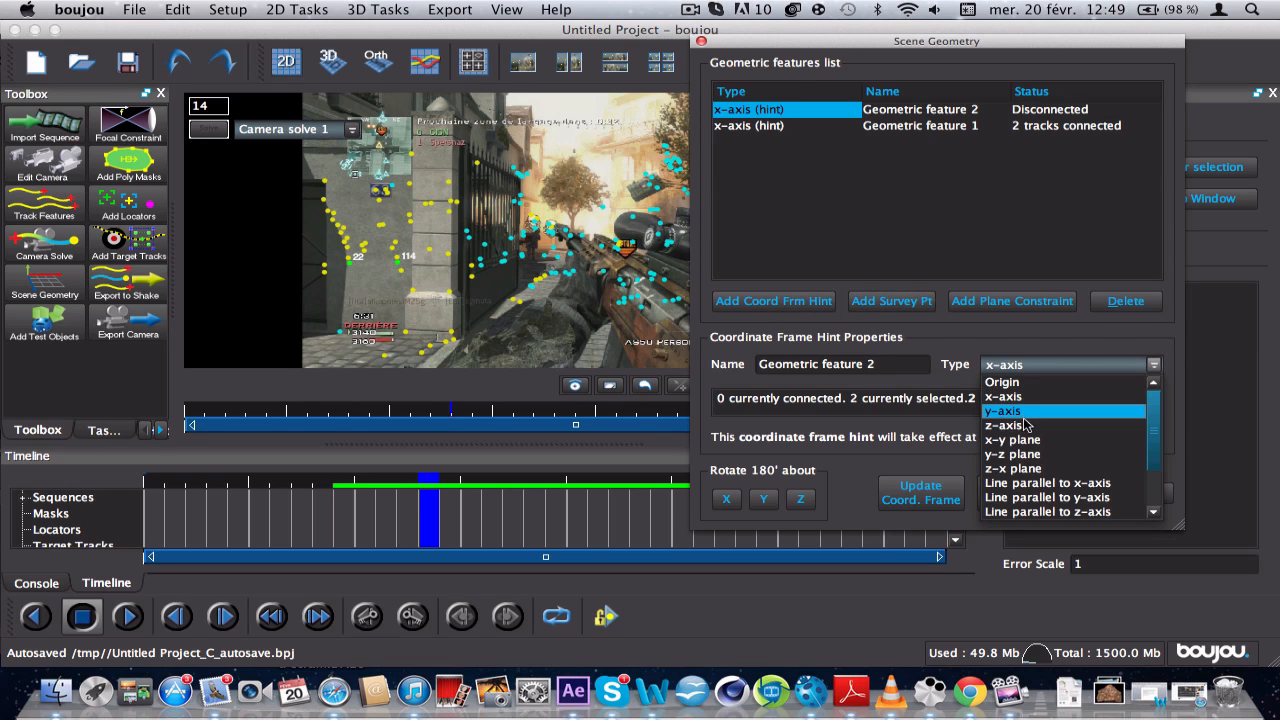
left_click(1027, 426)
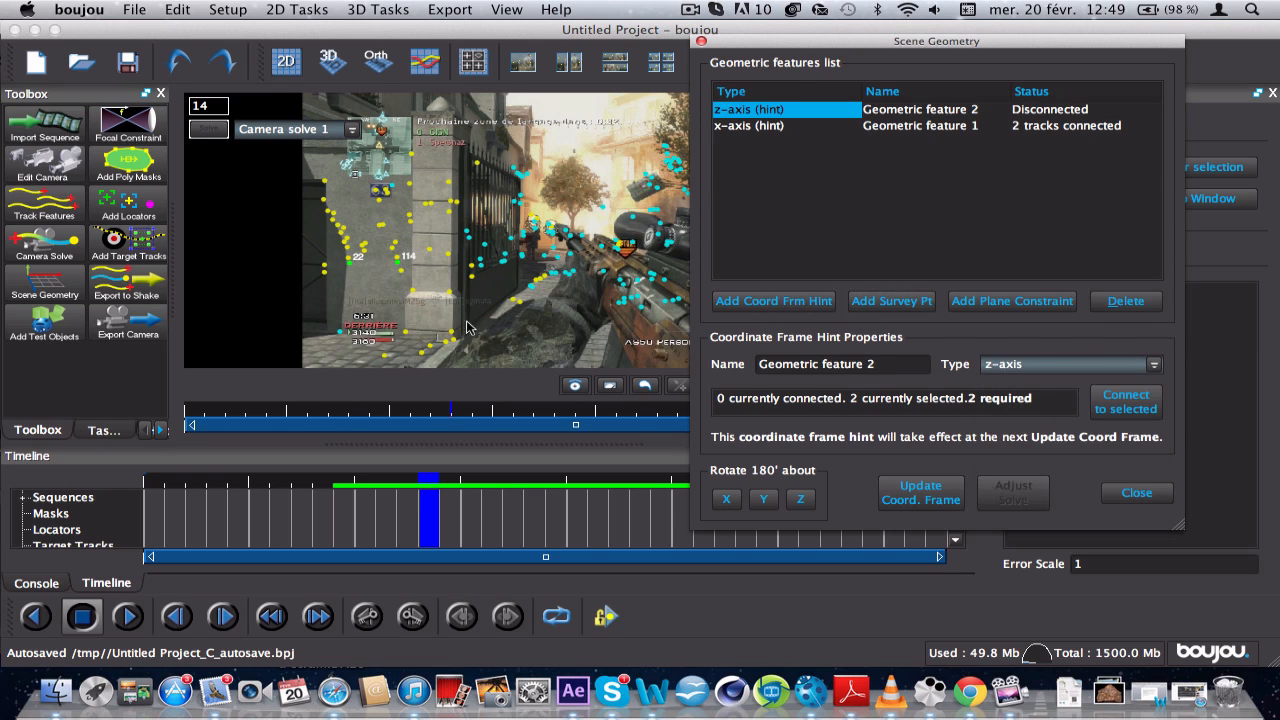
left_click(386, 356)
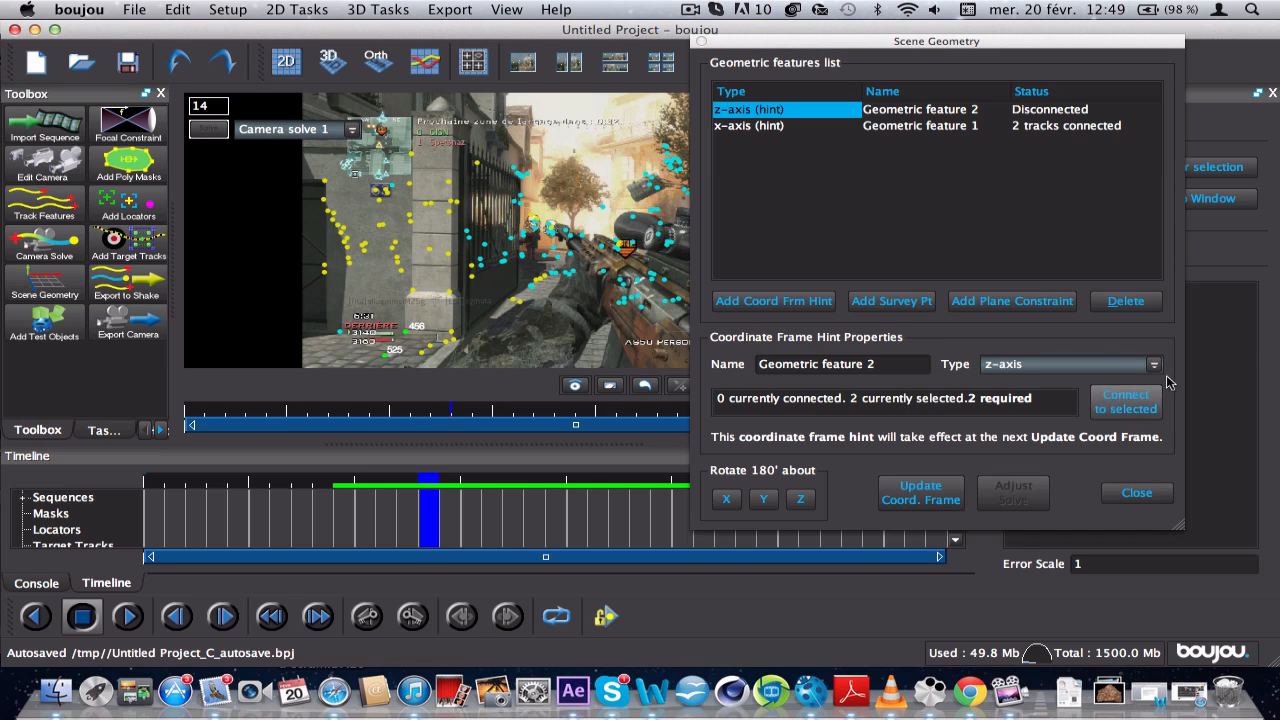
left_click(1145, 398)
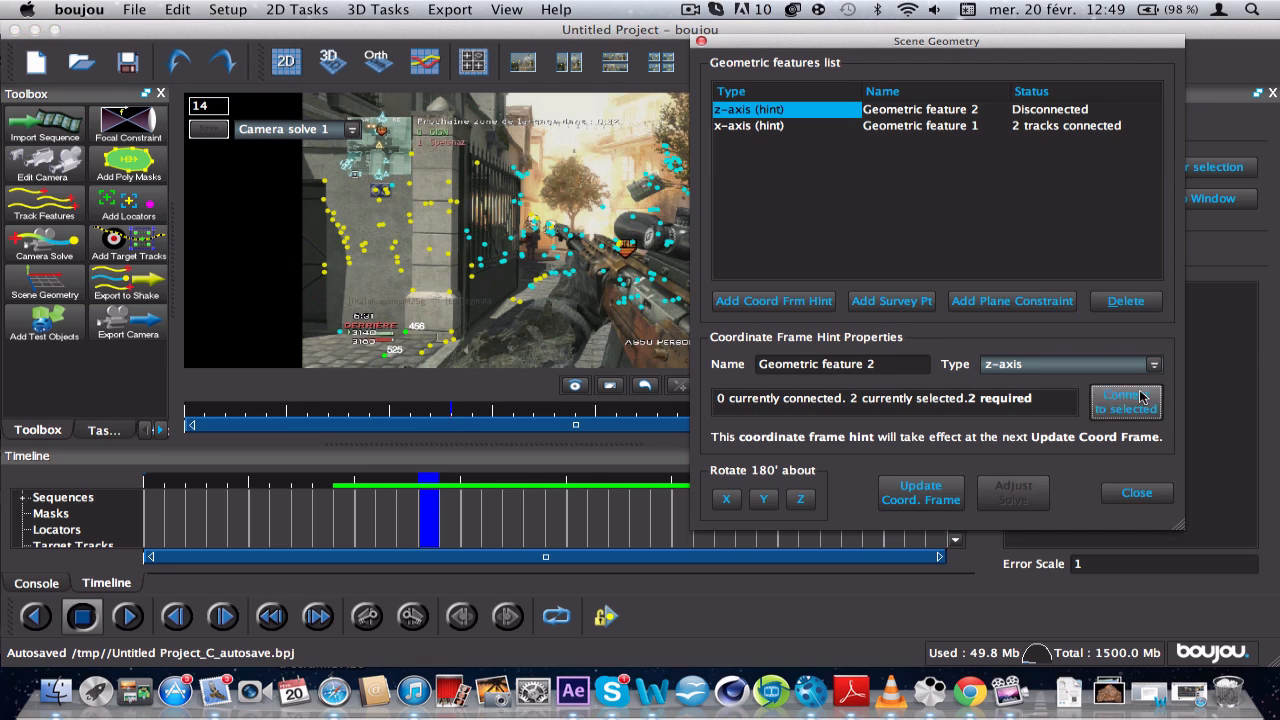
- Add an Origin coordinate frame hint, connect it to one track on the wall, and close Scene Geometry
left_click(768, 302)
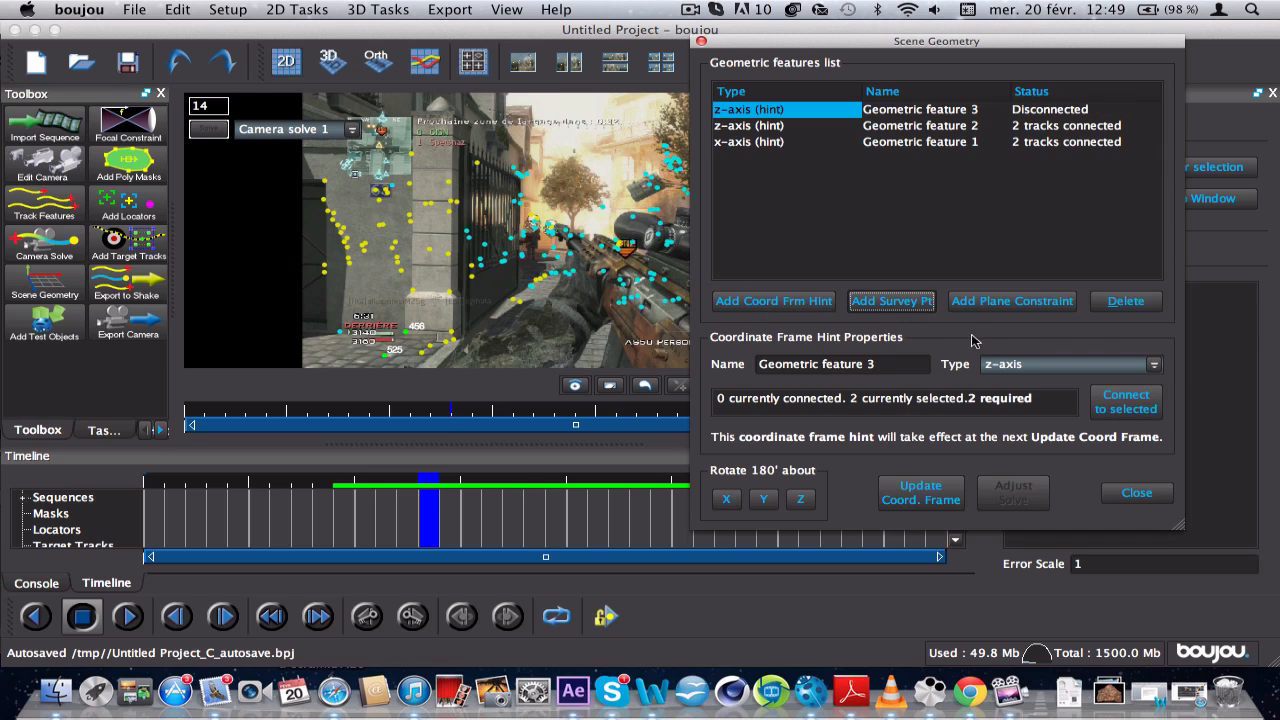
left_click(1050, 366)
left_click(1005, 382)
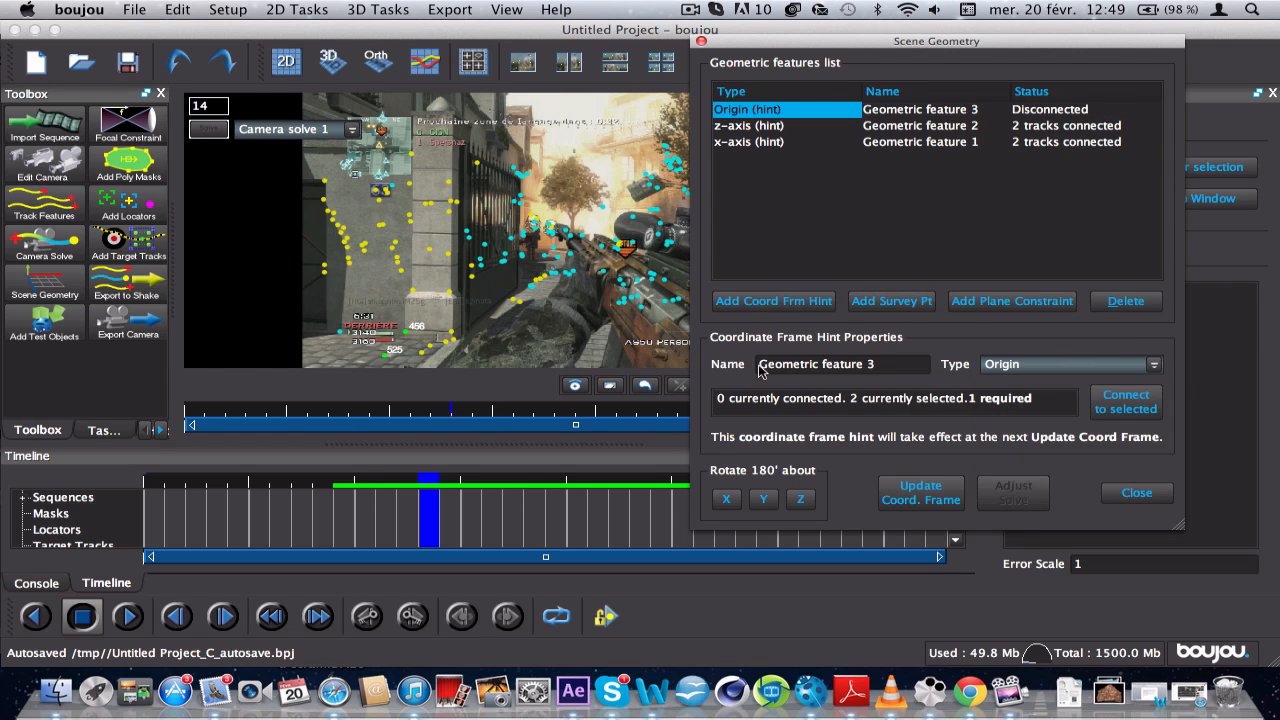
left_click(381, 205)
left_click(1125, 402)
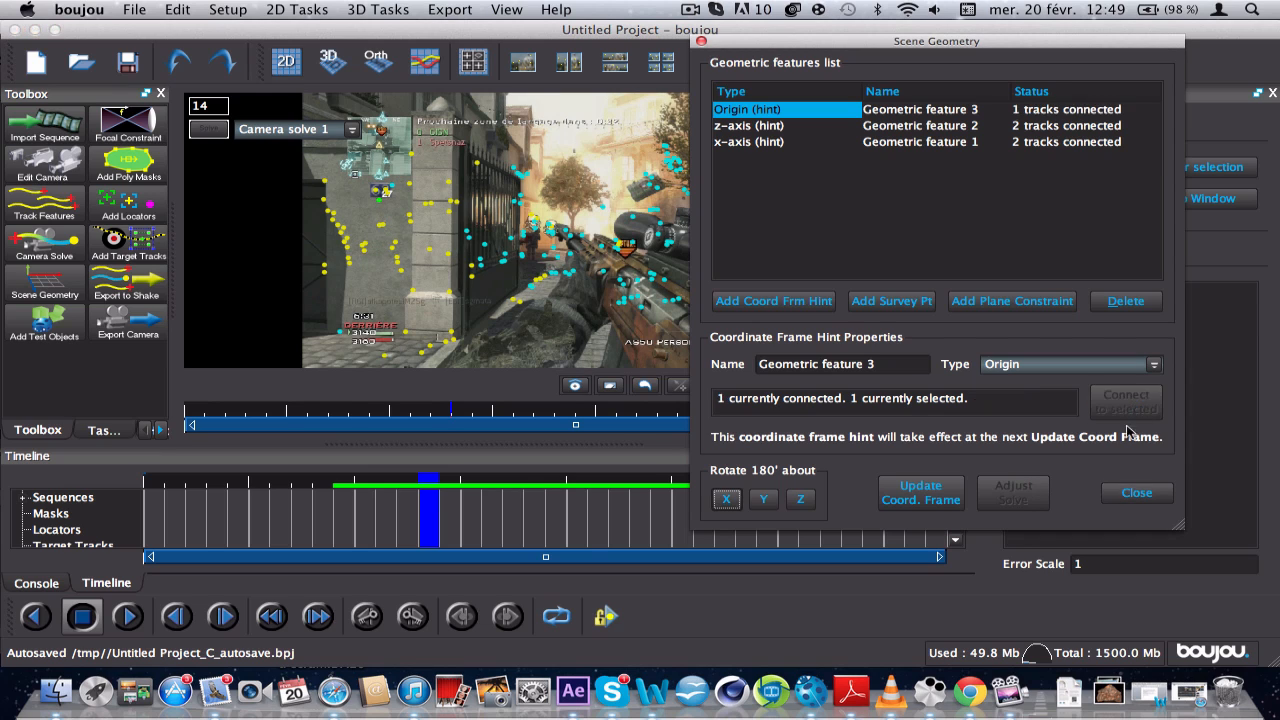
left_click(1131, 494)
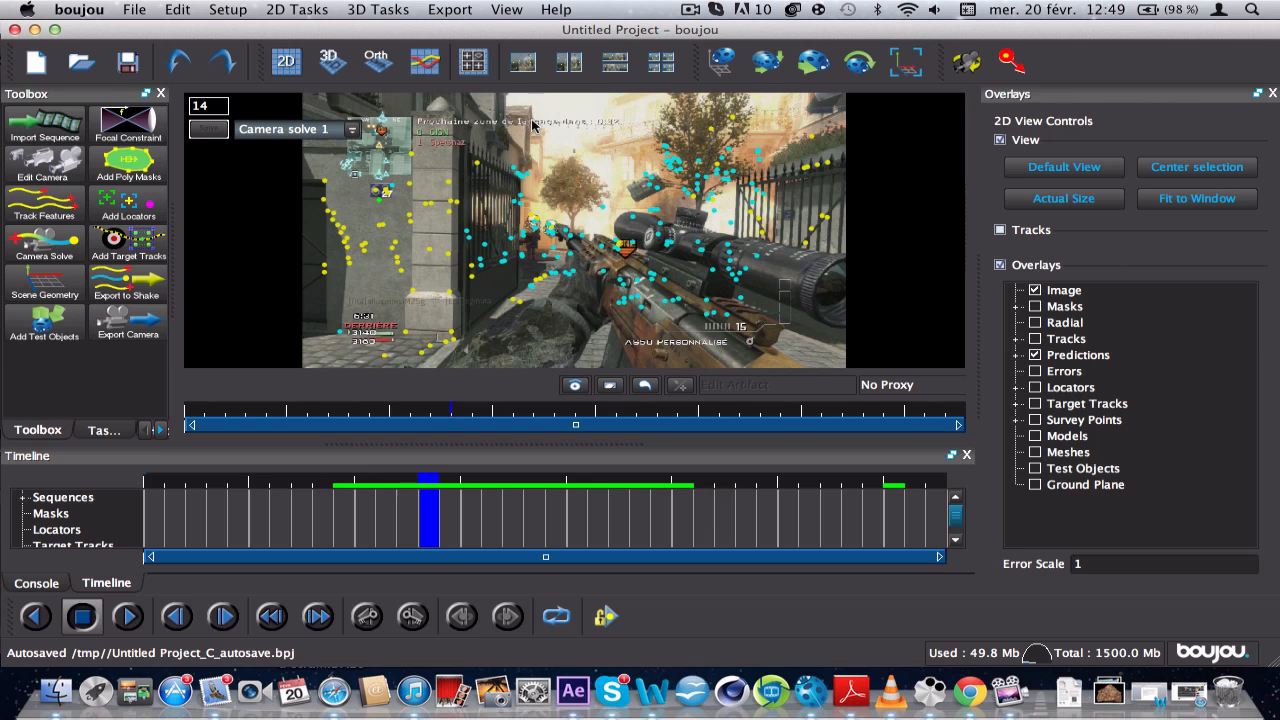
- Inspect the solved points and camera against the ground plane in 3D, then return to the 2D view
left_click(329, 66)
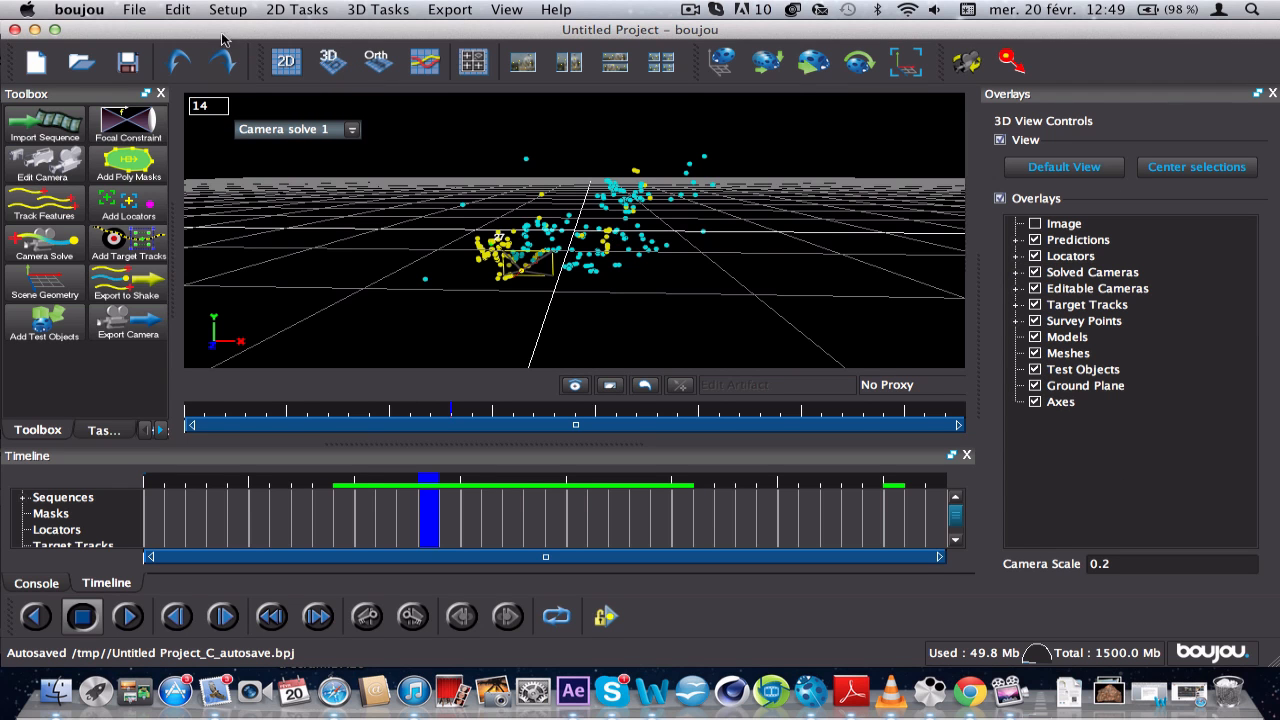
left_click_drag(572, 185, 712, 226)
left_click_drag(688, 292, 560, 232)
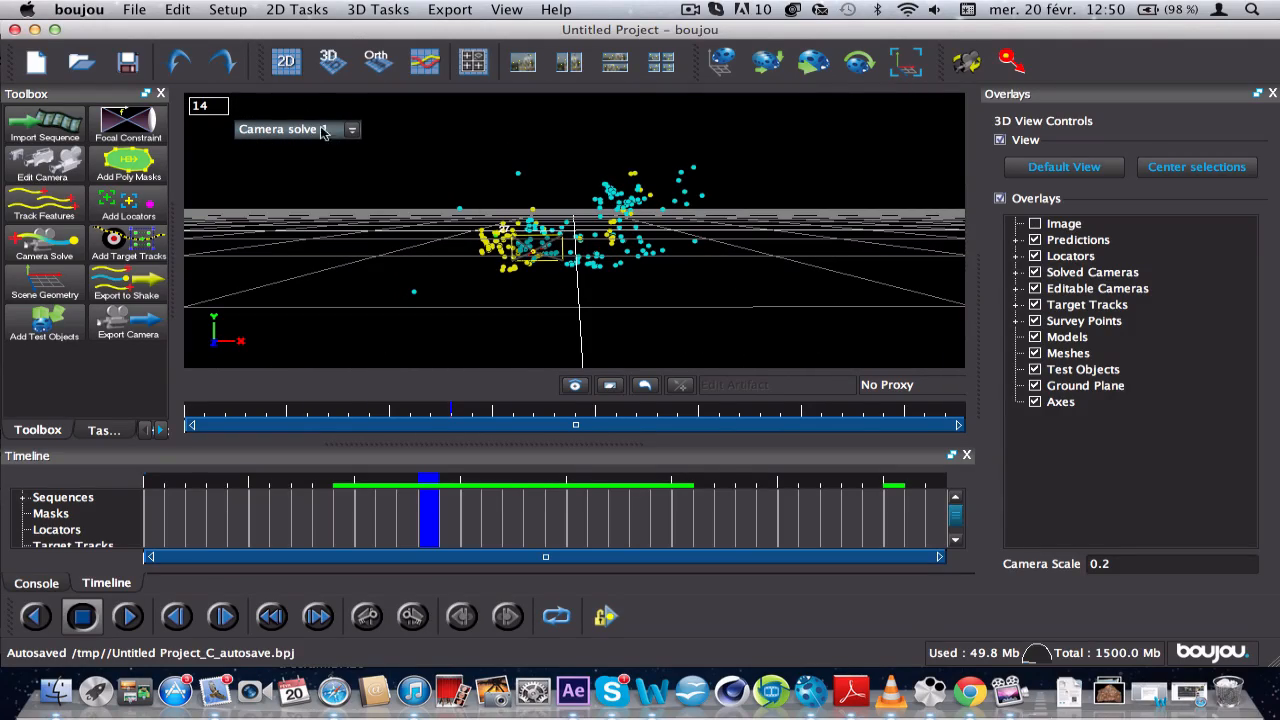
left_click(285, 61)
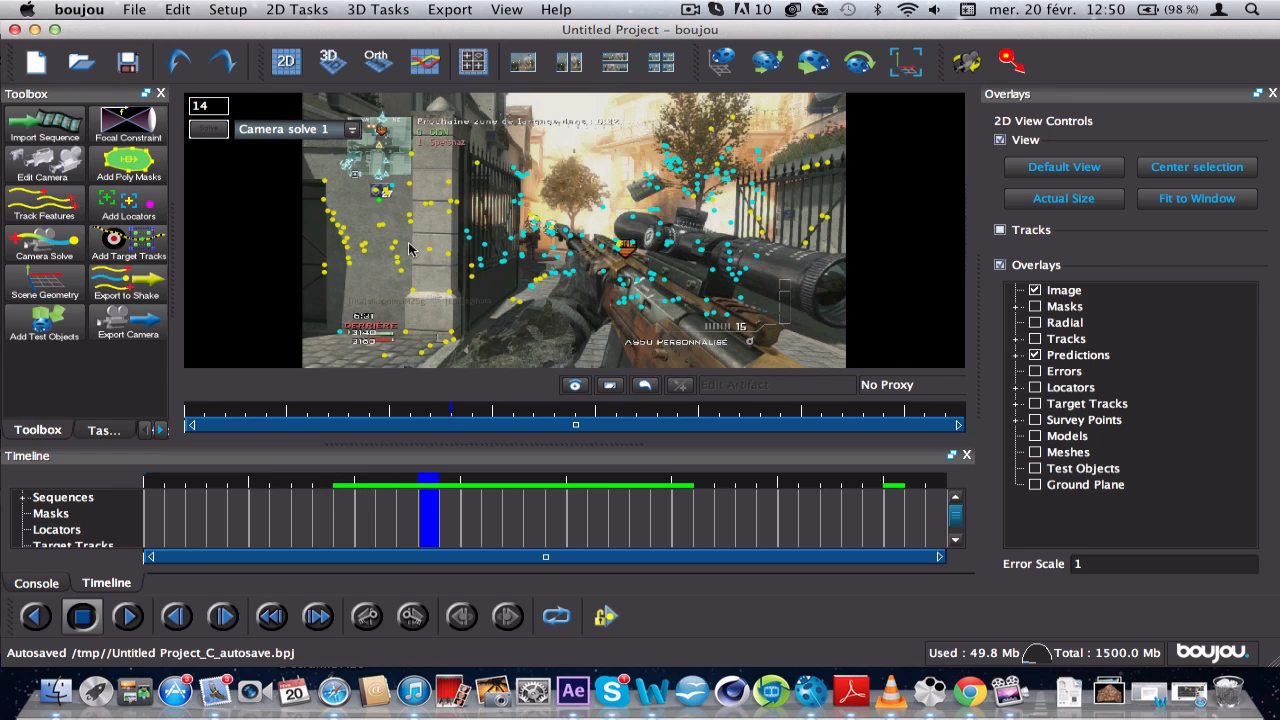
- Flag three tracks on the left wall for export, including tracks 84 and 1525
right_click(380, 197)
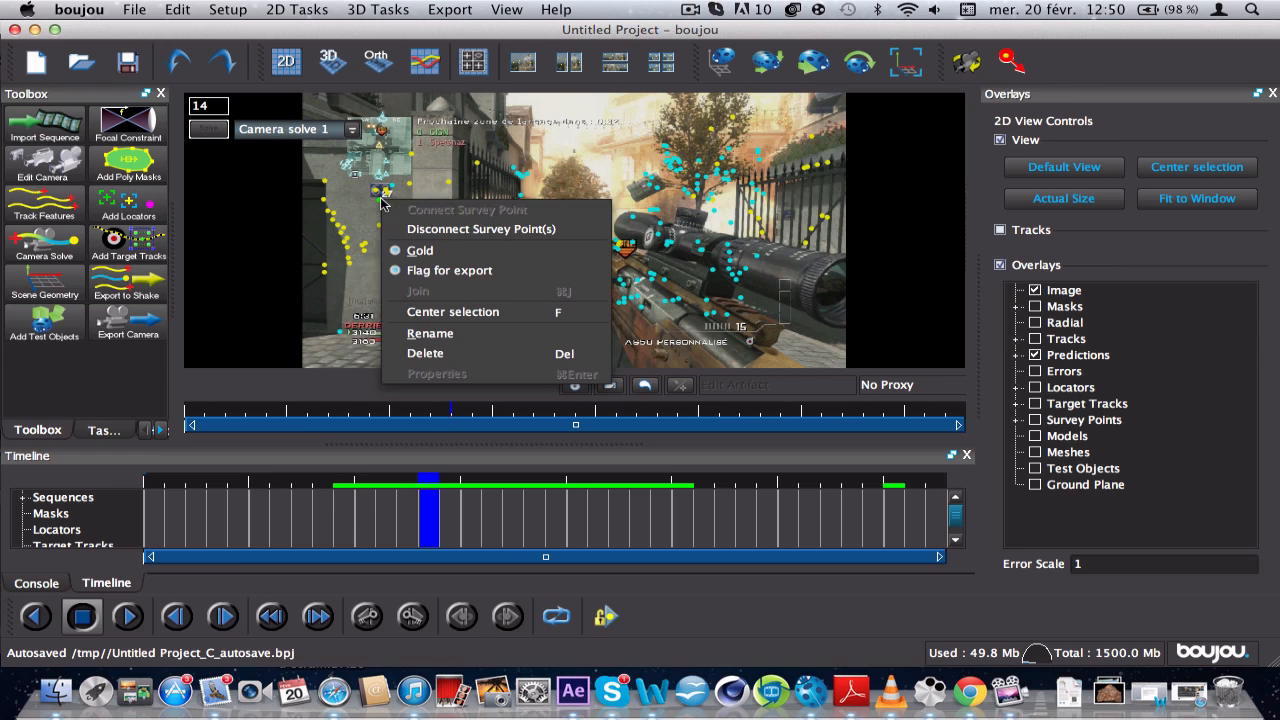
left_click(458, 272)
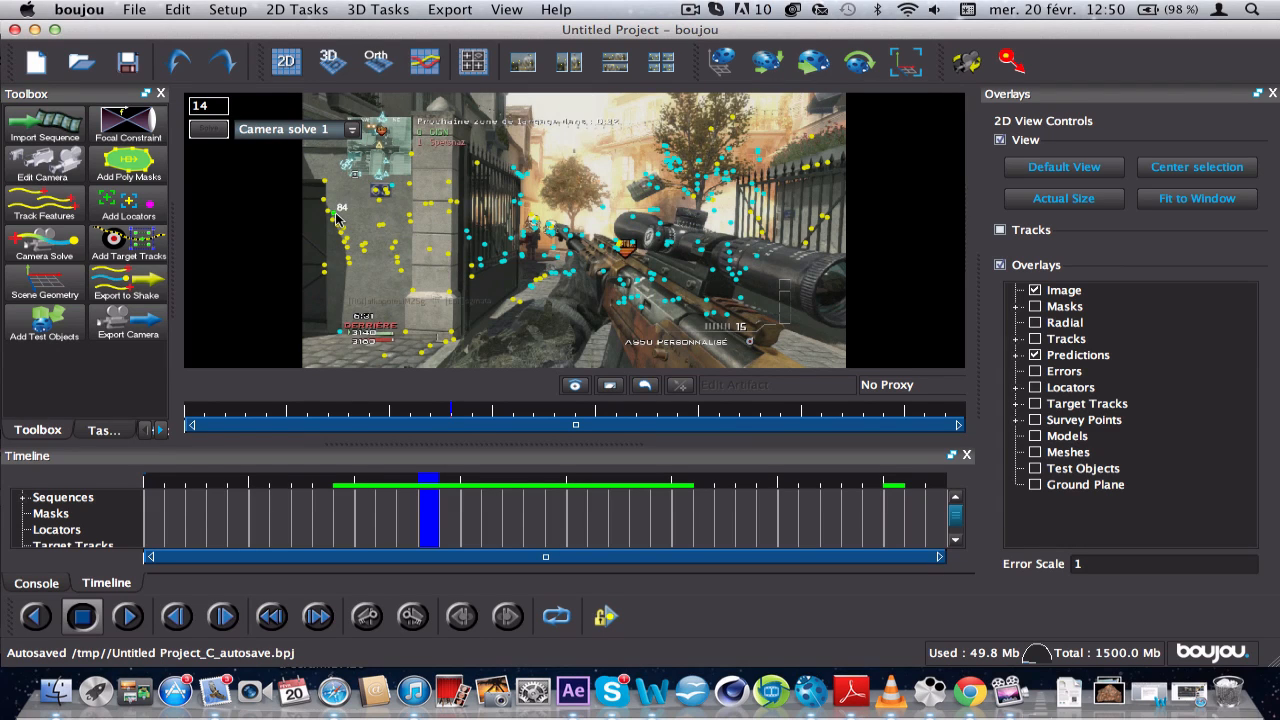
right_click(338, 218)
left_click(414, 286)
right_click(401, 277)
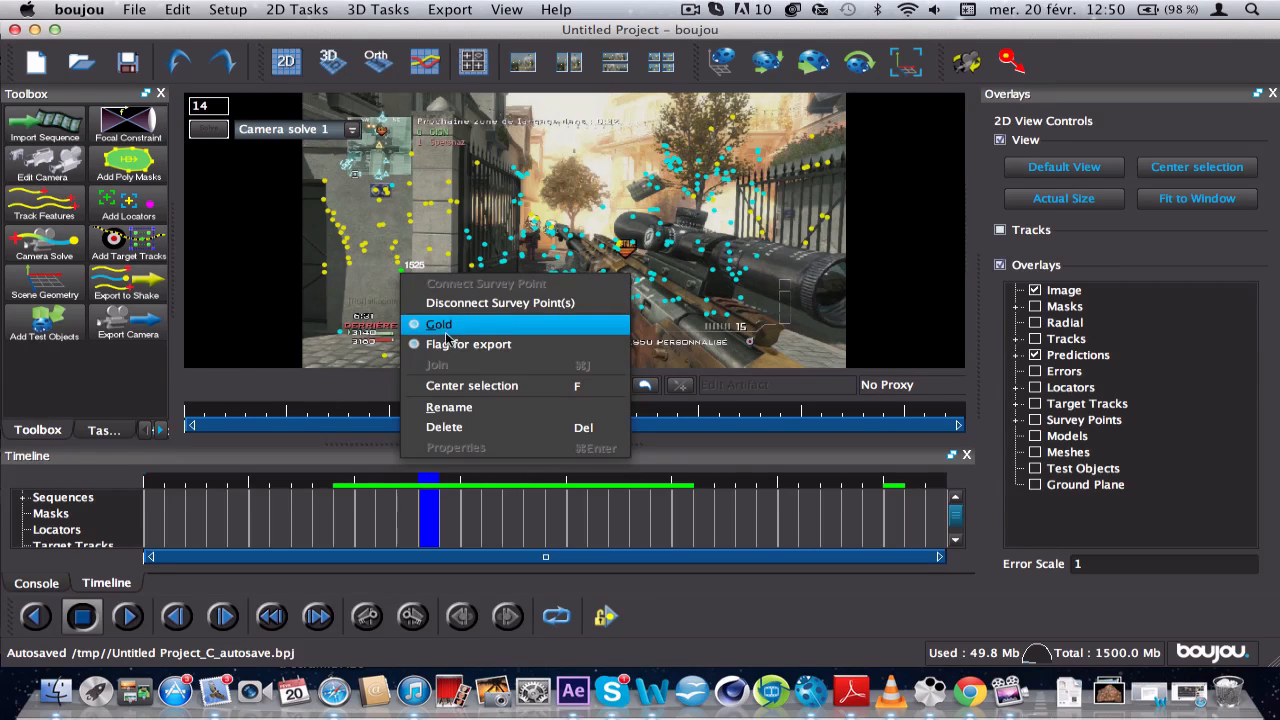
left_click(452, 345)
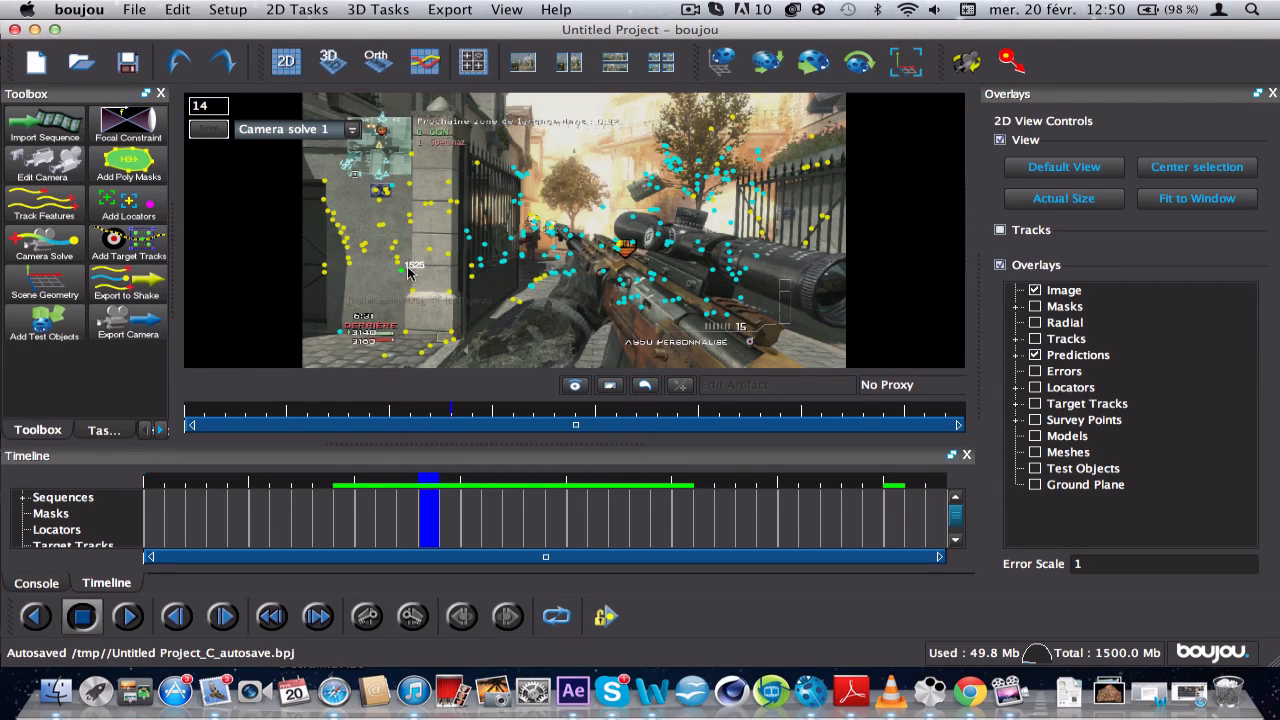
- Start a camera solve export and browse to the Movies folder in the home directory as its destination
left_click(449, 12)
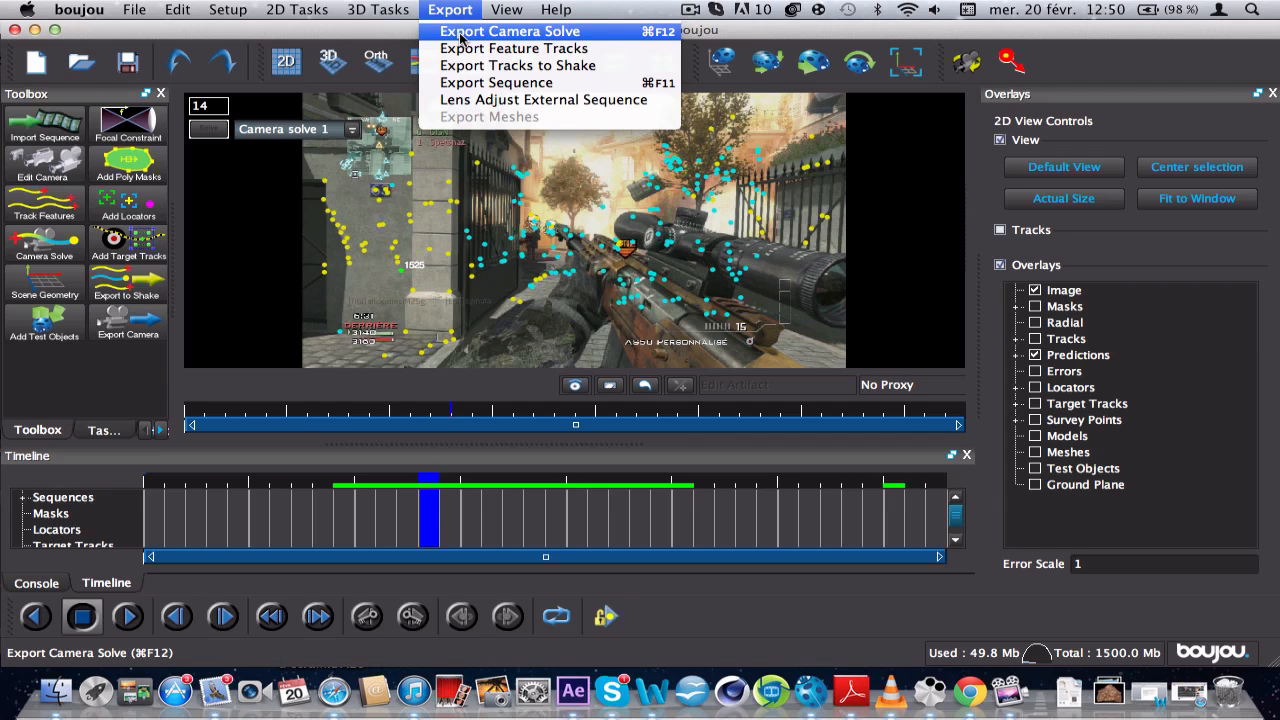
left_click(460, 32)
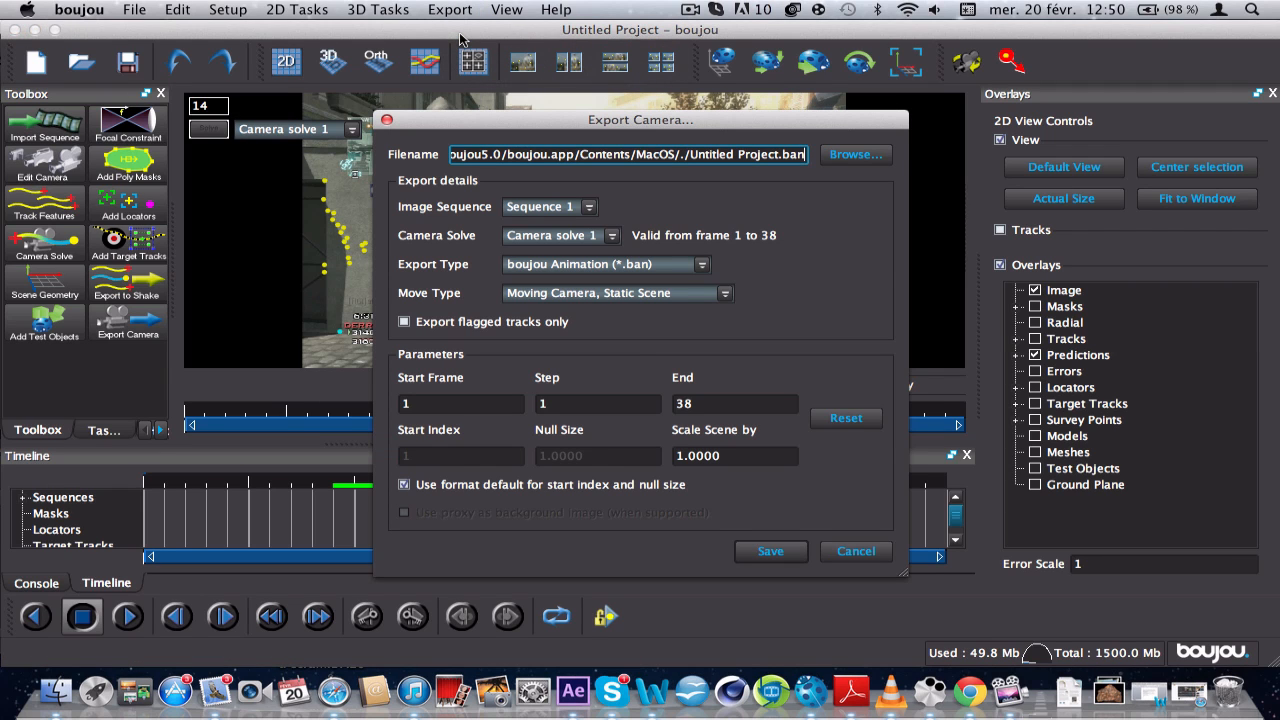
left_click(862, 154)
left_click(860, 155)
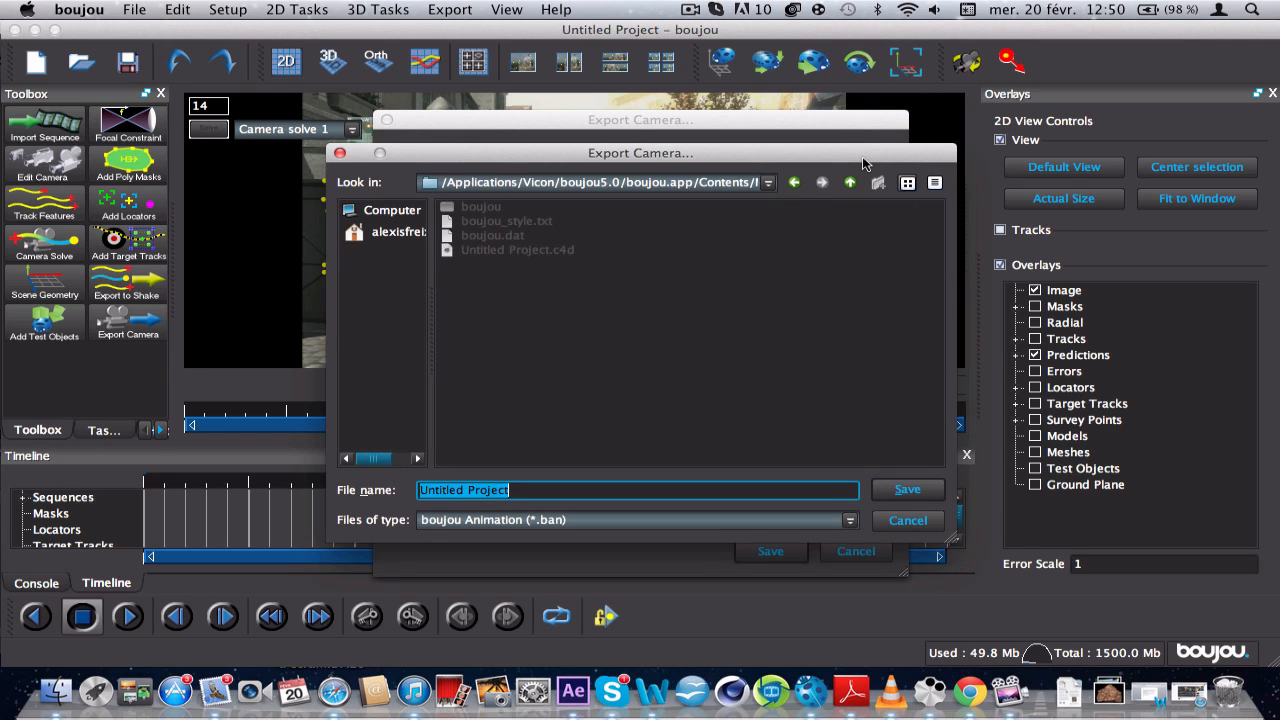
left_click(395, 233)
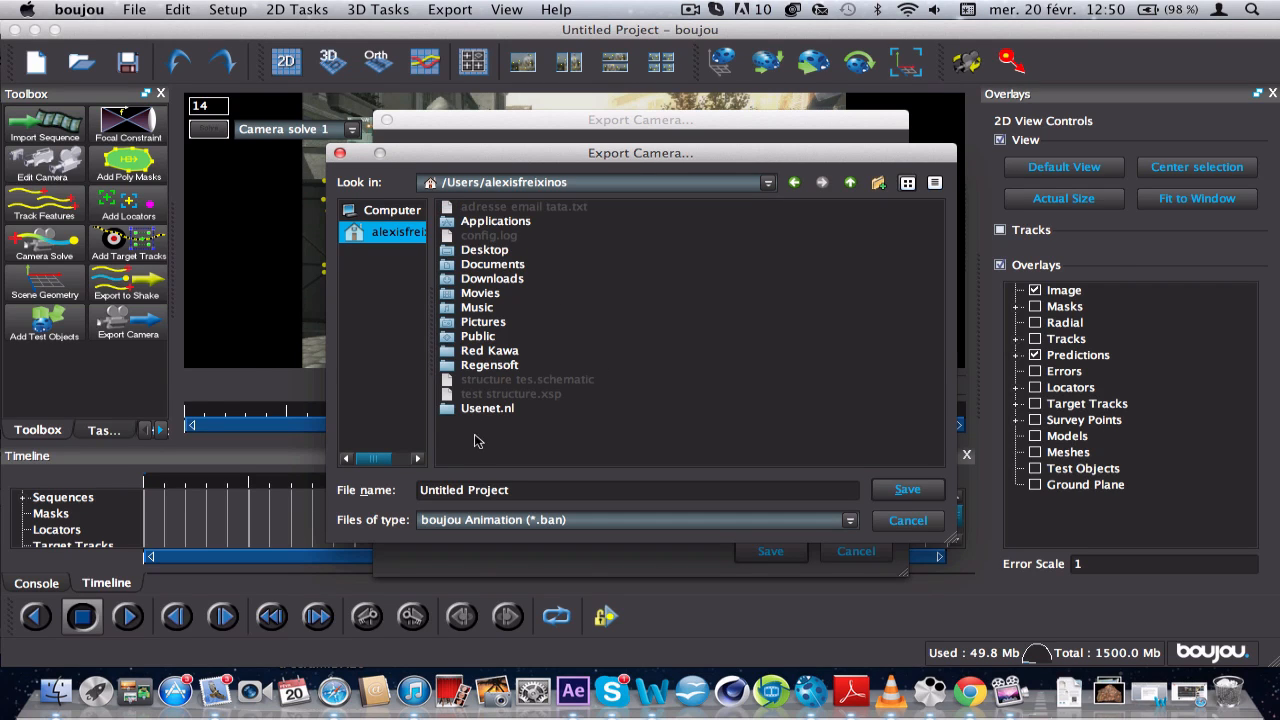
double_click(475, 296)
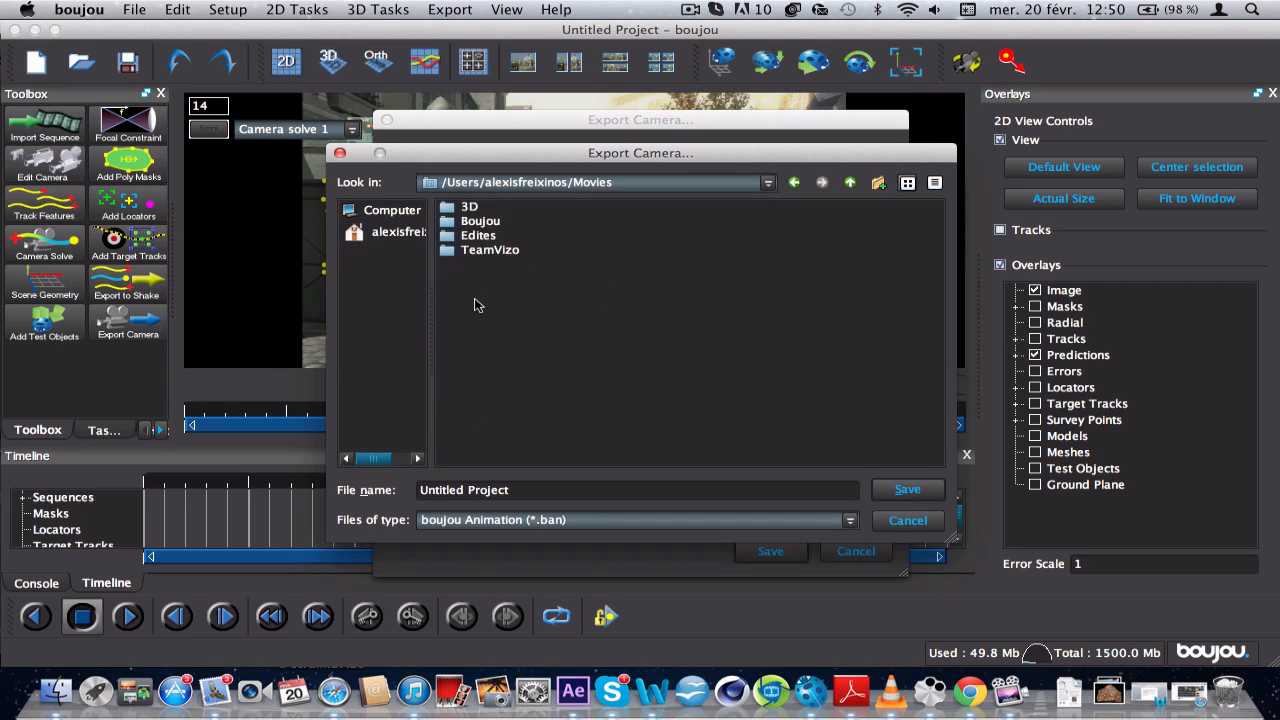
- Name the export file tutoaftermotion and save it as the After Effects (Maya) (*.ma) type
triple_click(526, 490)
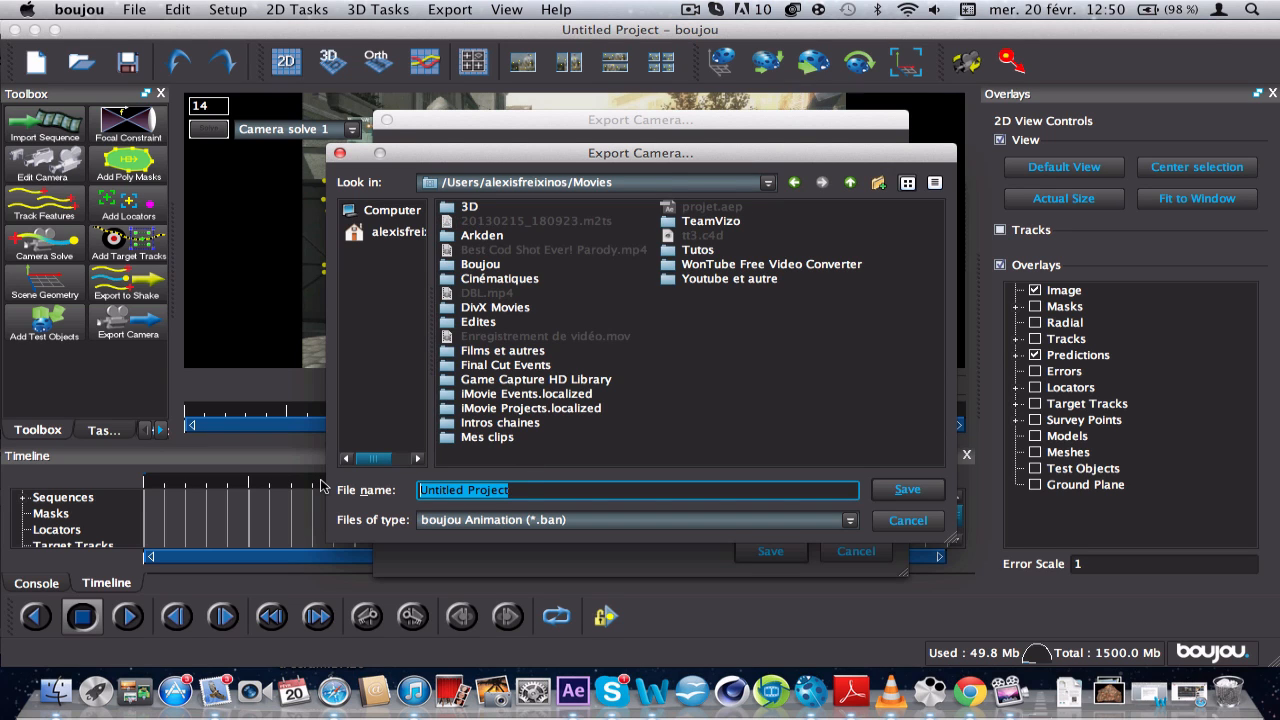
type("tuto")
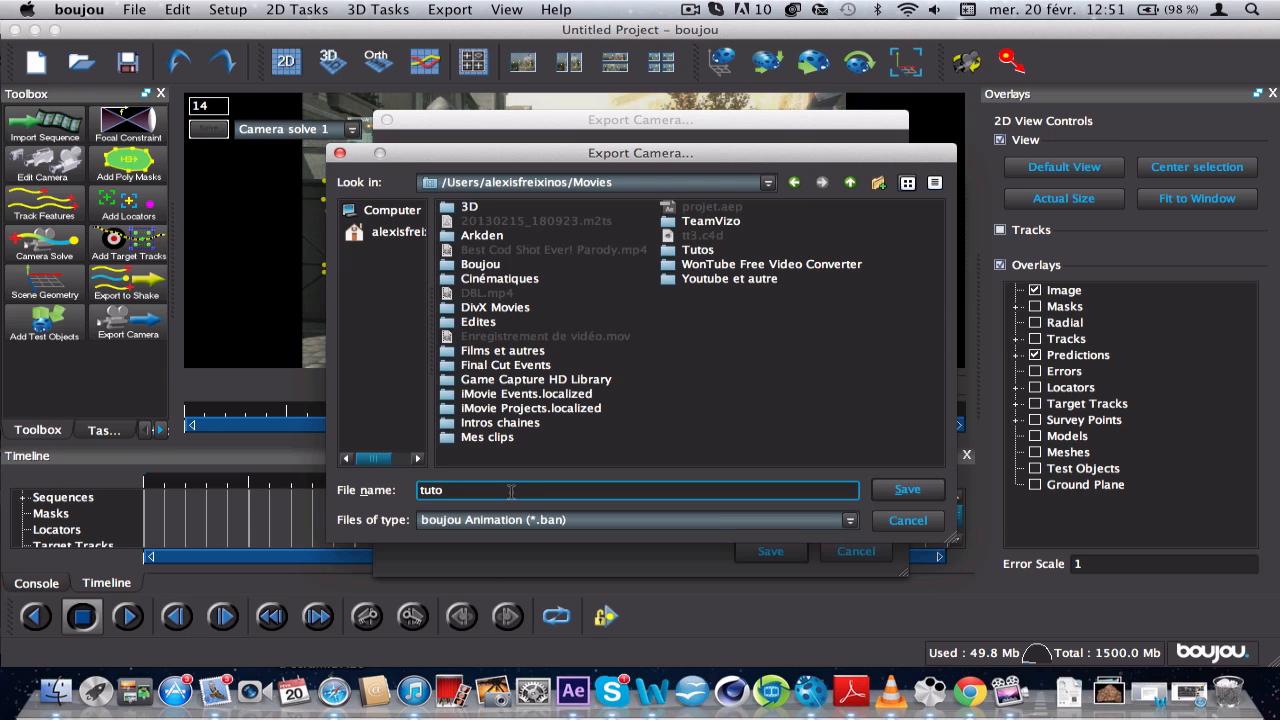
type("aftermotion")
left_click(849, 520)
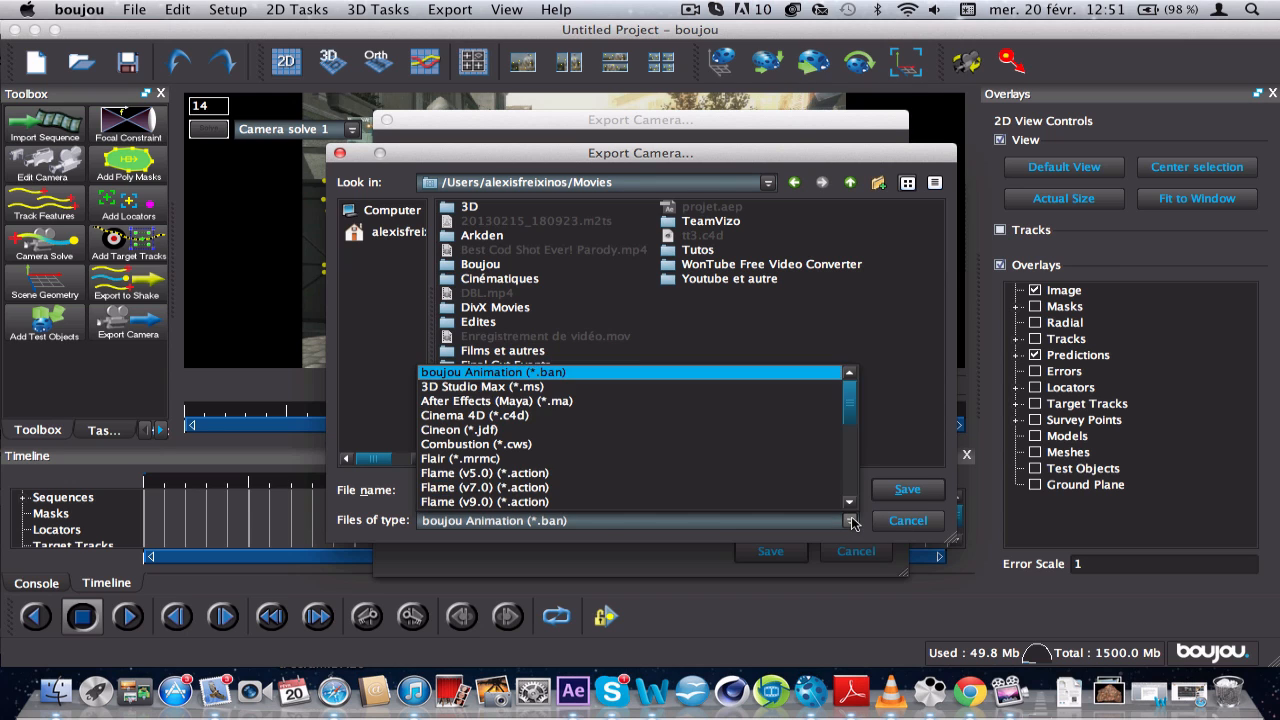
left_click(678, 402)
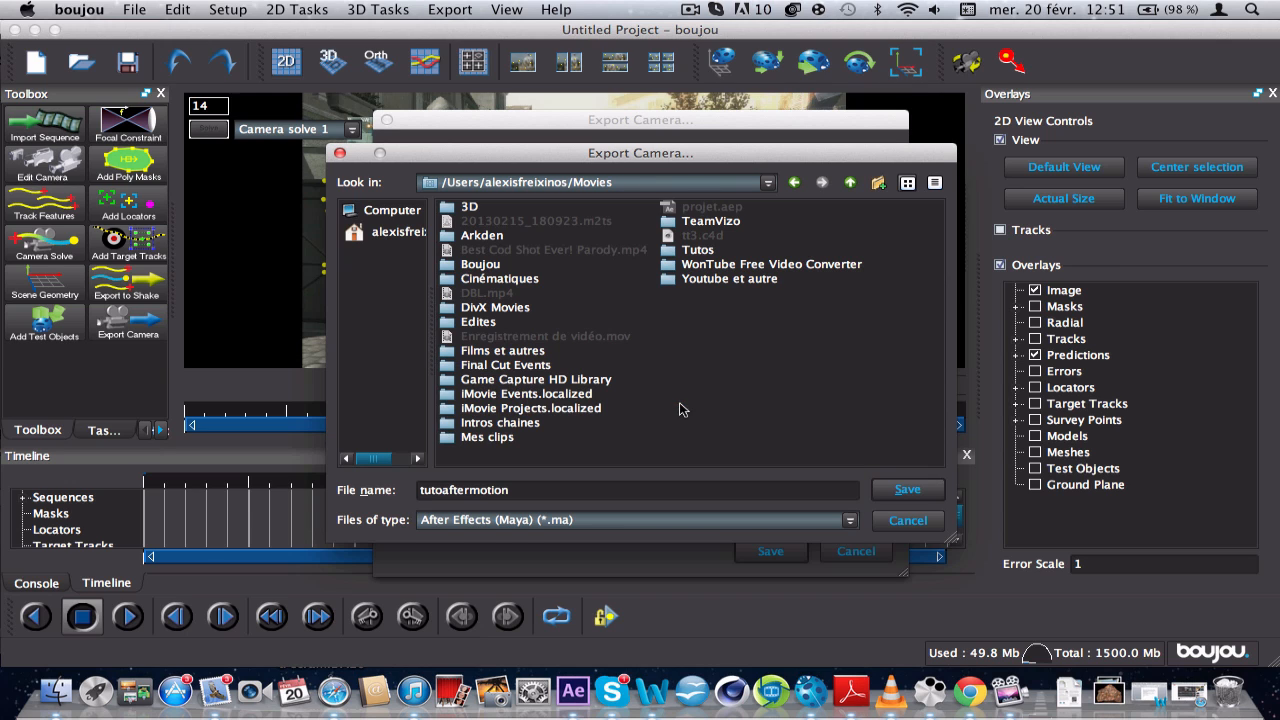
left_click(903, 490)
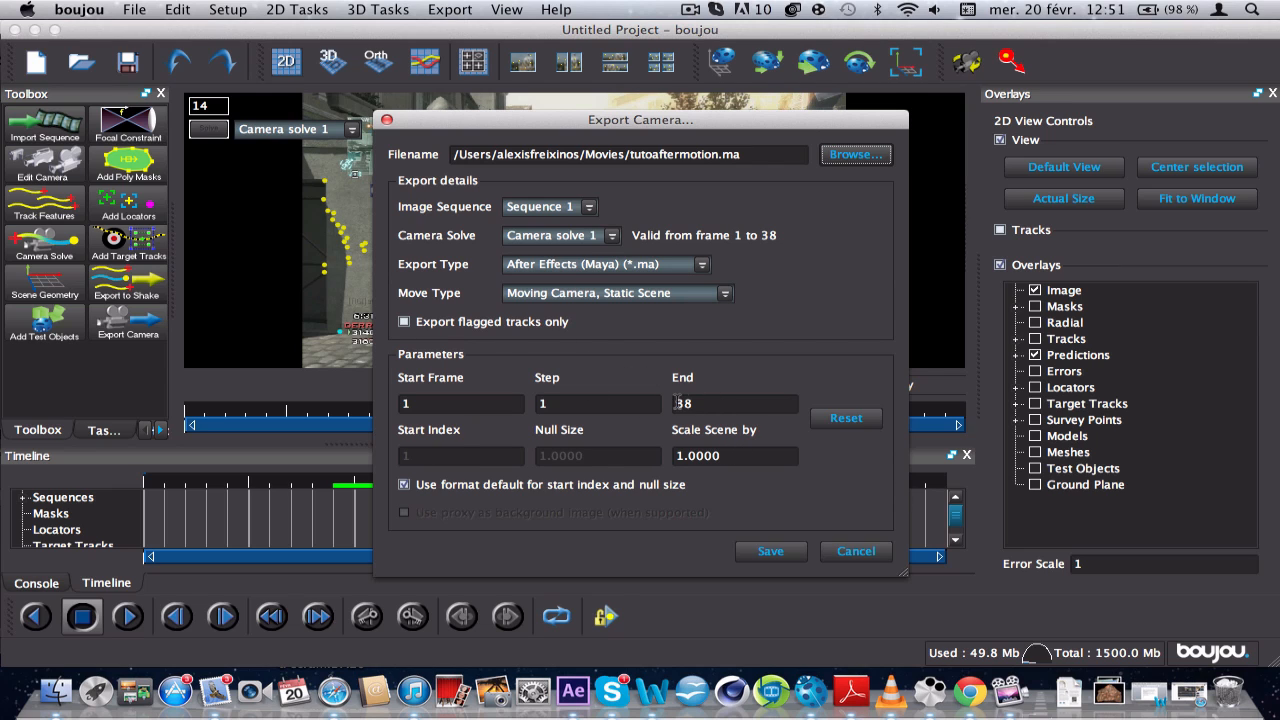
- Restrict the export to flagged tracks only, set the scene scale to 1000, and save the camera export
left_click(408, 324)
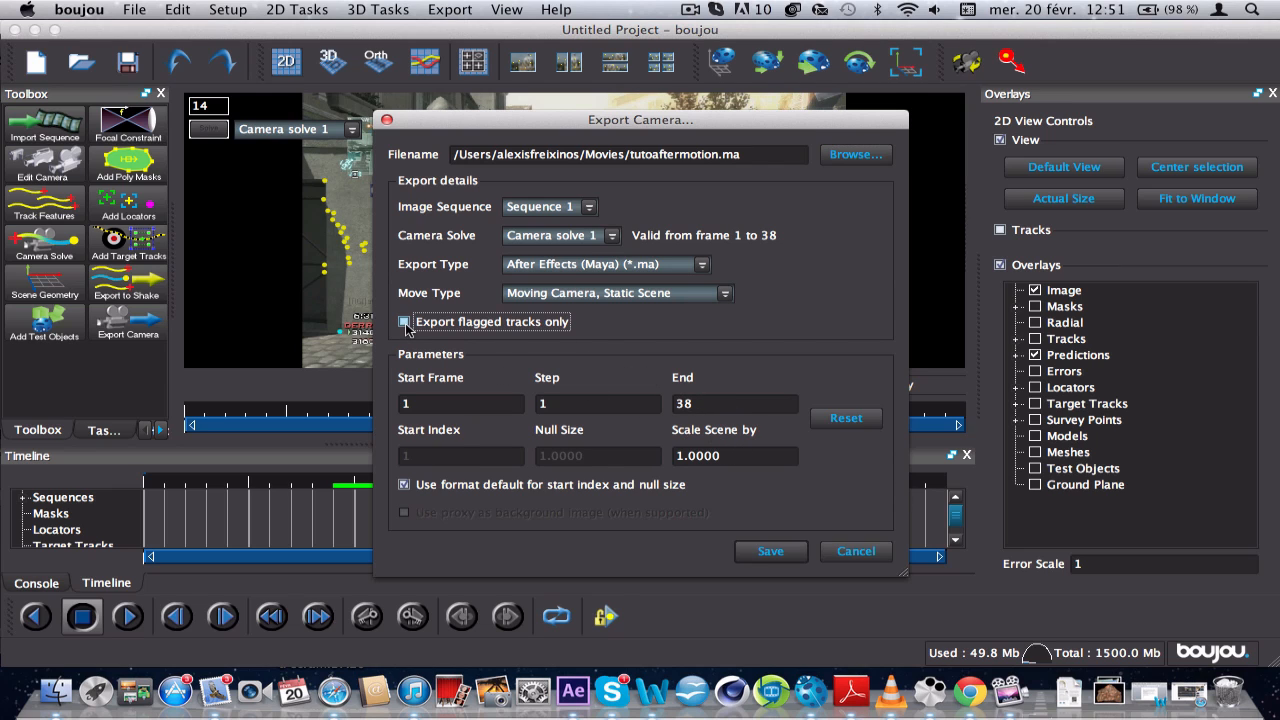
left_click(740, 456)
type("100")
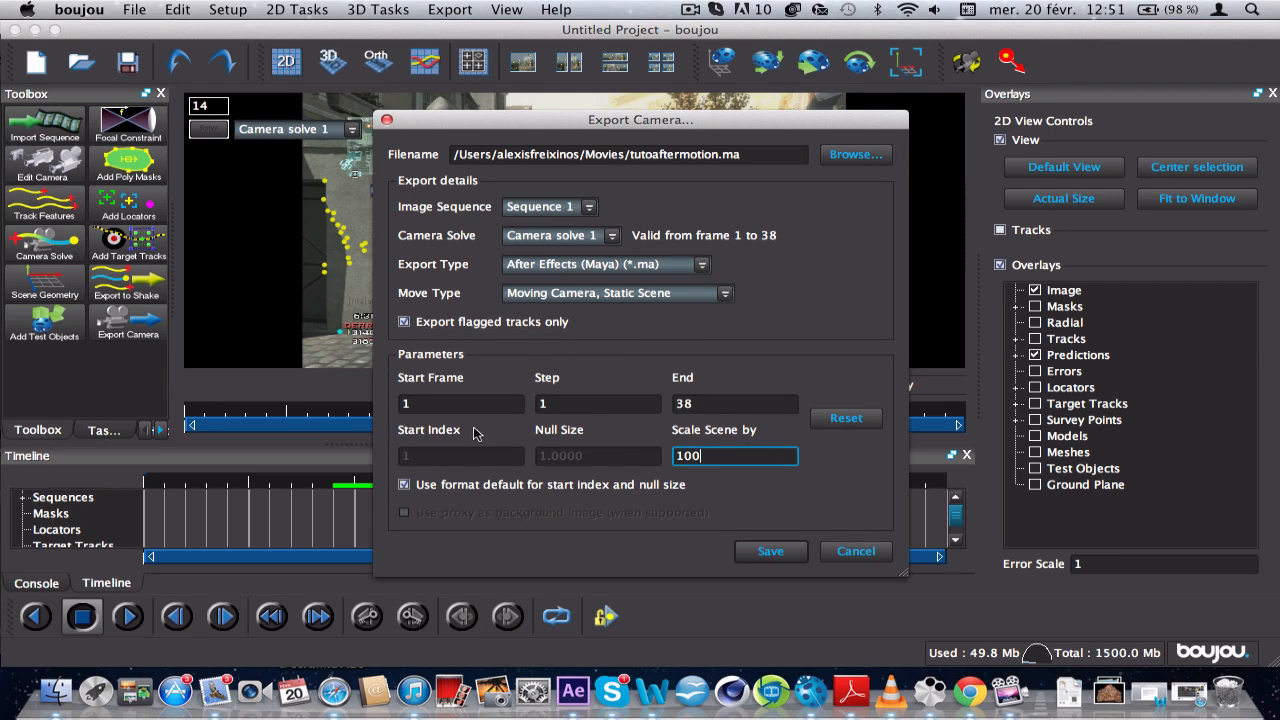
type("0")
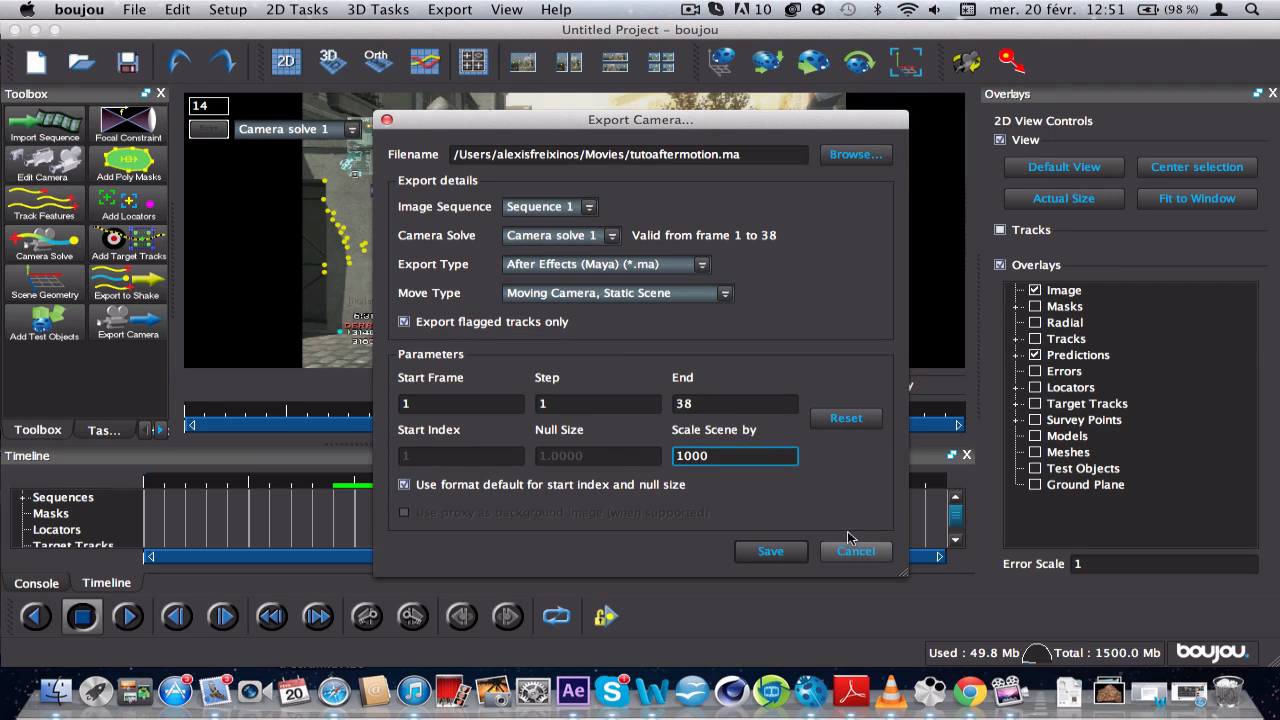
left_click(783, 547)
- Switch to After Effects and import tutoaftermotion.ma into the project from the Vidéos folder in Finder
left_click(570, 686)
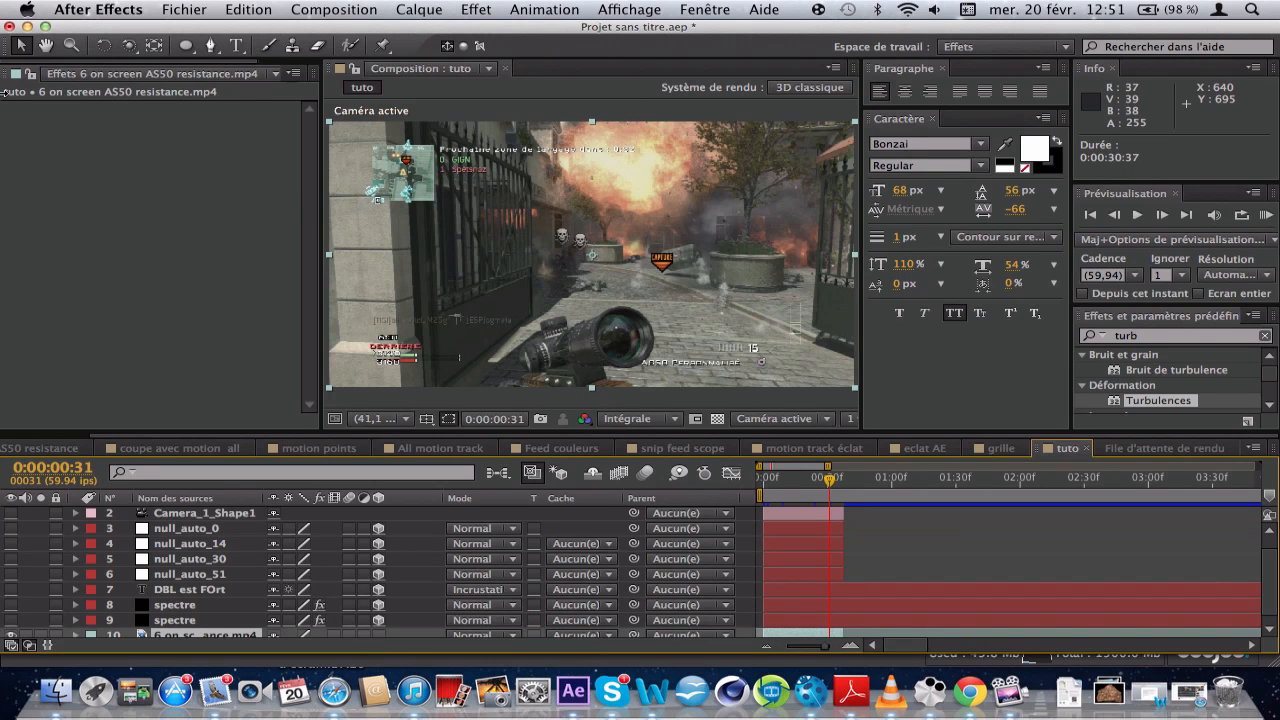
left_click(47, 77)
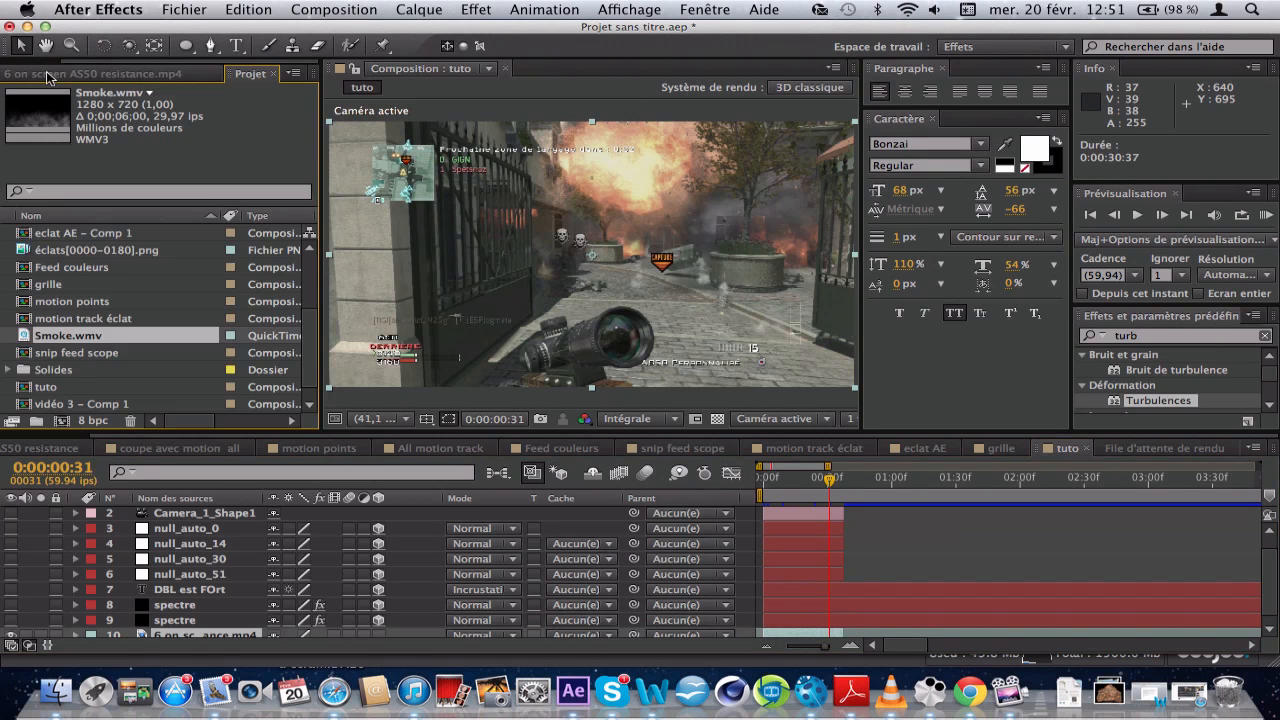
left_click(38, 684)
scroll(390, 390, "left", 5)
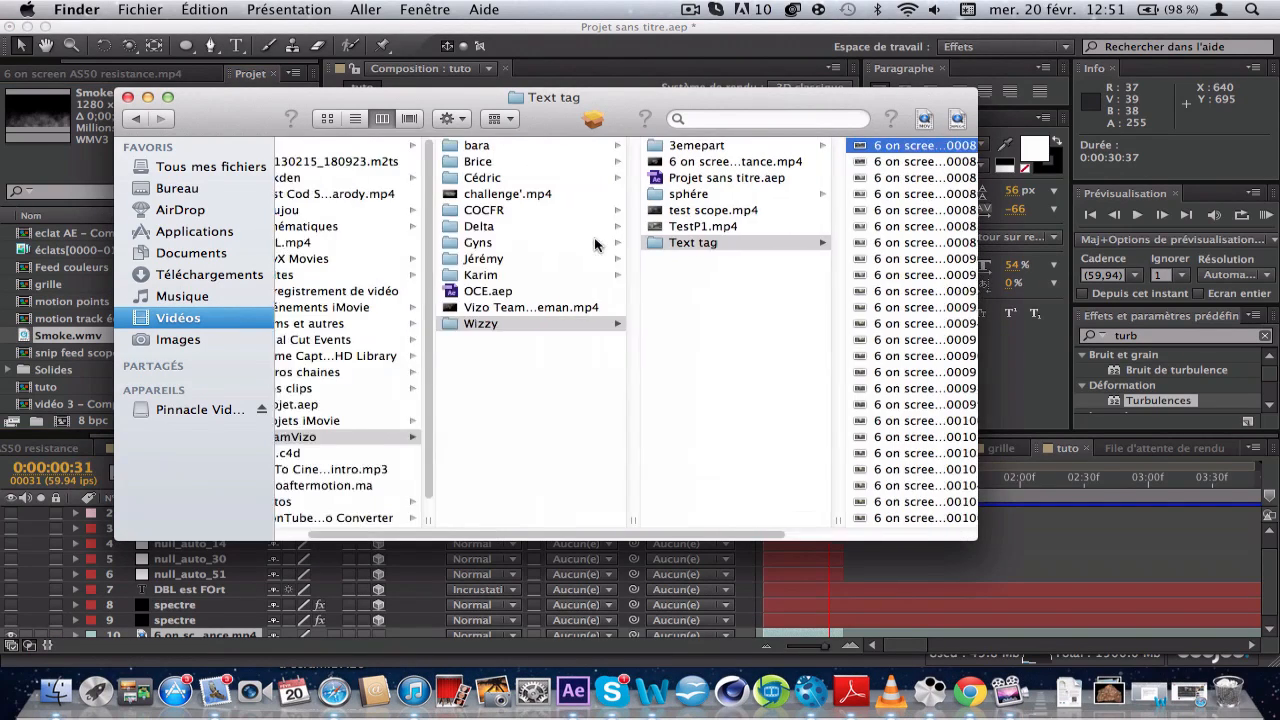
left_click(360, 470)
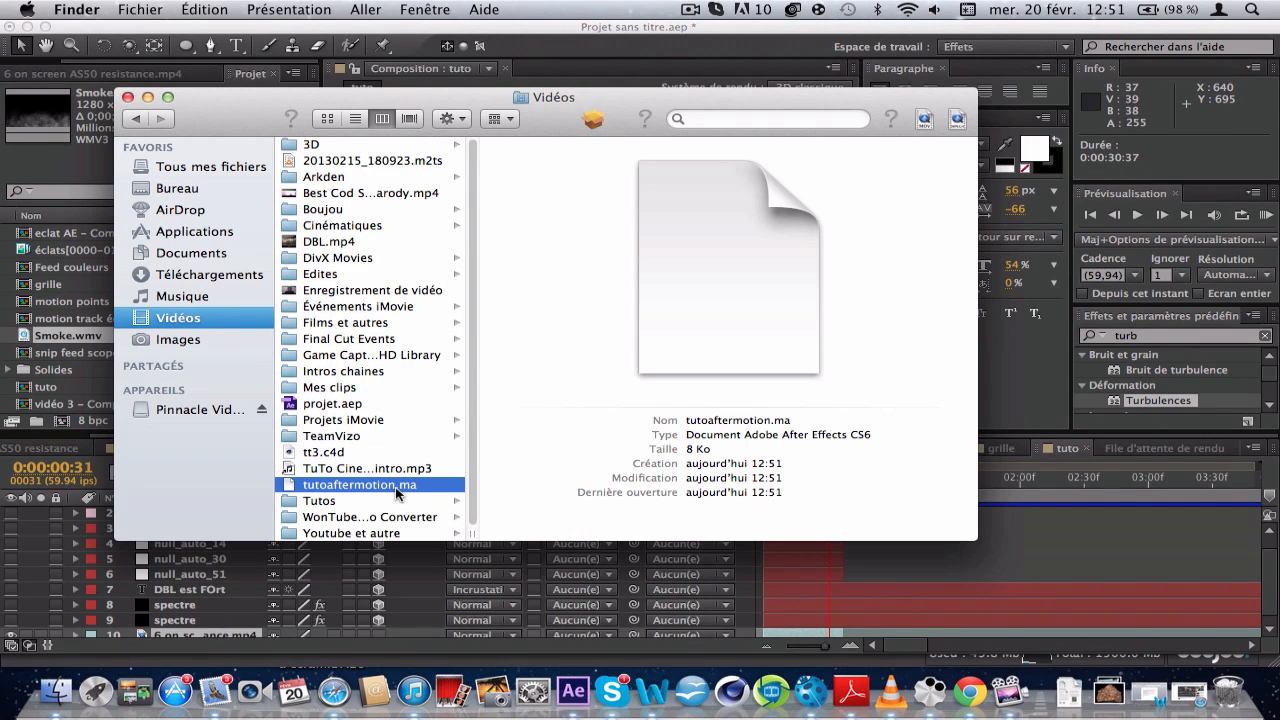
double_click(385, 486)
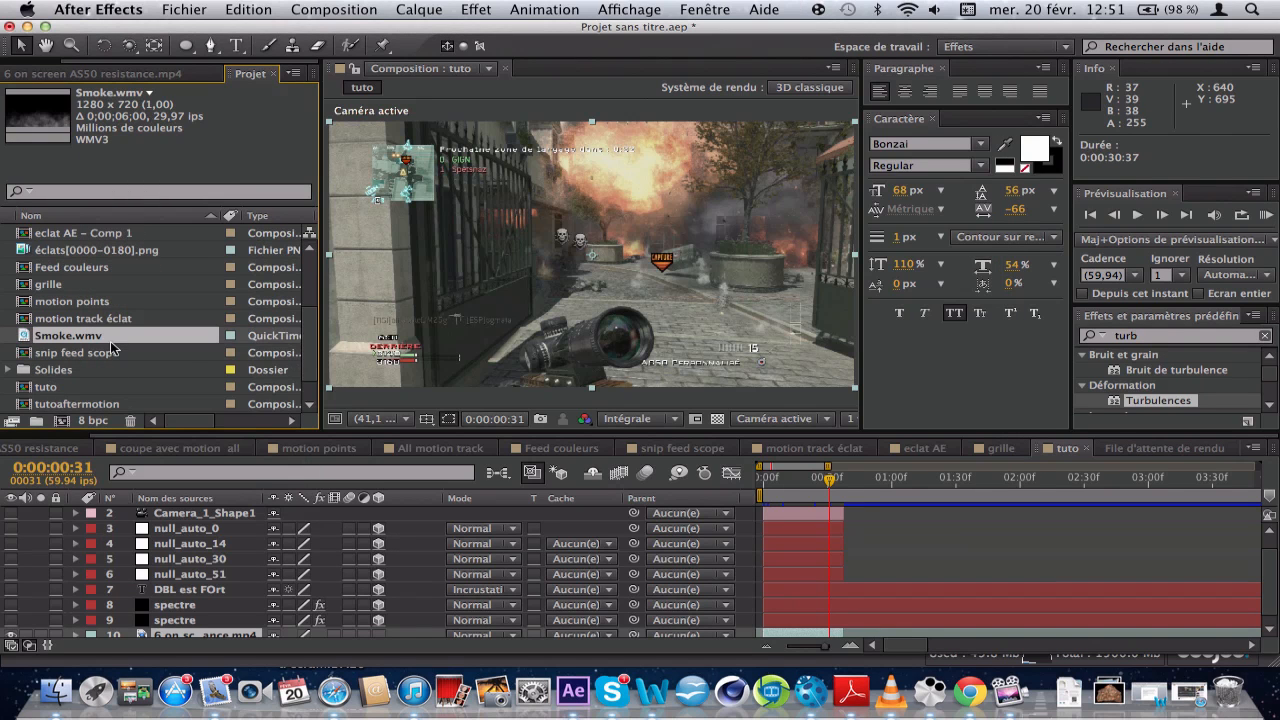
- Look through the project items for the imported tutoaftermotion composition
scroll(112, 347, "down", 2)
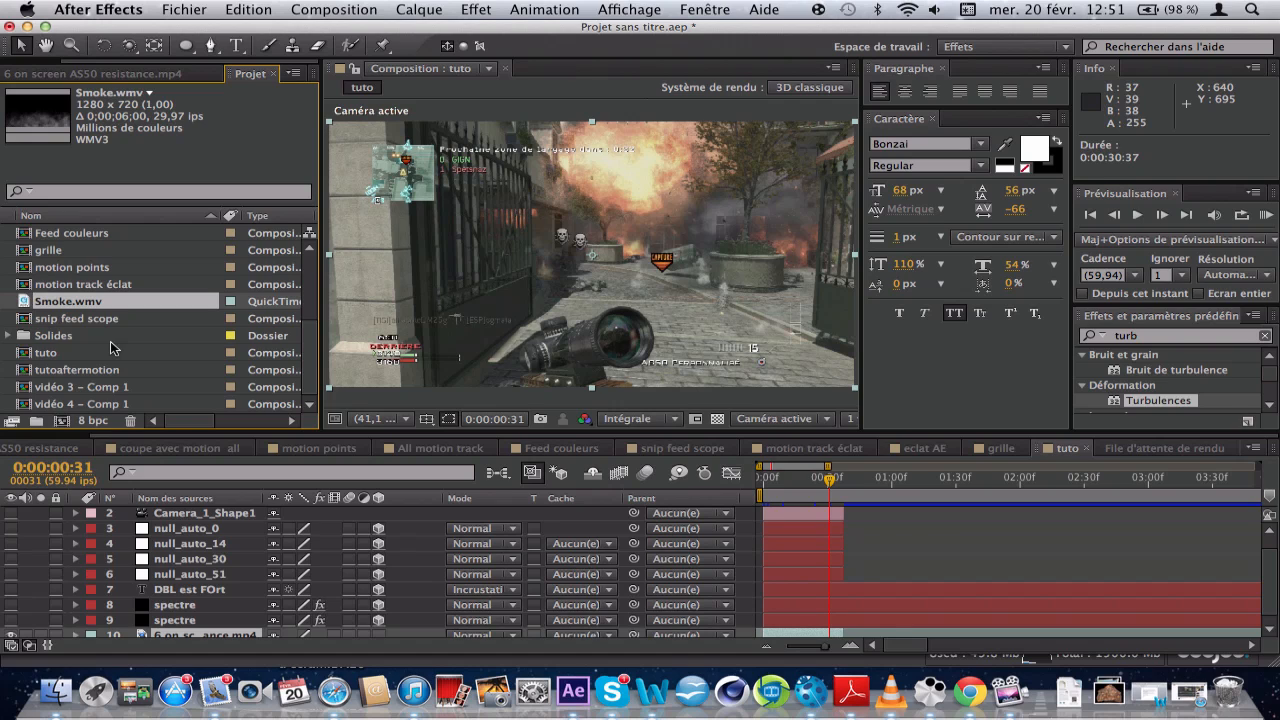
scroll(103, 343, "up", 5)
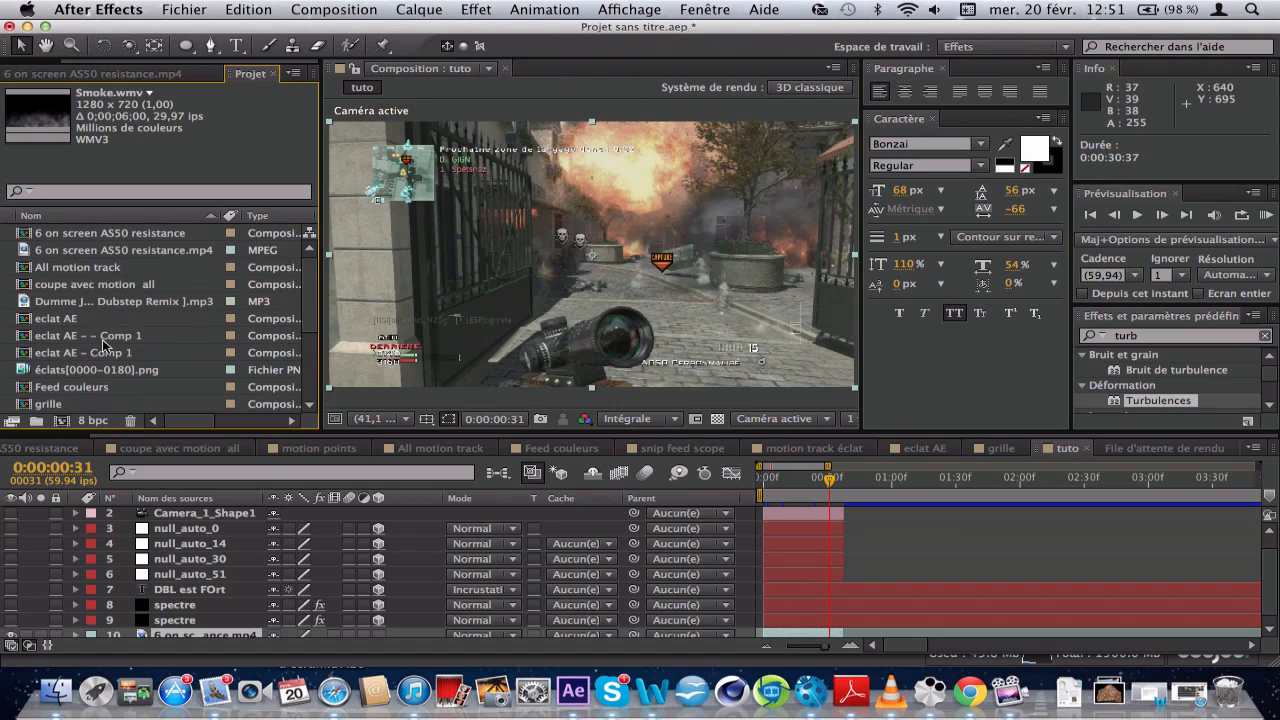
scroll(103, 344, "down", 2)
scroll(103, 344, "up", 2)
scroll(96, 300, "down", 5)
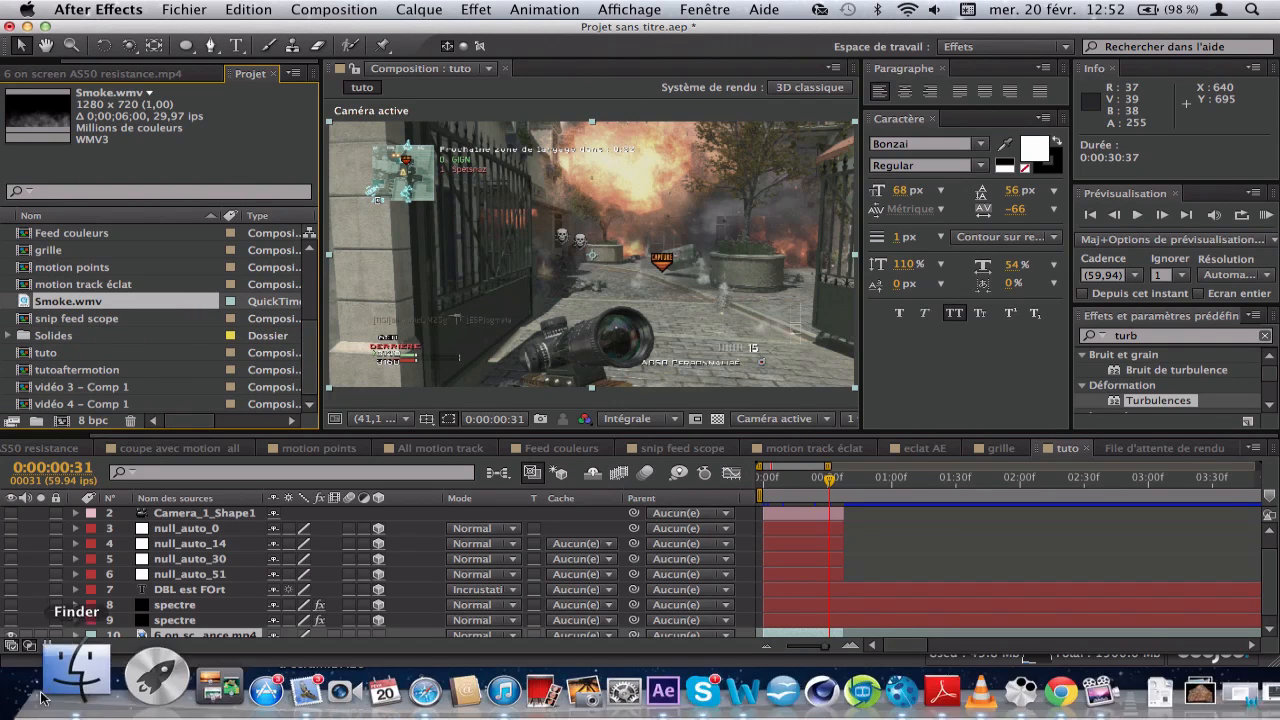
left_click(90, 387)
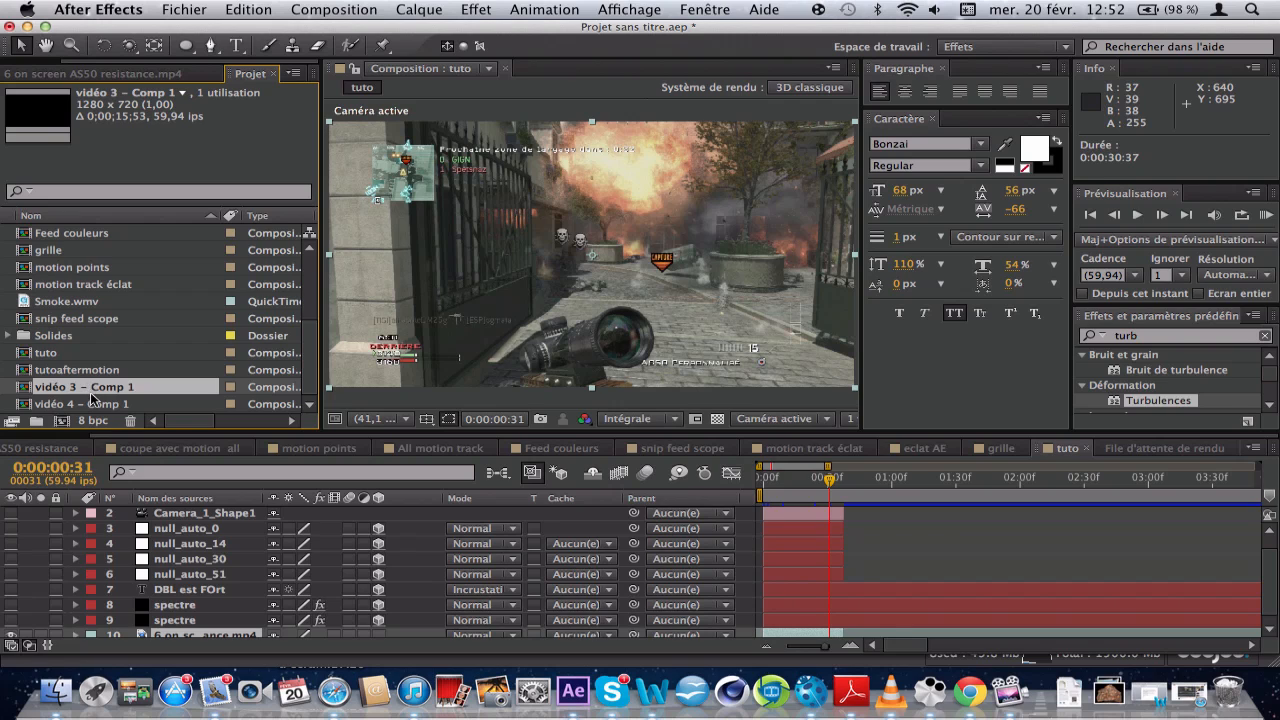
left_click(95, 336)
scroll(98, 305, "up", 5)
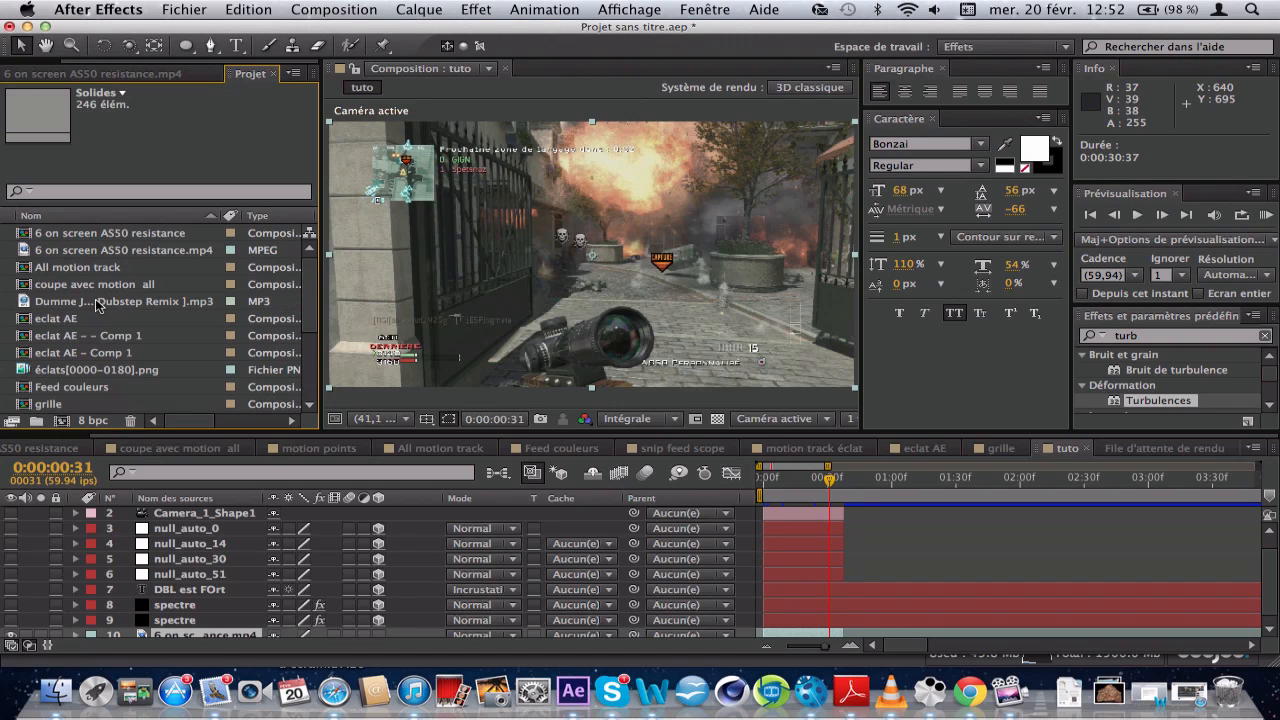
scroll(97, 305, "down", 3)
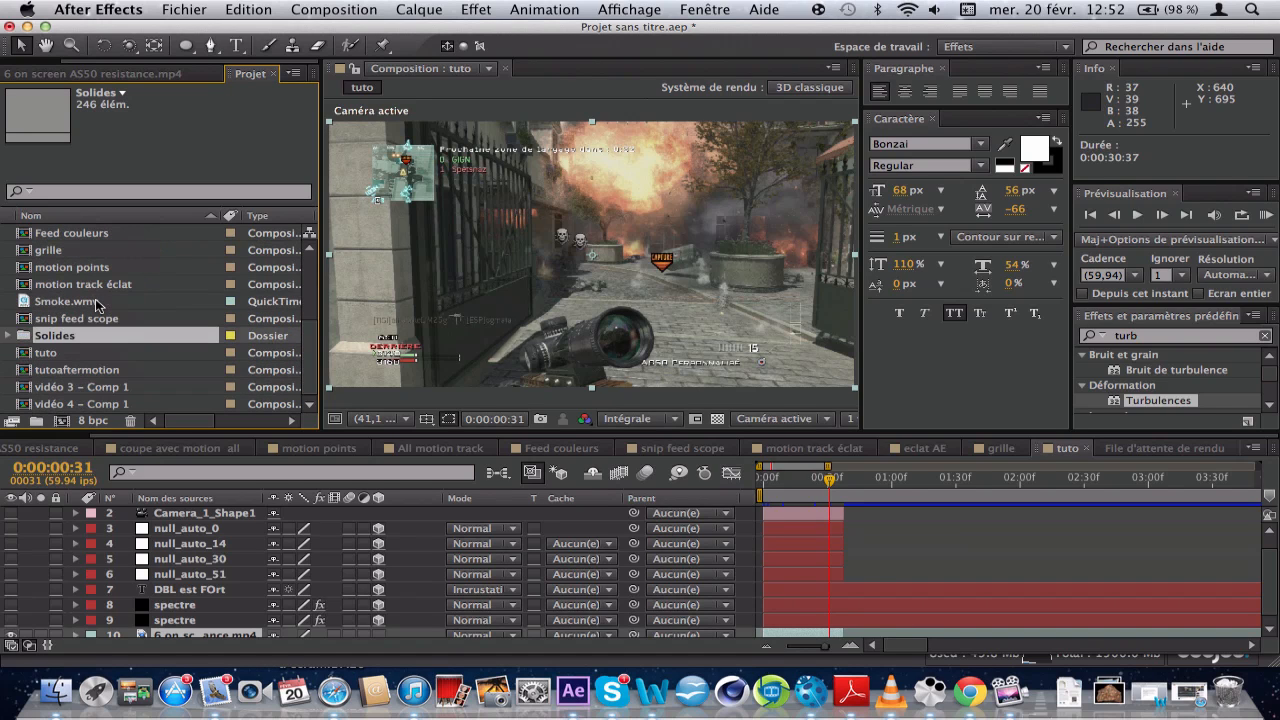
scroll(97, 305, "up", 1)
scroll(97, 305, "up", 5)
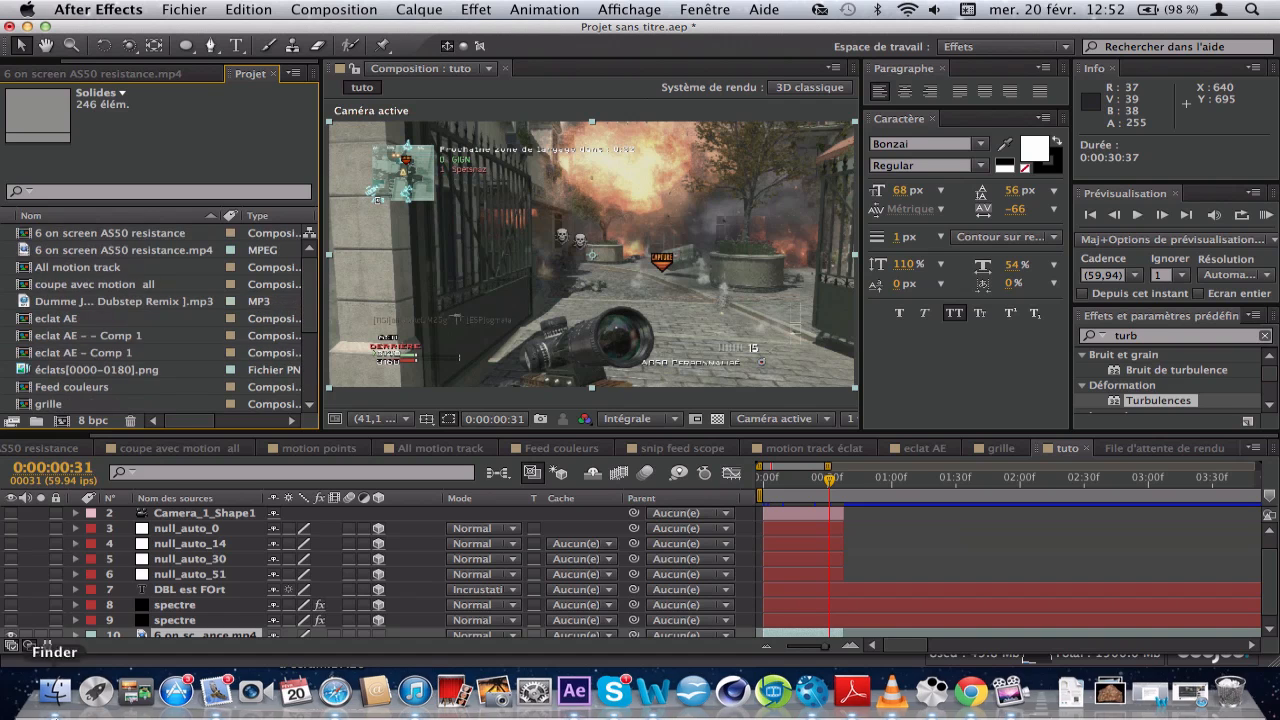
- Import tutoaftermotion.ma from Finder again and open the tutoaftermotion composition inside the Solides folder
left_click(32, 684)
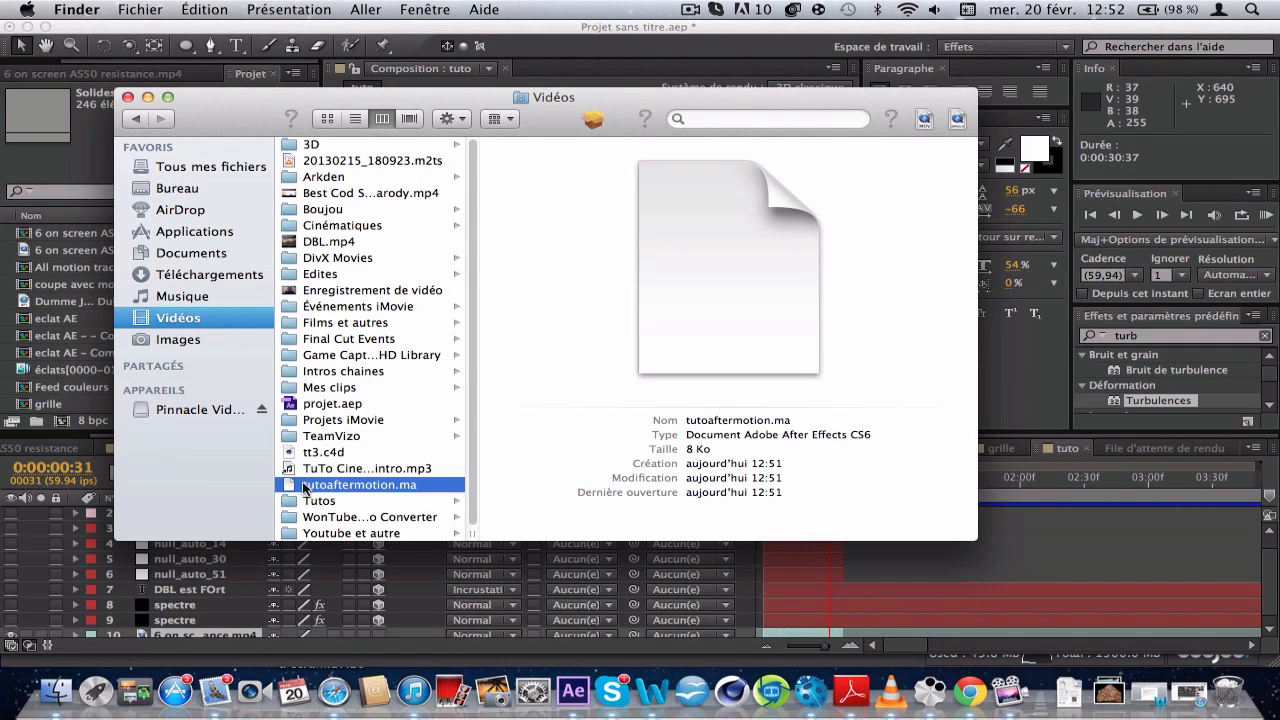
double_click(306, 488)
scroll(143, 327, "down", 2)
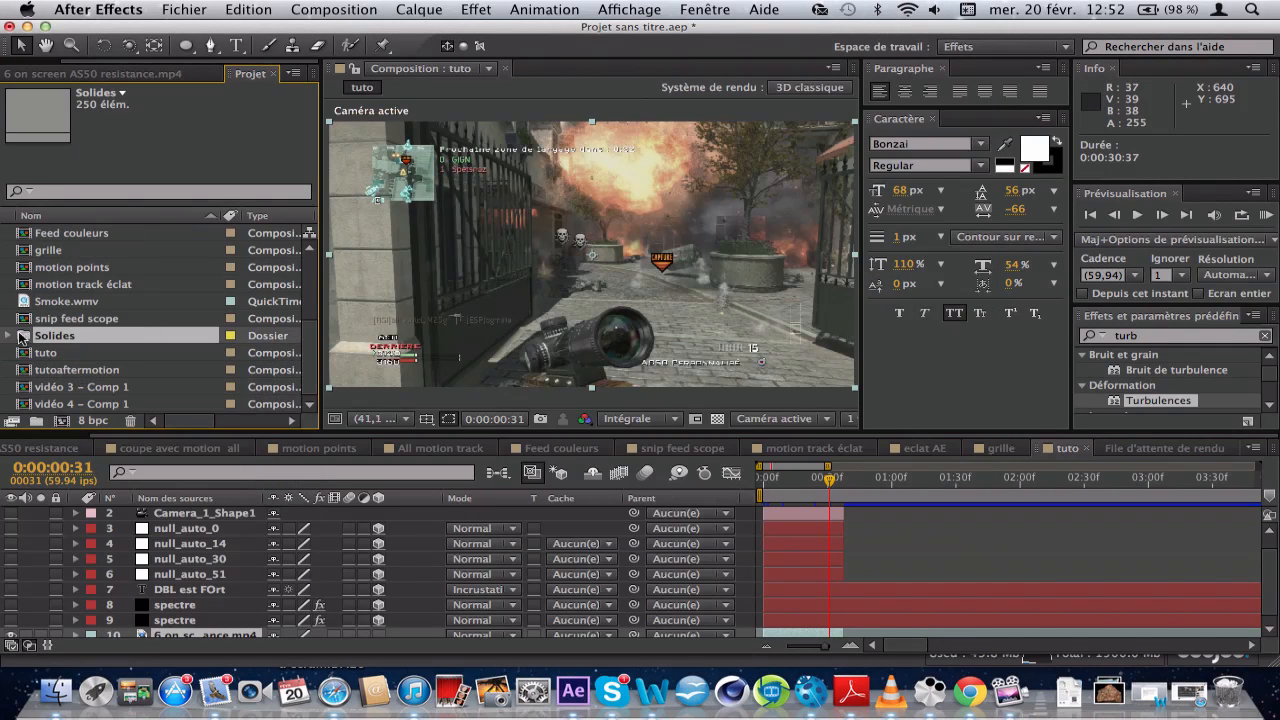
left_click(7, 341)
scroll(128, 360, "down", 15)
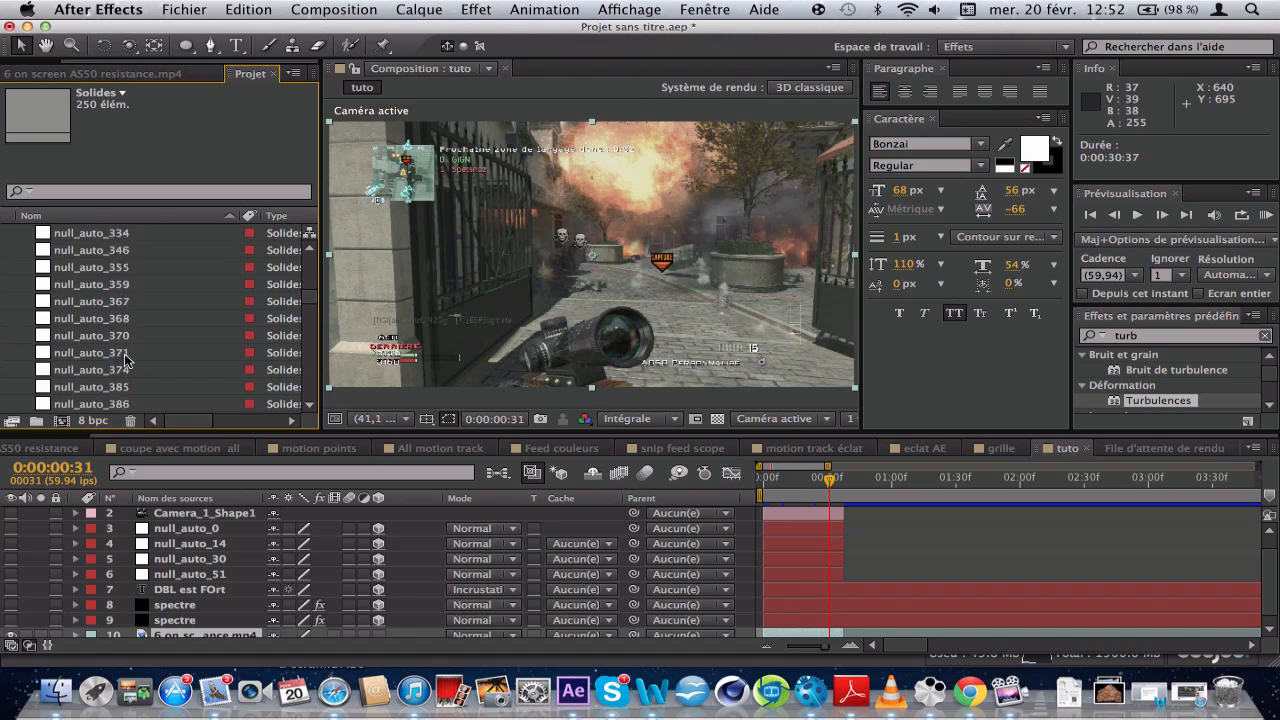
scroll(127, 359, "down", 15)
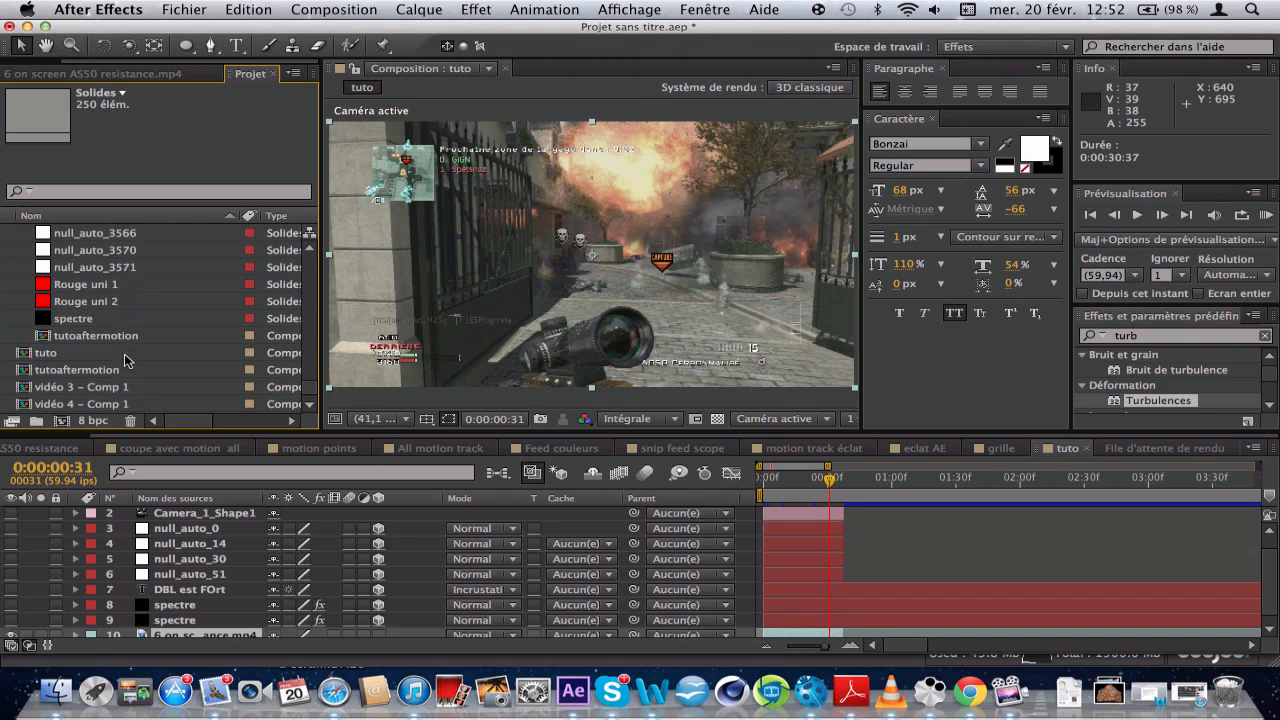
left_click(120, 337)
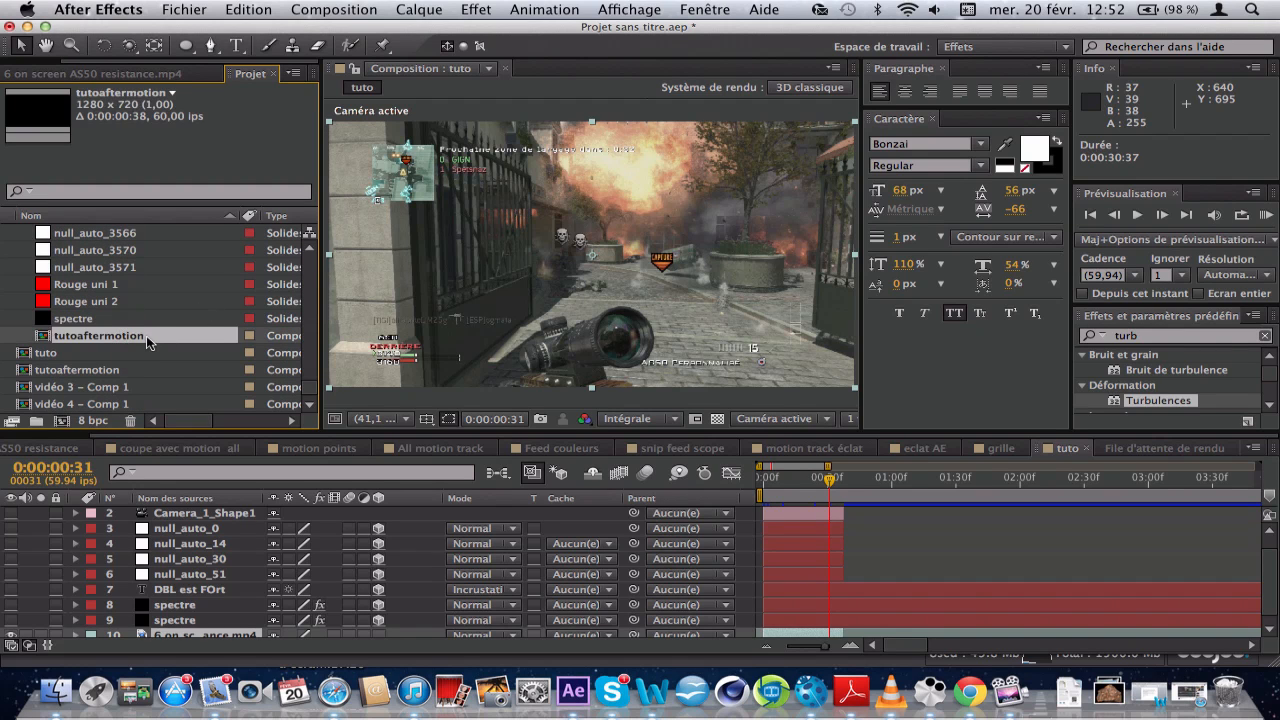
double_click(146, 335)
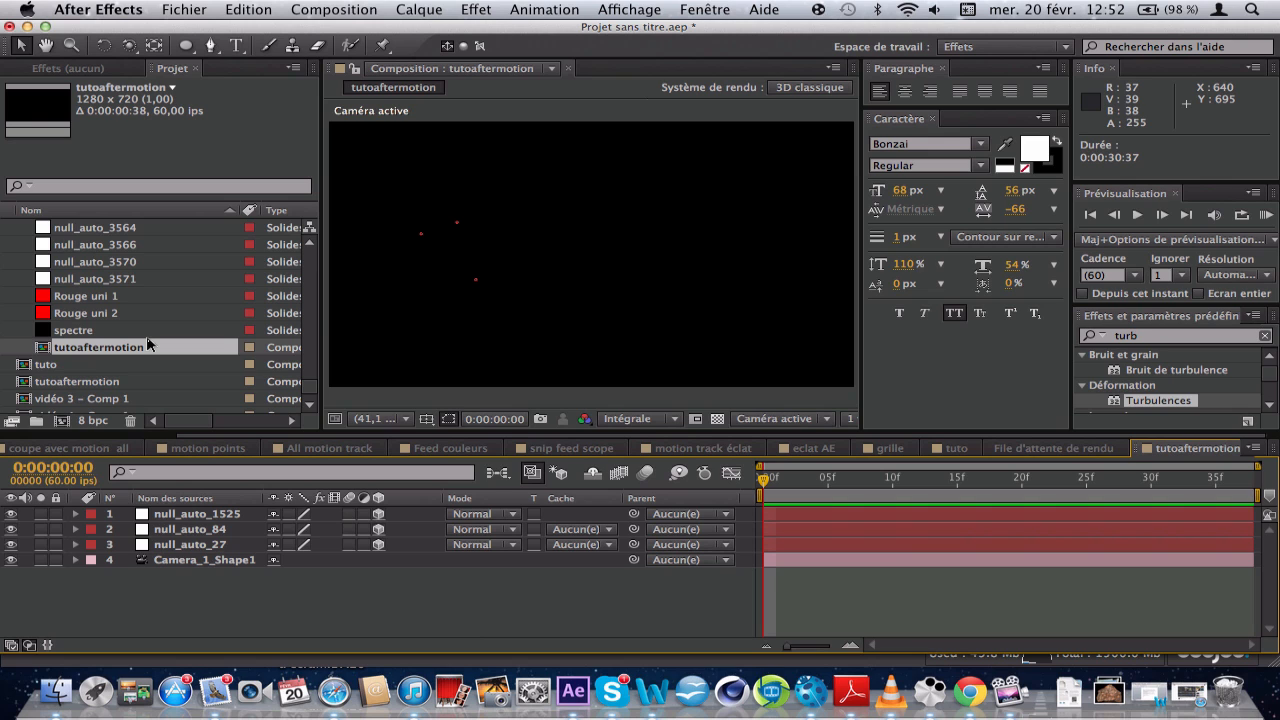
- Collapse the Solides folder in the project item list
left_click_drag(307, 389, 298, 262)
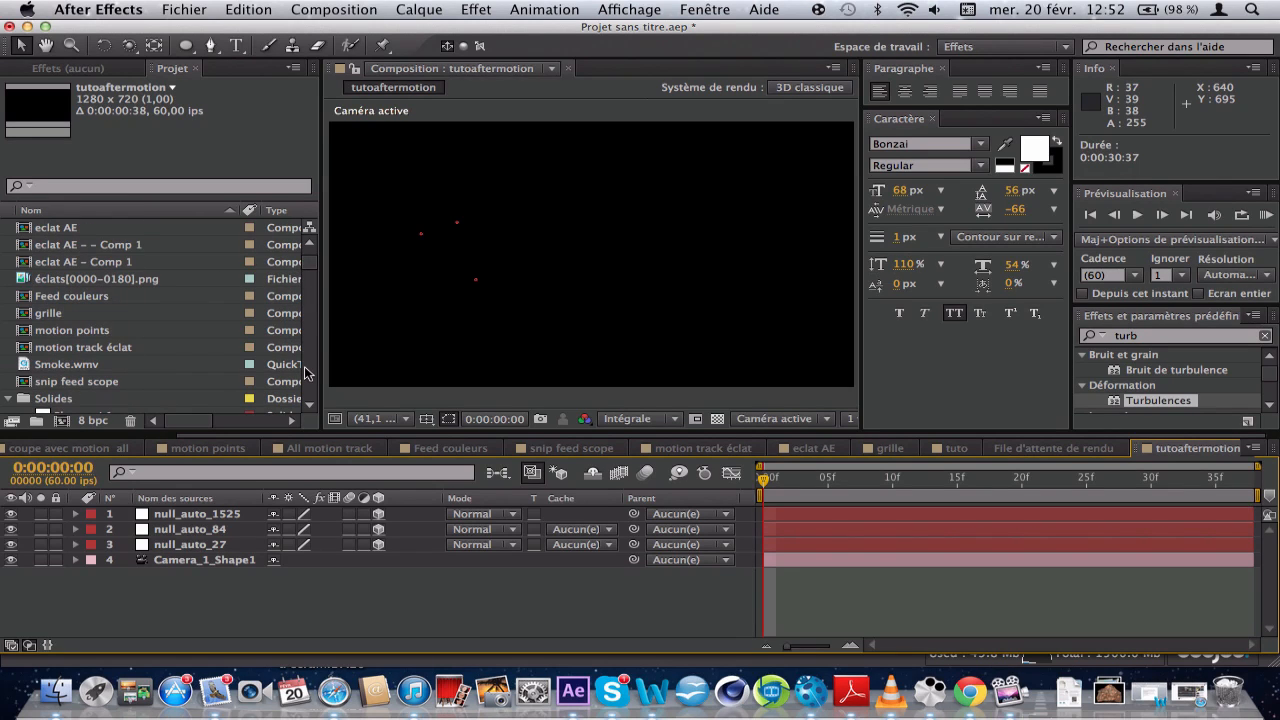
scroll(185, 350, "down", 5)
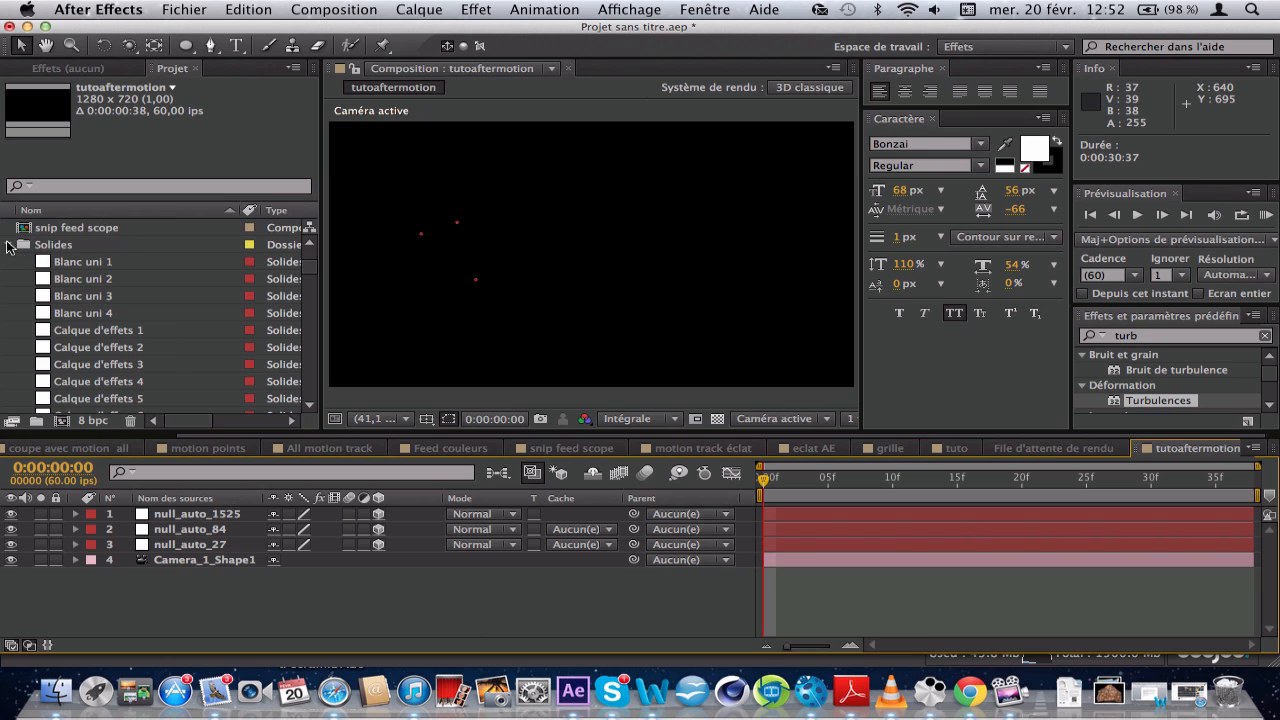
left_click(8, 244)
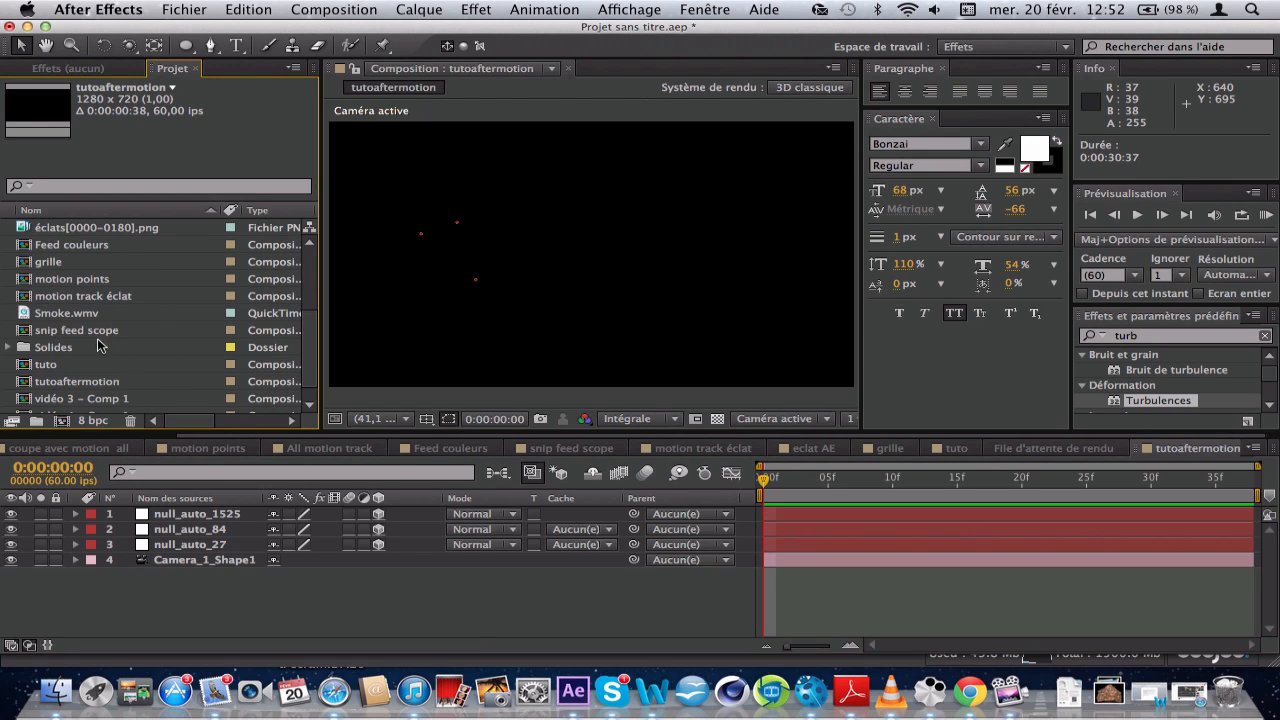
- Scrub through the tutoaftermotion composition and copy its three null layers and the Camera_1_Shape1 layer
left_click_drag(191, 602, 207, 573)
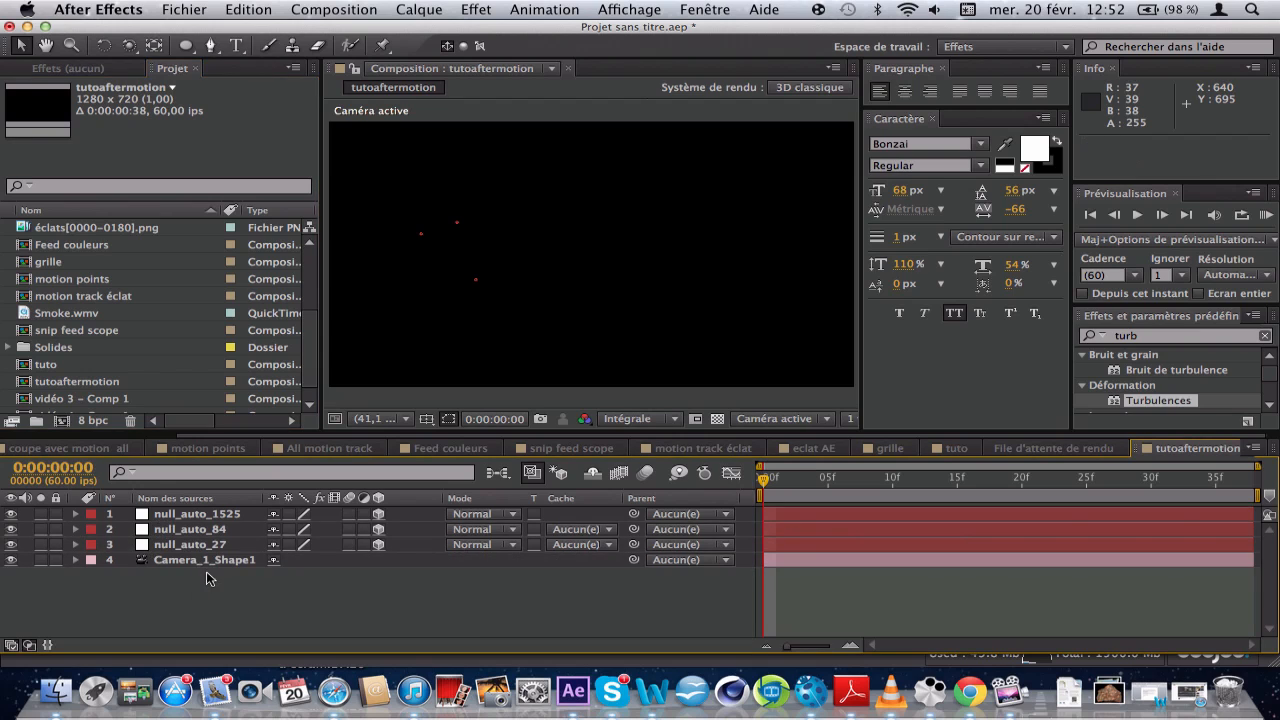
left_click_drag(782, 482, 1225, 498)
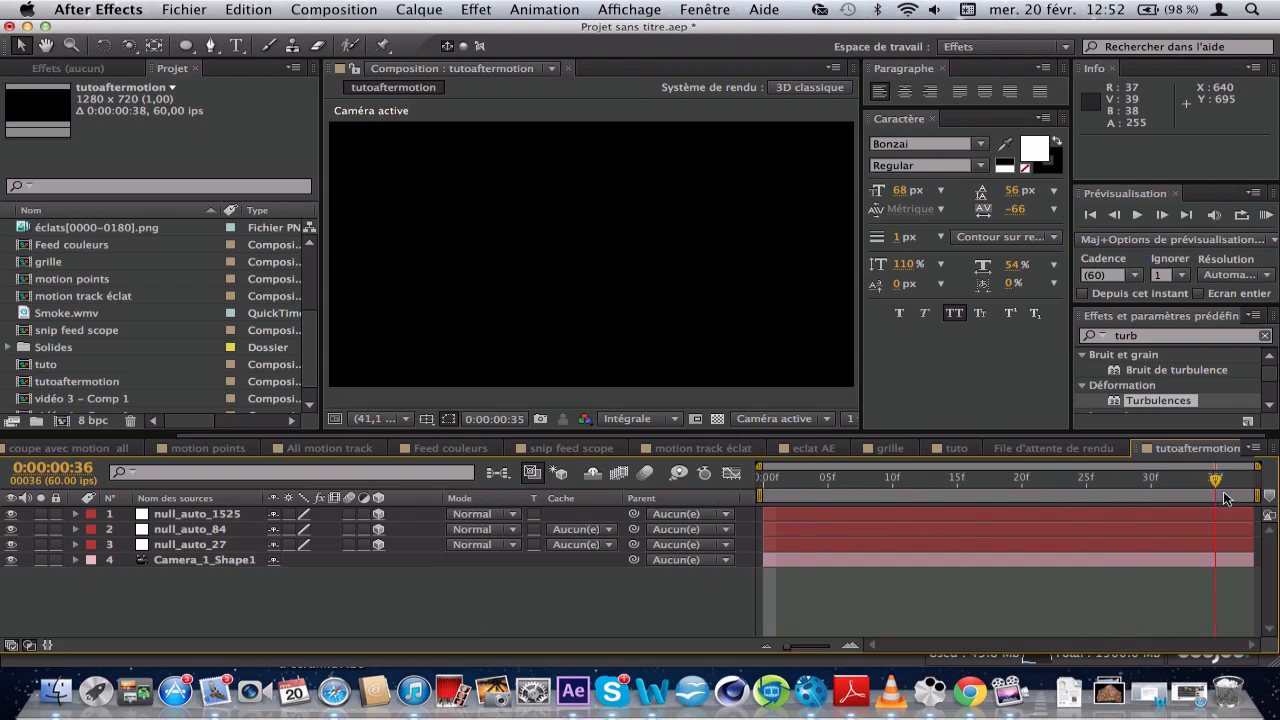
key("space")
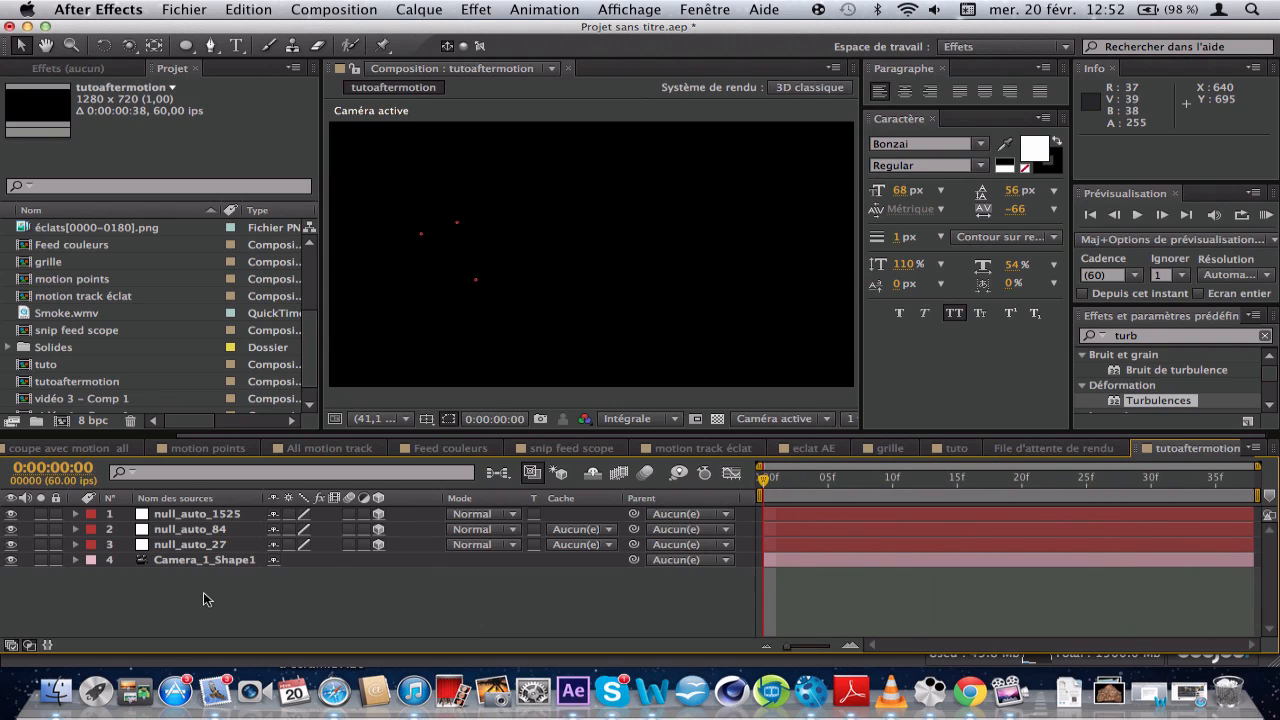
left_click_drag(204, 599, 181, 517)
key("super+c")
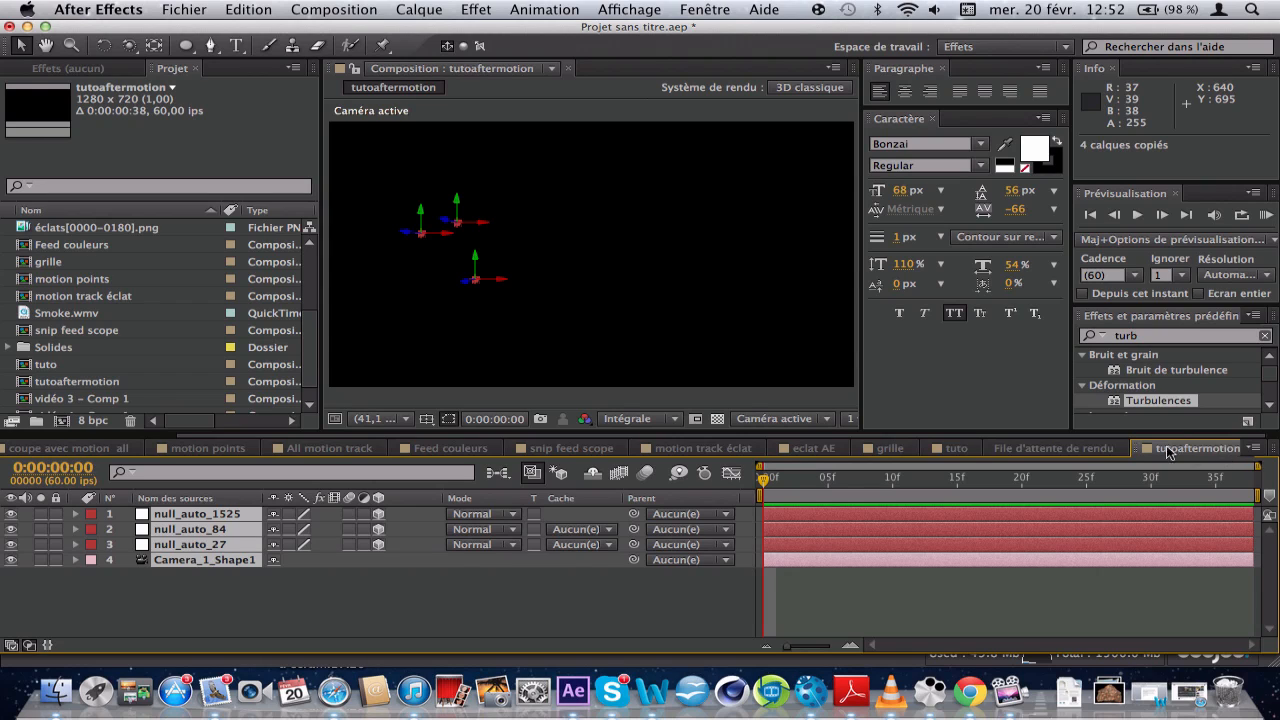
- In the tuto composition, delete the old camera, null, text, spectre and music layers, keeping only the gameplay clip
left_click(957, 448)
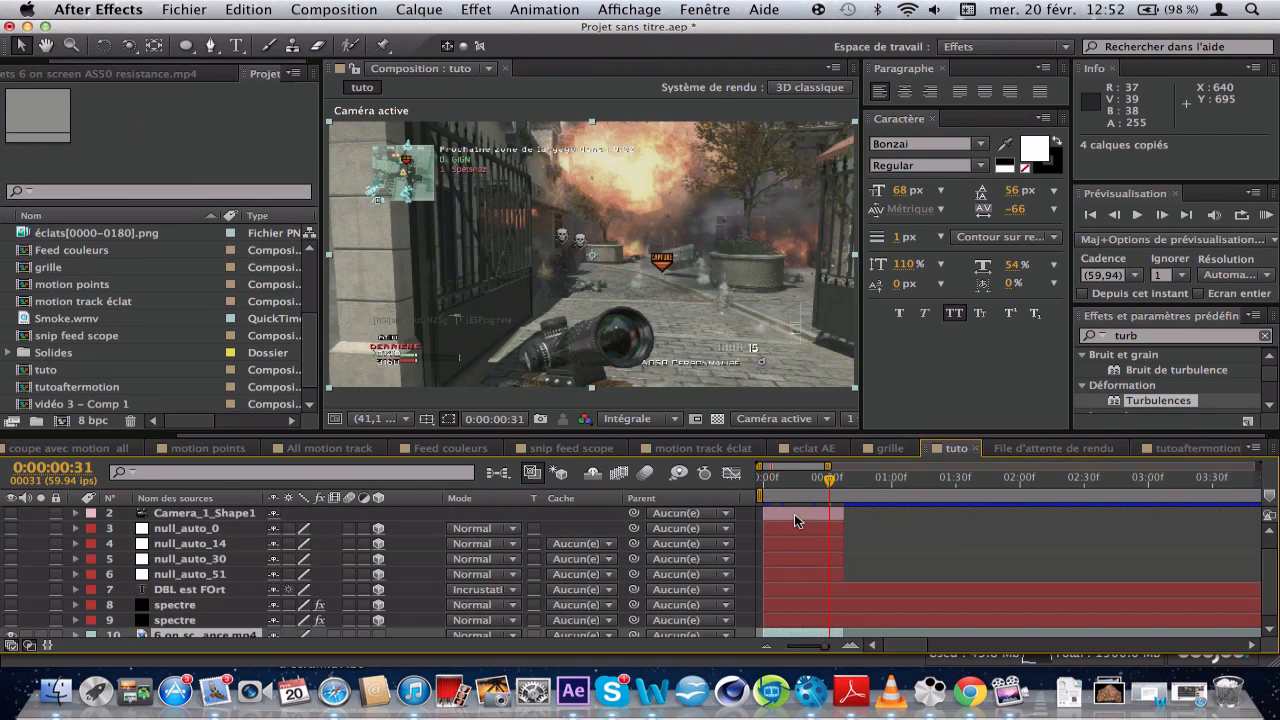
left_click(794, 513)
left_click(786, 622, "shift")
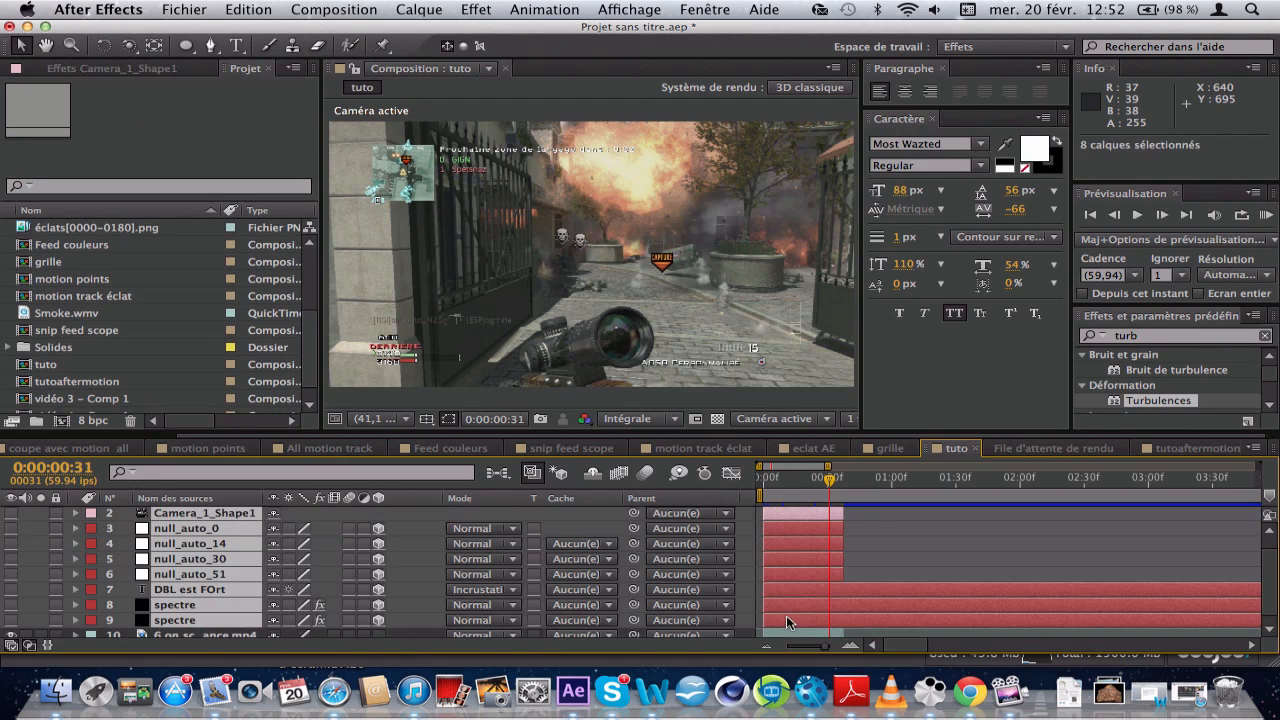
key("Delete")
double_click(855, 515)
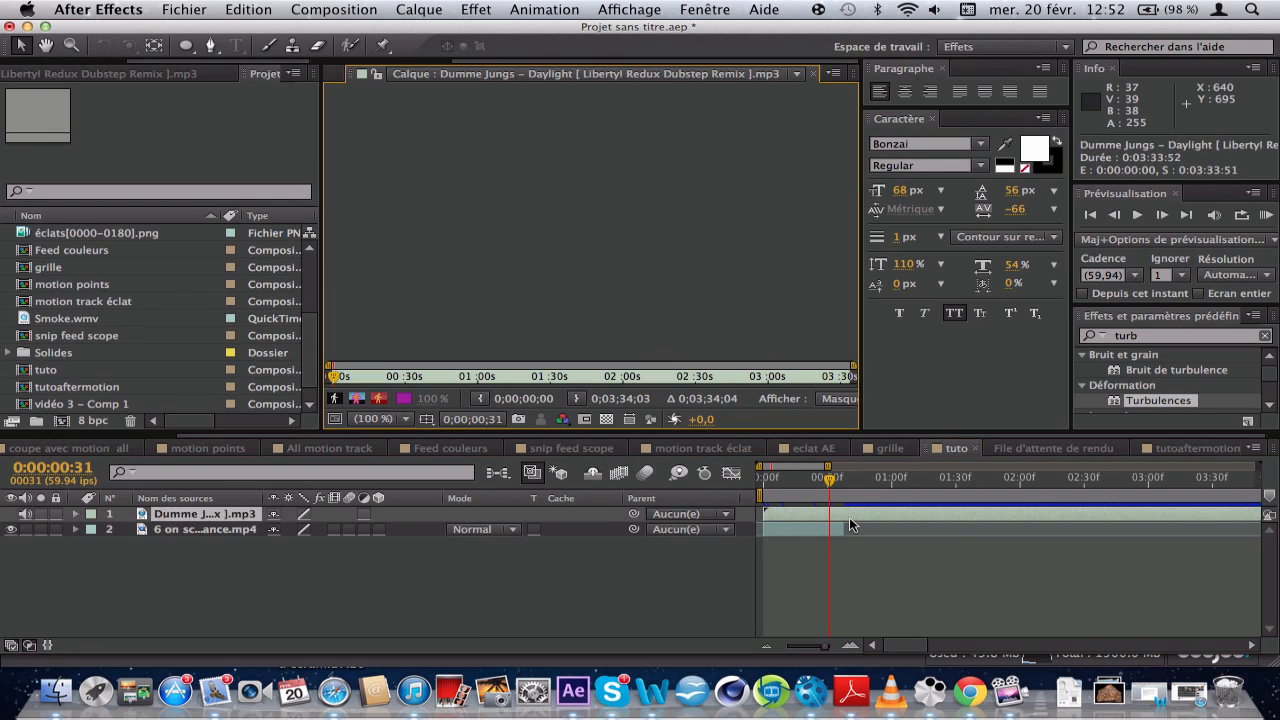
left_click(813, 73)
left_click(795, 514)
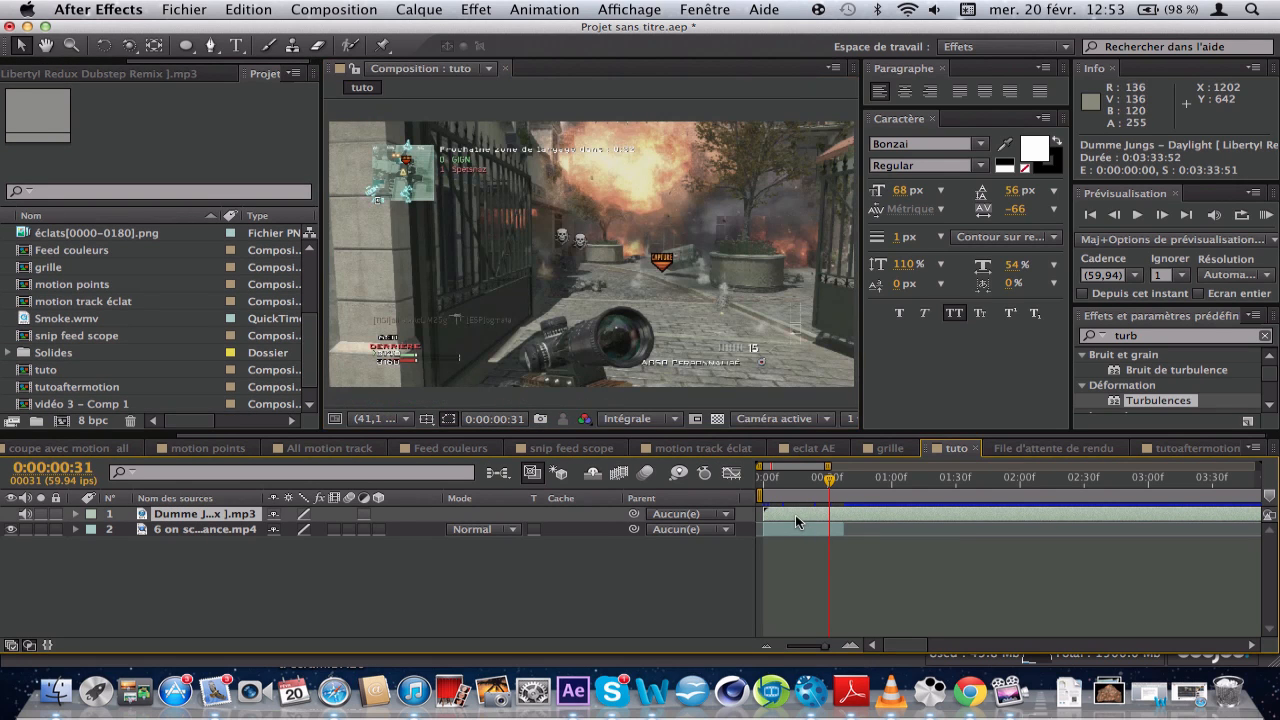
key("Delete")
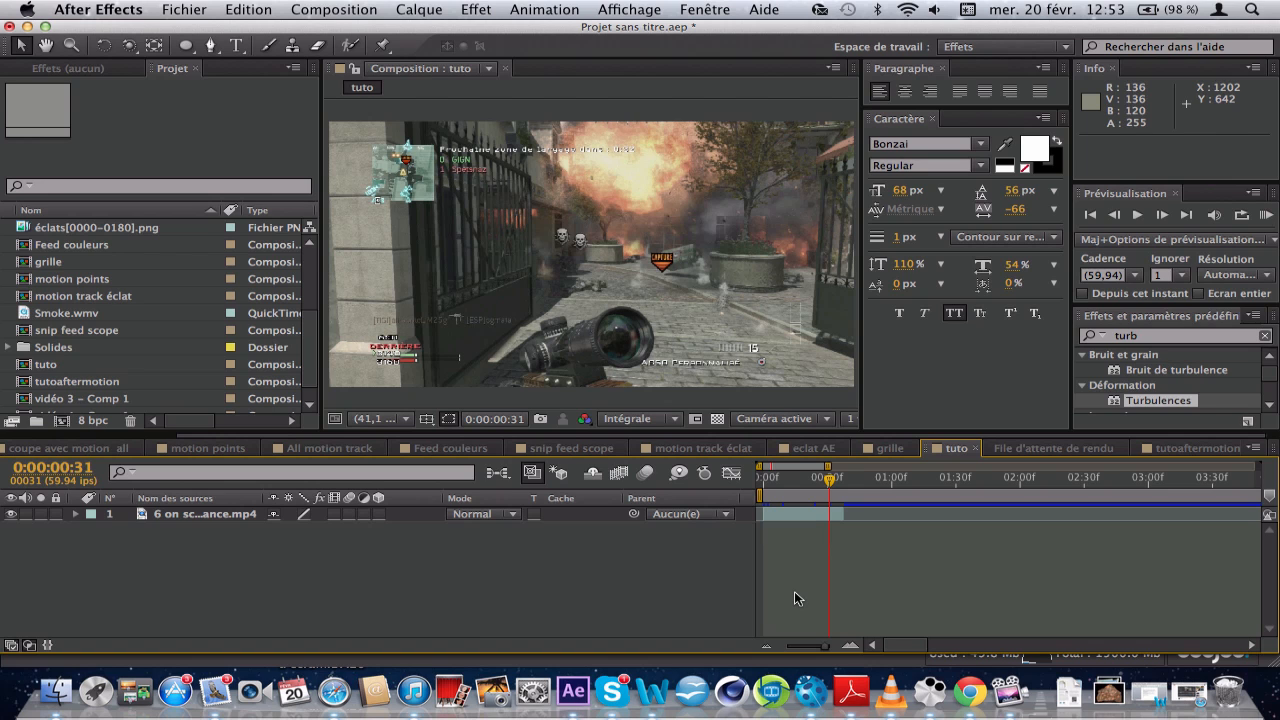
- Paste the copied nulls and camera above the gameplay clip in tuto and scrub through to check the tracking
key("super+v")
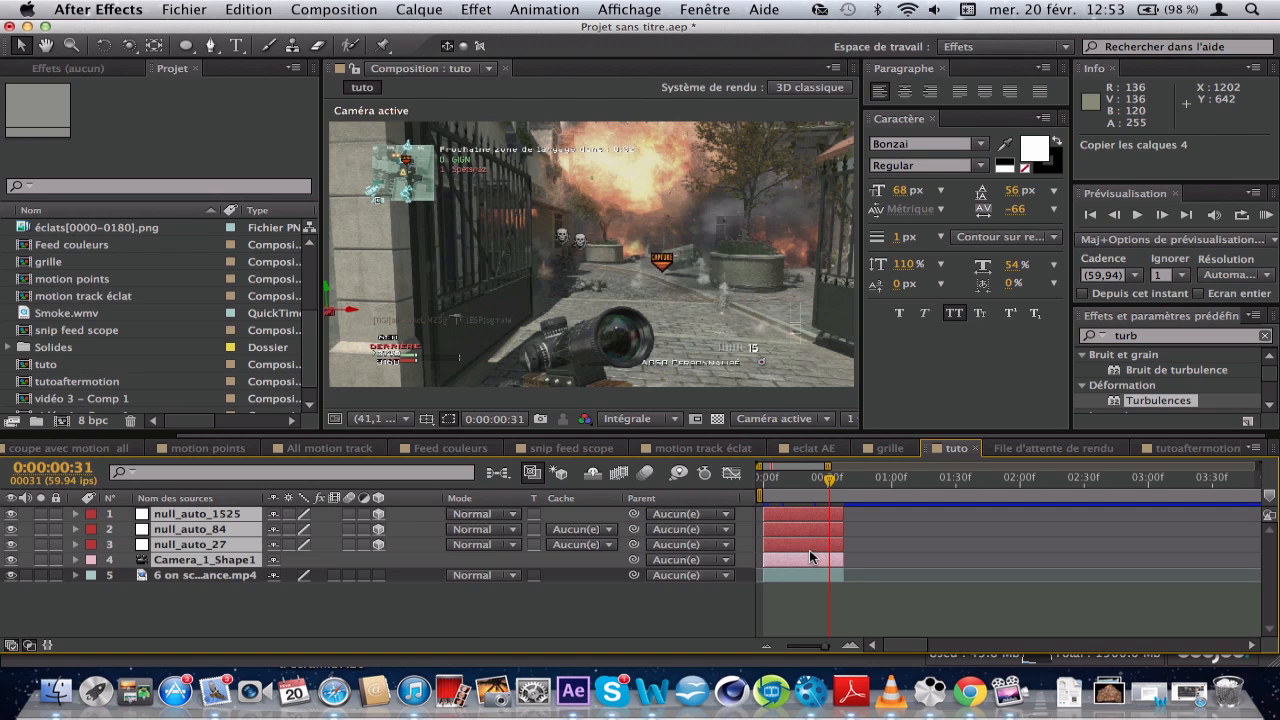
left_click(778, 486)
left_click_drag(778, 486, 811, 497)
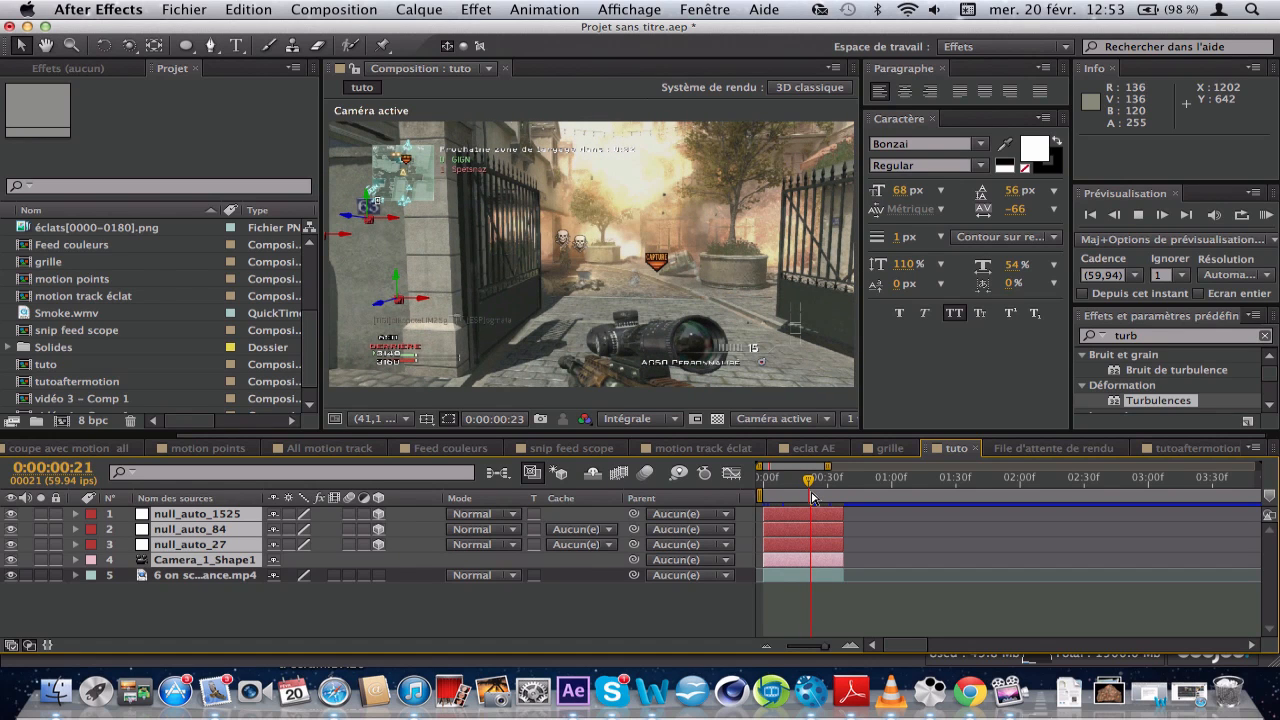
left_click(675, 597)
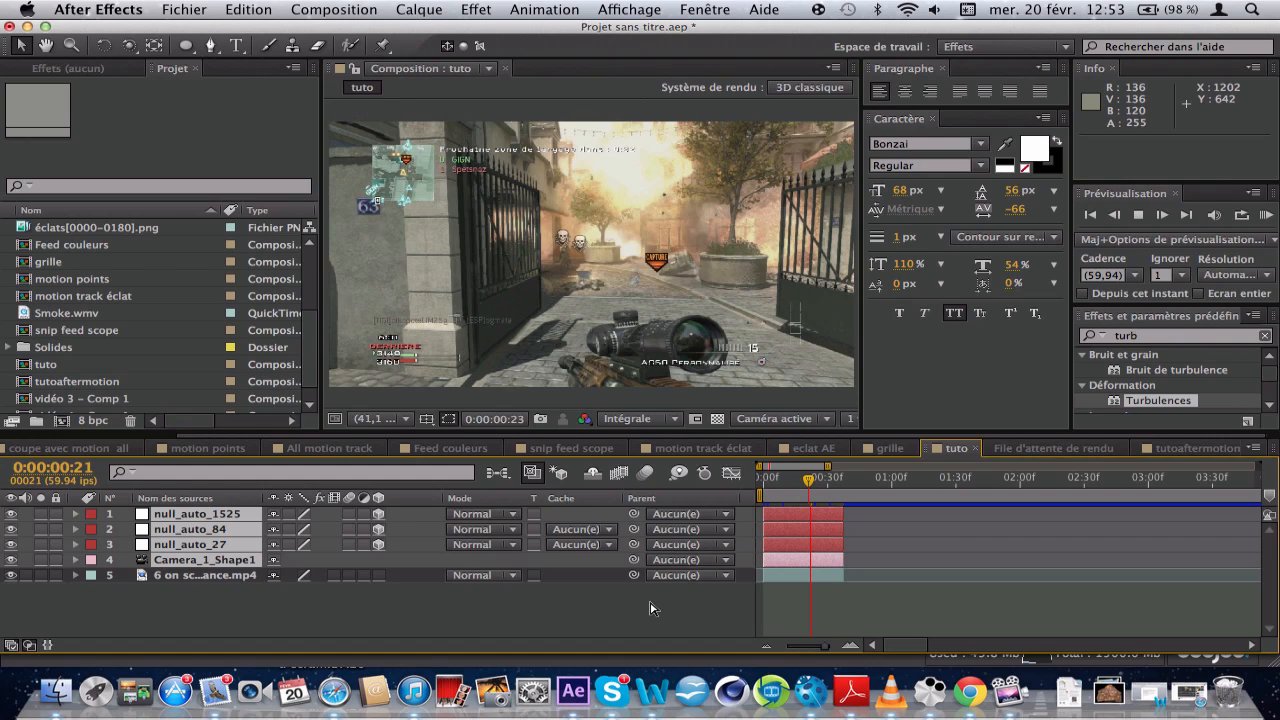
key("space")
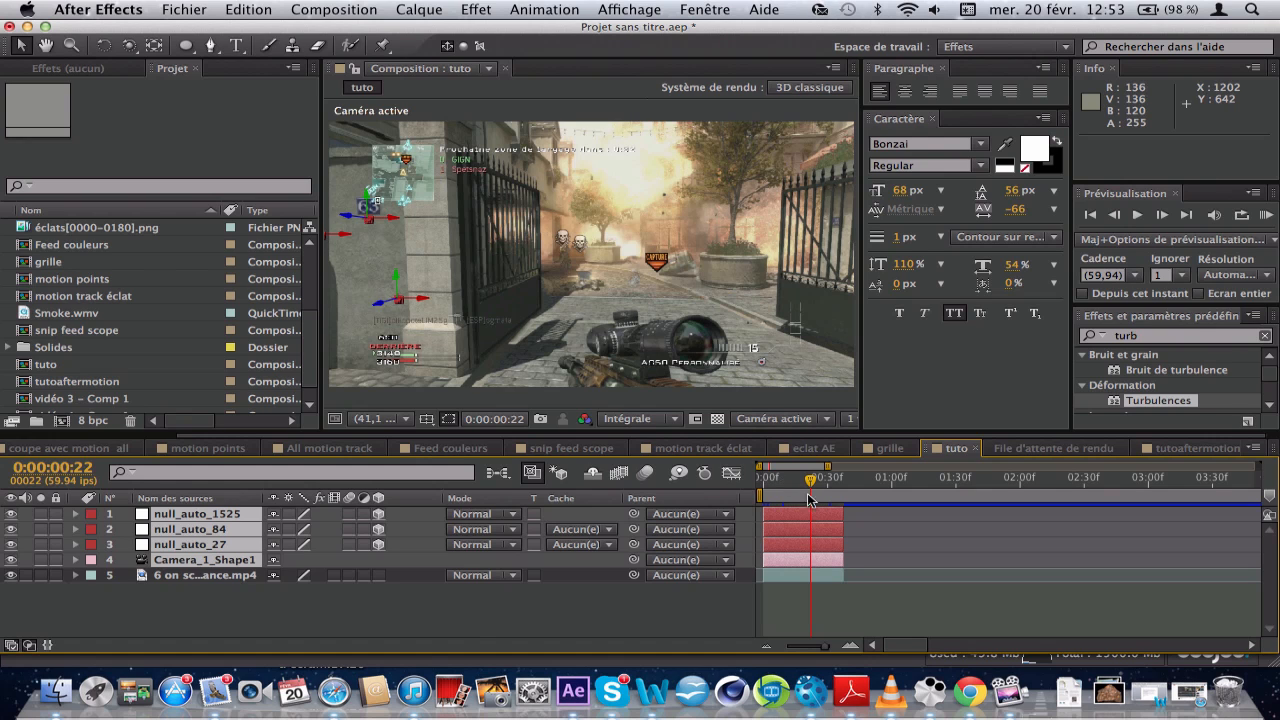
left_click_drag(812, 486, 779, 482)
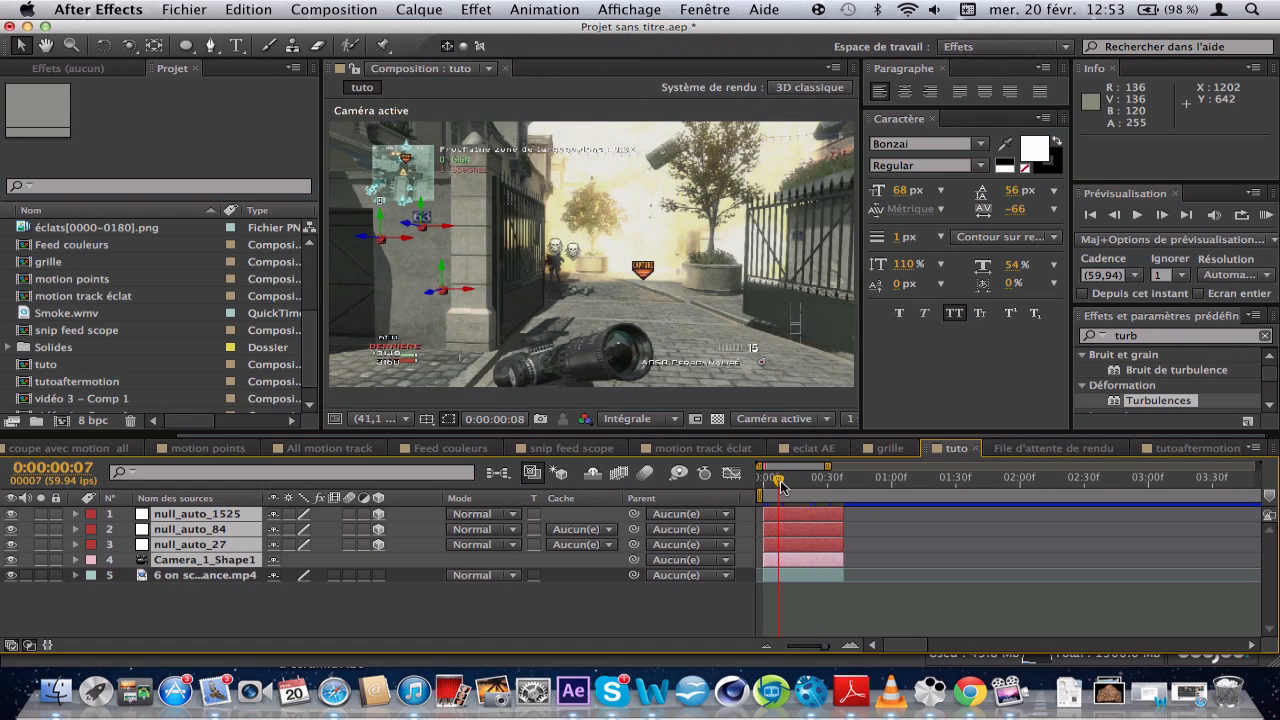
left_click(432, 9)
mouse_move(433, 31)
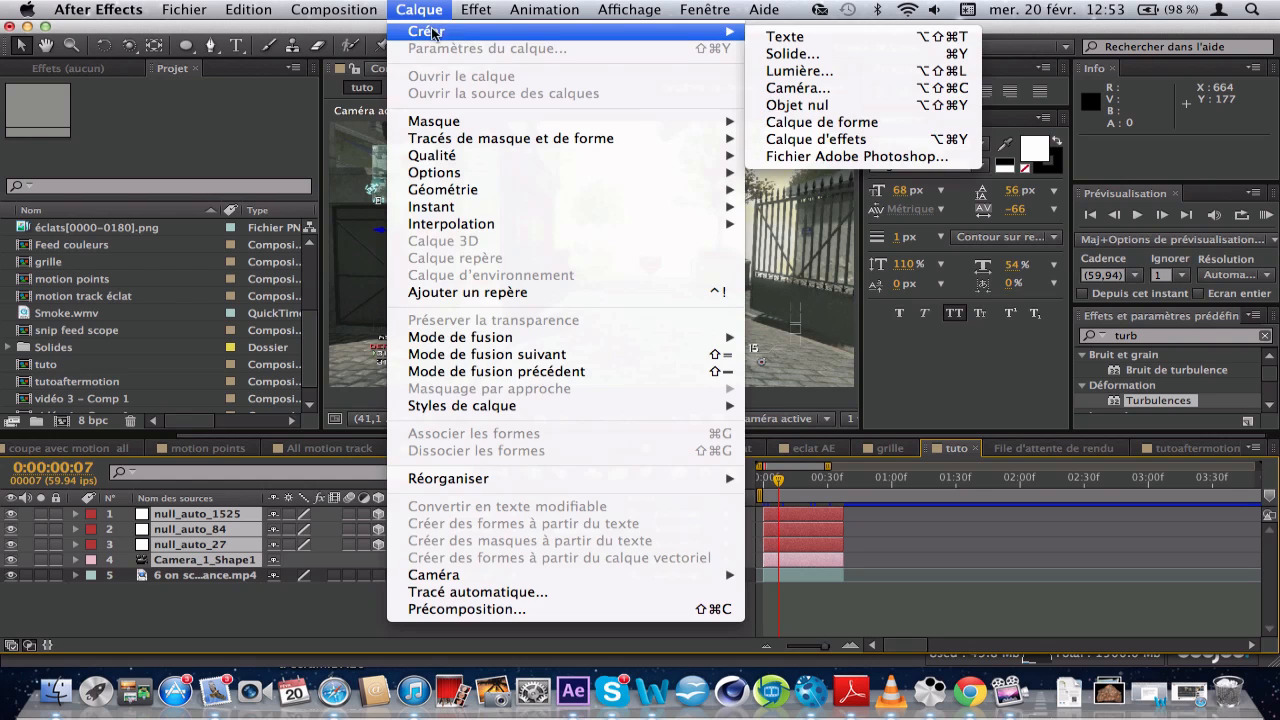
left_click(784, 53)
left_click(412, 461)
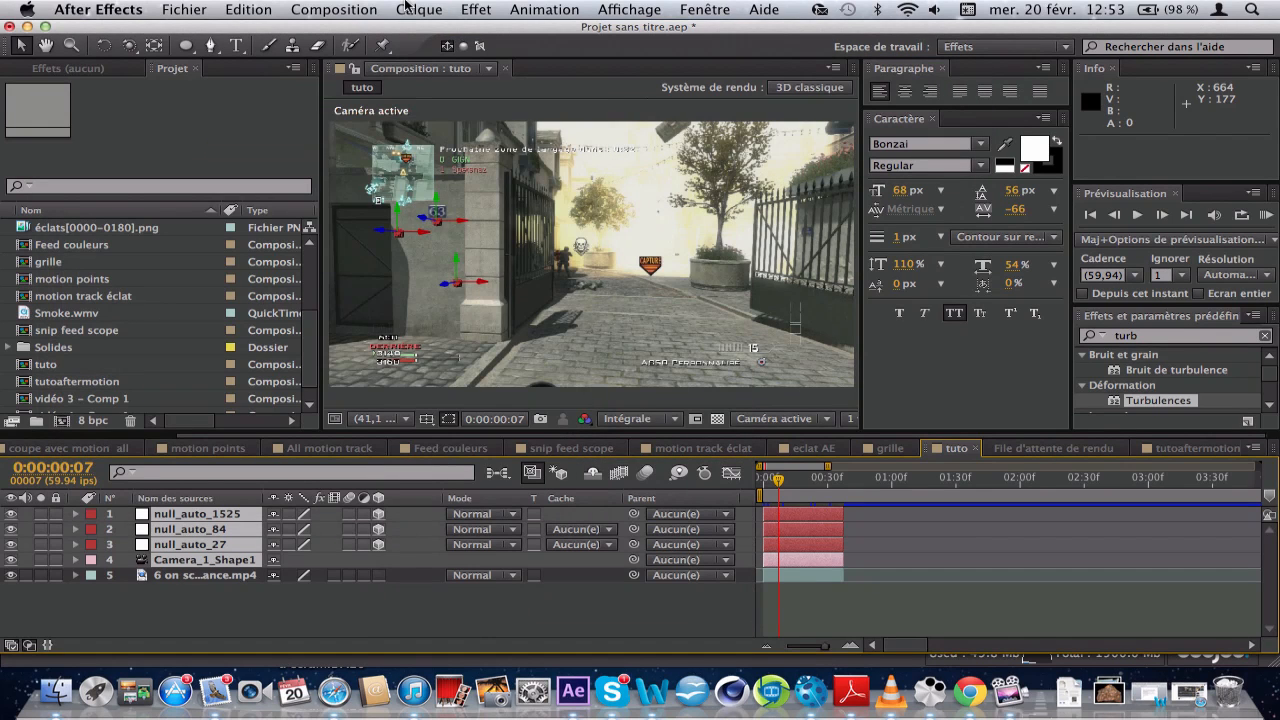
- Create a text layer in the tuto composition reading "DBL est fort"
left_click(420, 12)
mouse_move(660, 36)
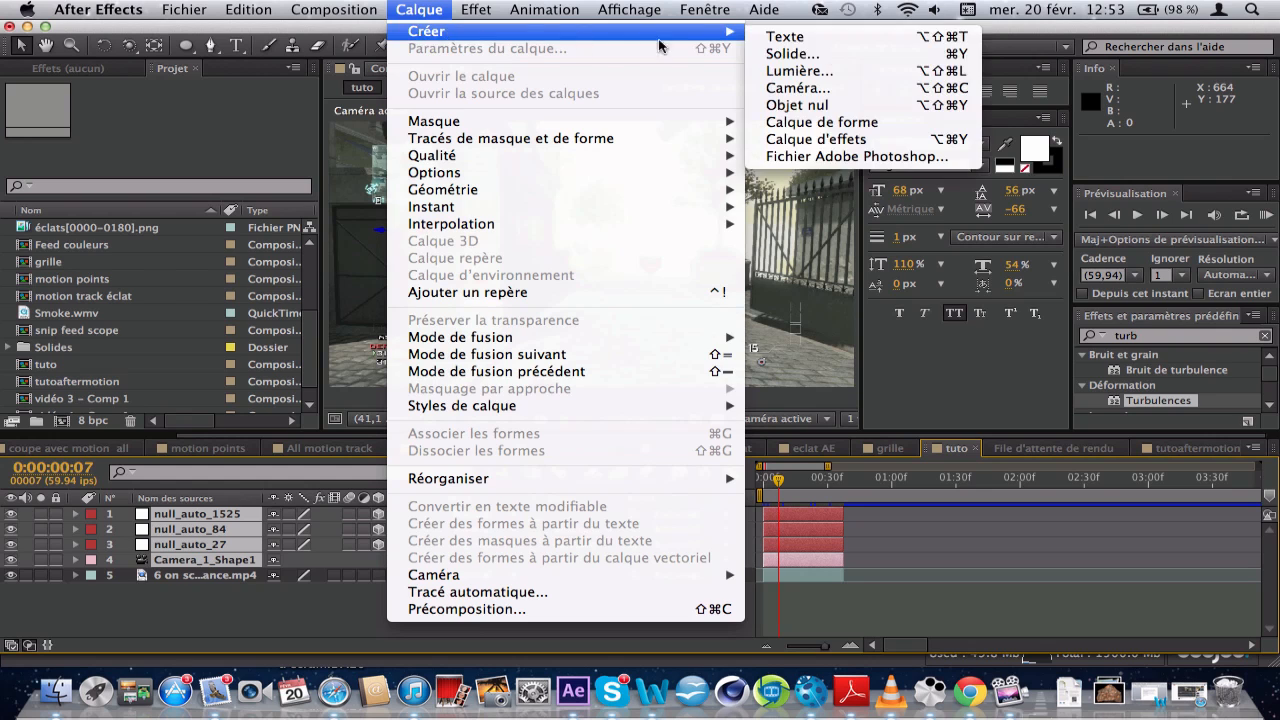
left_click(894, 38)
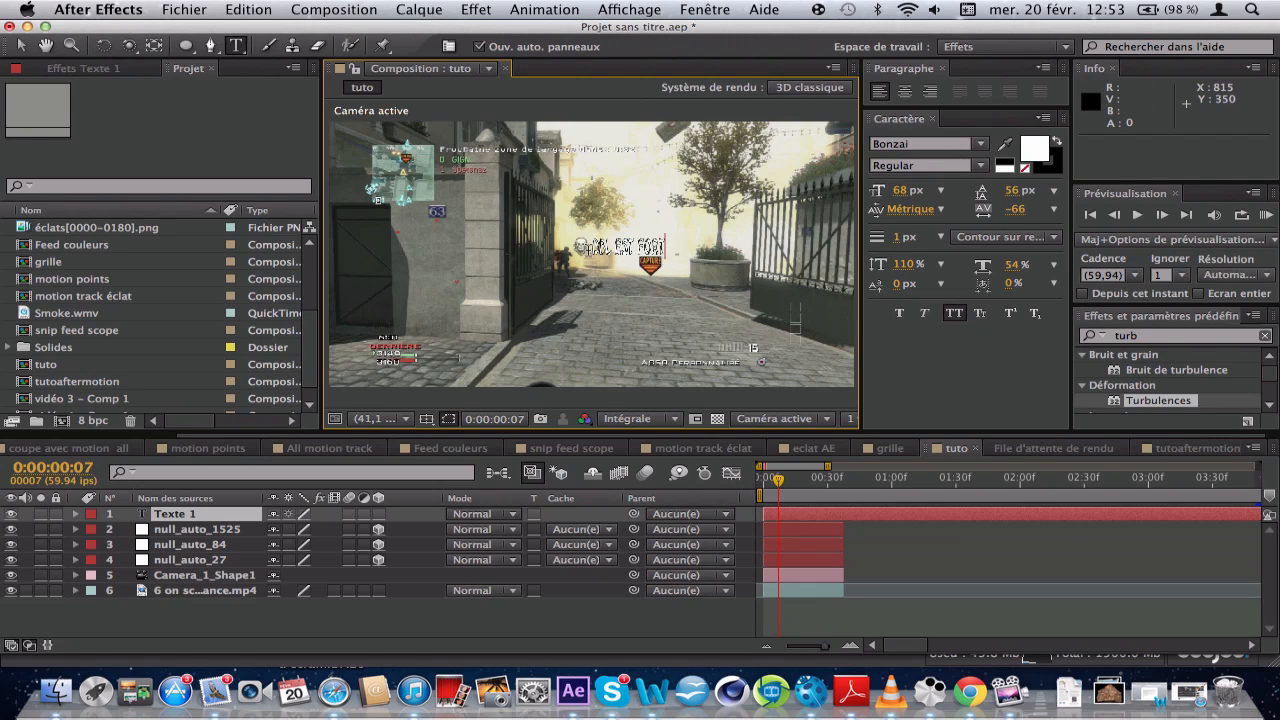
- Try the graffonti.3d.drop and graffonti fonts on the whole text, and settle on graffonti.gradient.fill
double_click(567, 248)
left_click(983, 144)
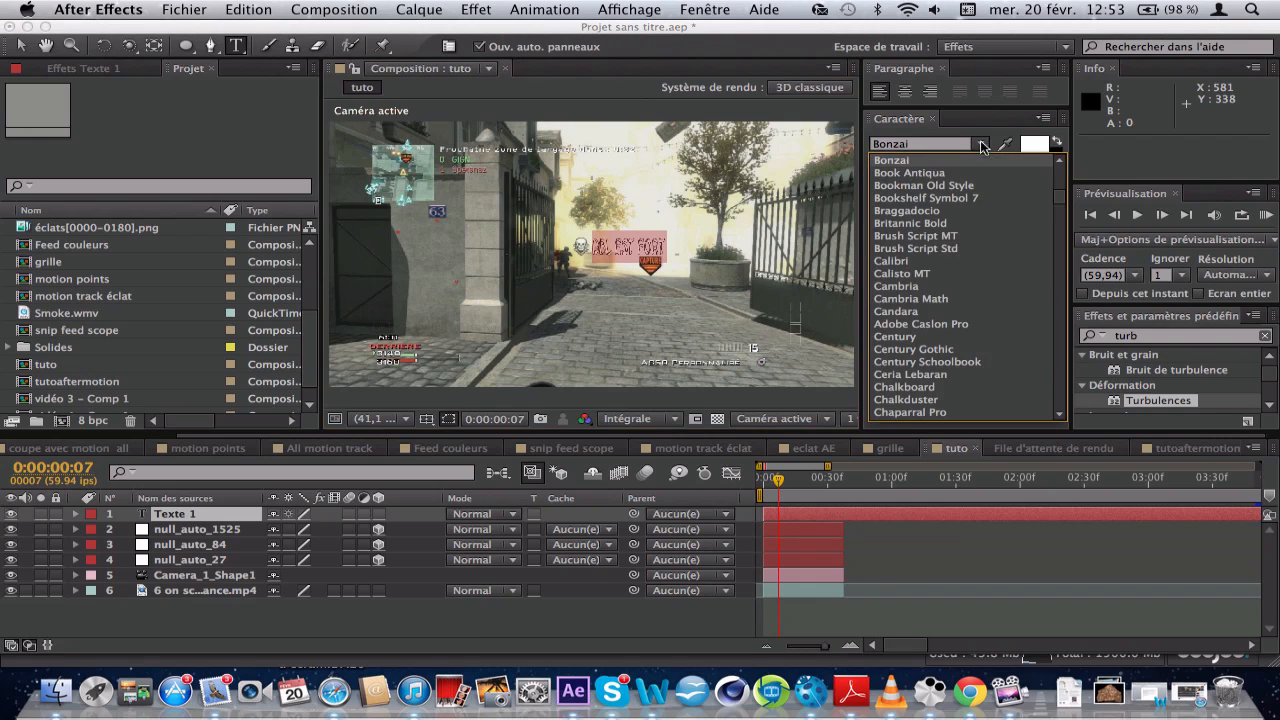
left_click_drag(1062, 200, 1071, 224)
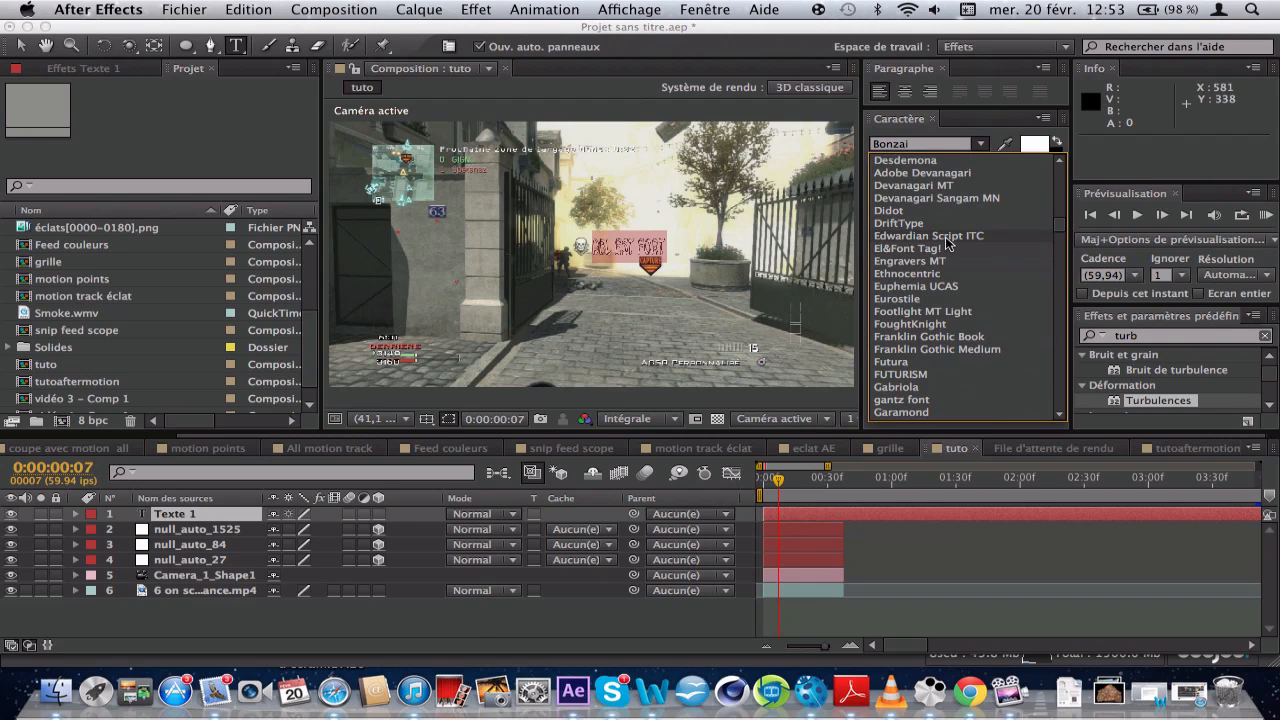
scroll(947, 243, "up", 3)
scroll(947, 243, "down", 10)
scroll(947, 243, "up", 5)
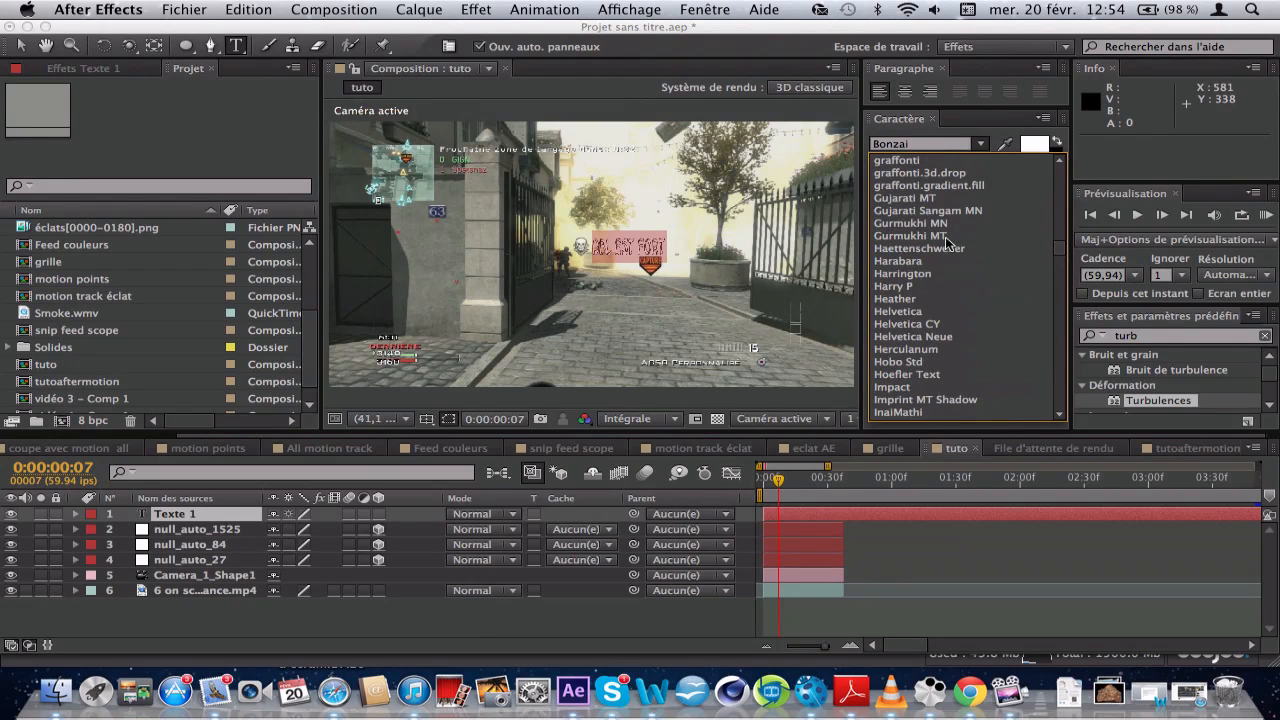
left_click(945, 174)
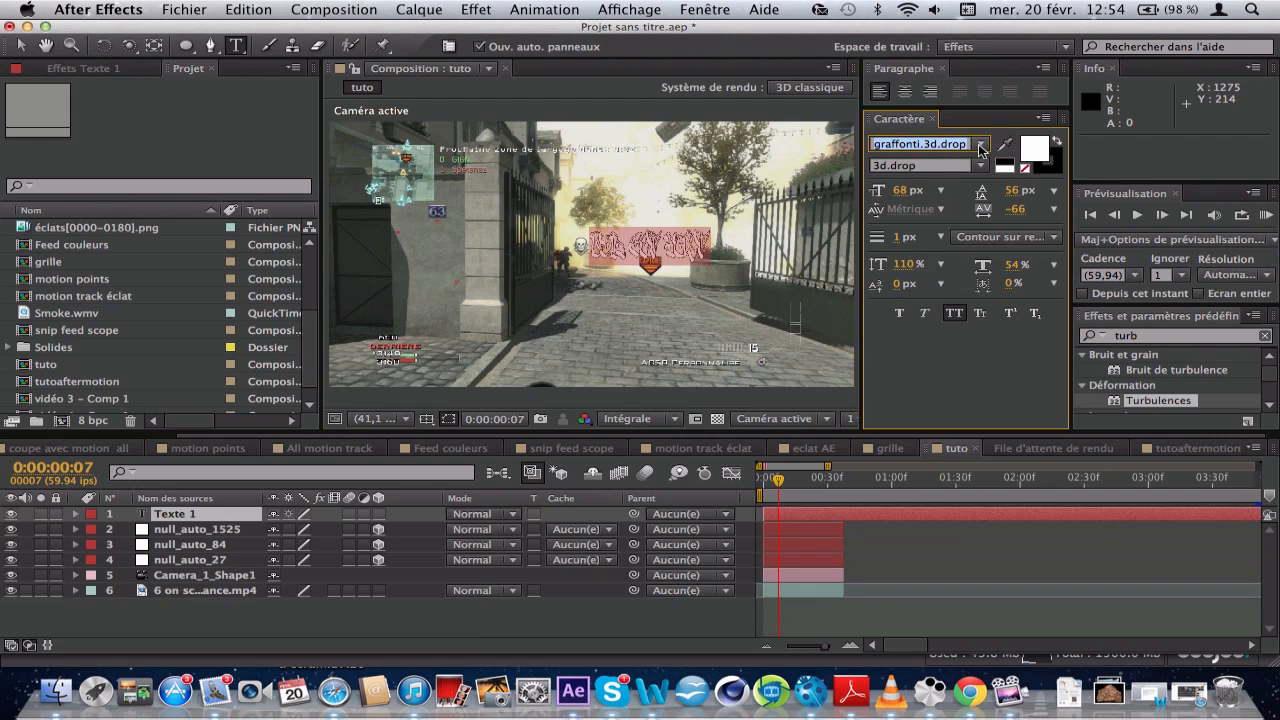
left_click(981, 148)
scroll(945, 198, "up", 3)
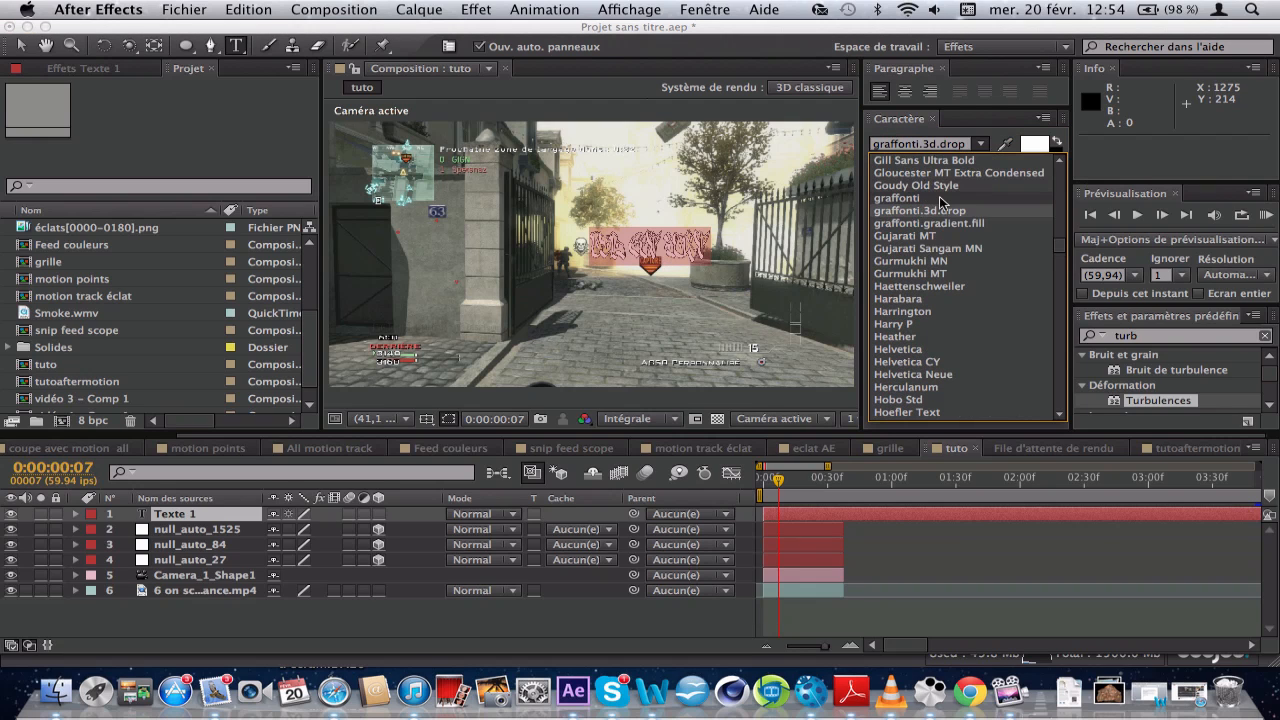
left_click(940, 199)
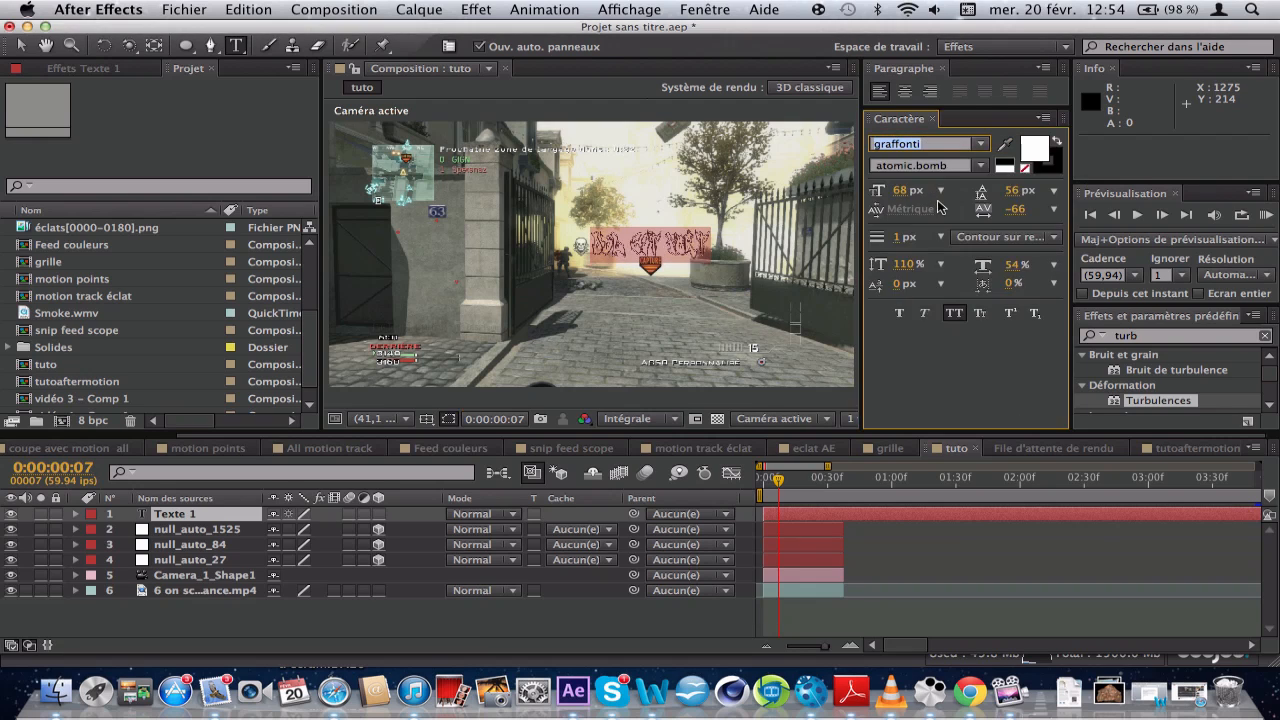
left_click(977, 149)
scroll(955, 210, "up", 1)
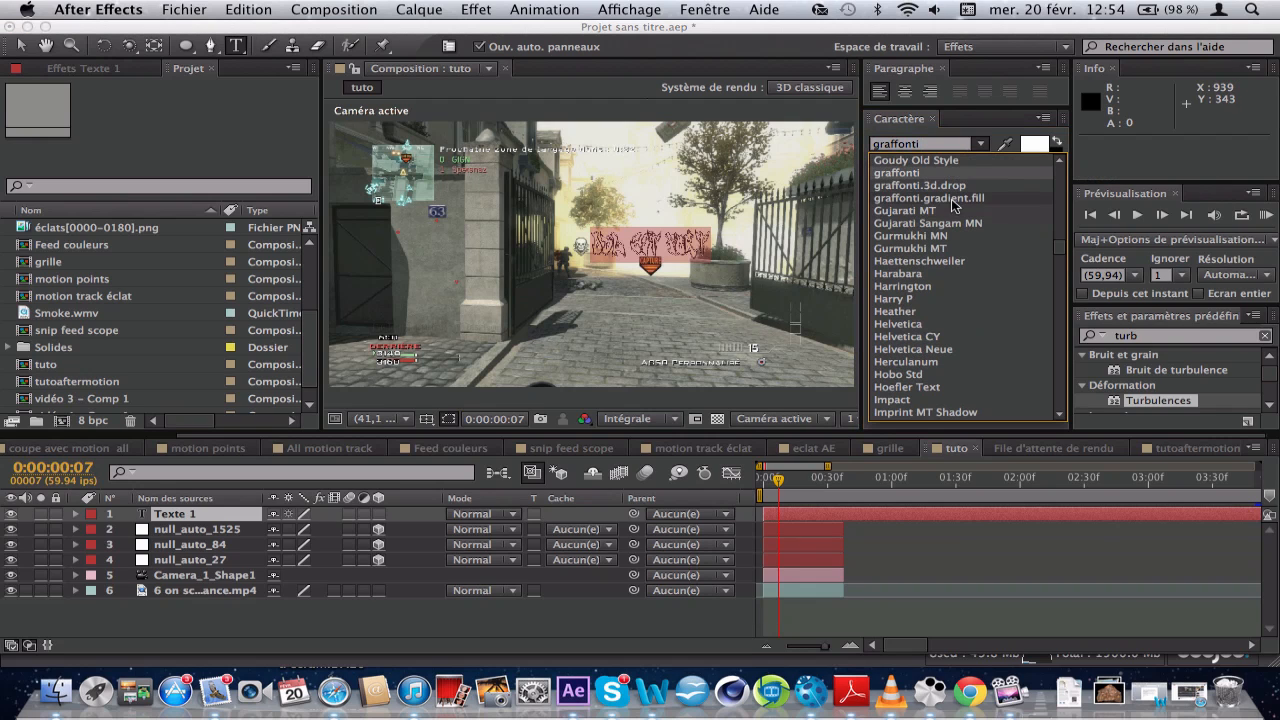
left_click(953, 199)
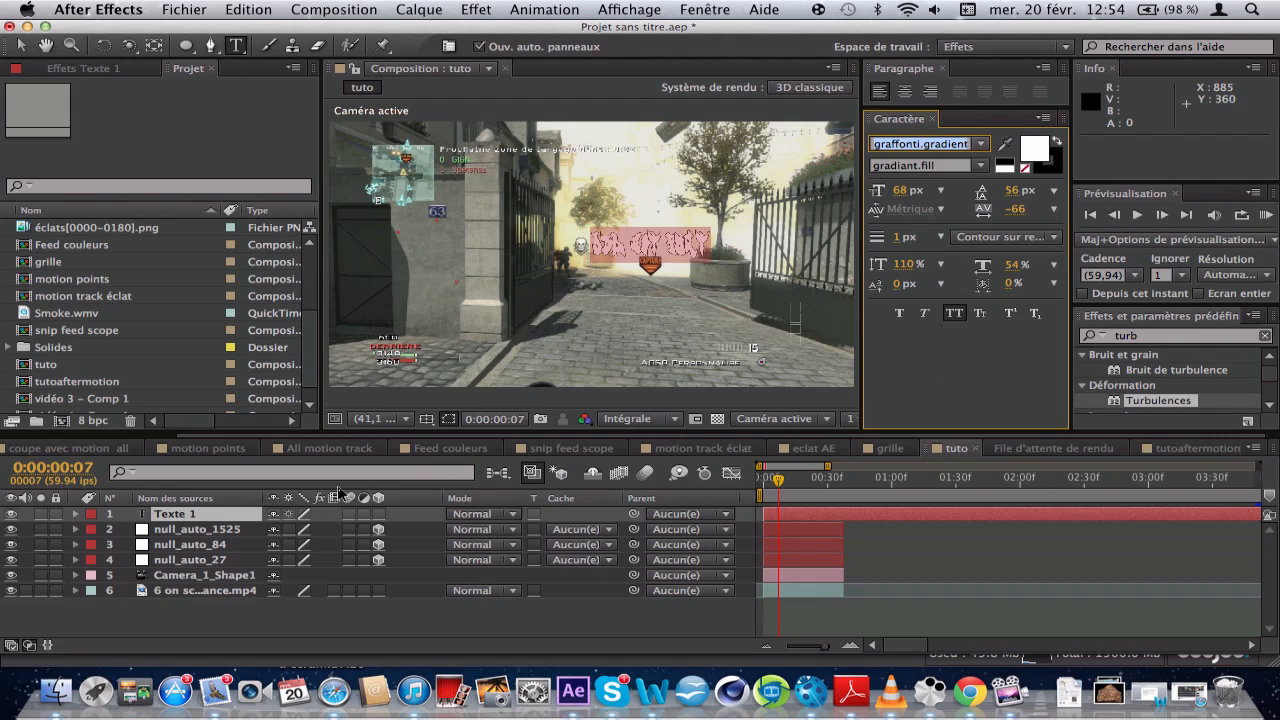
left_click(216, 518)
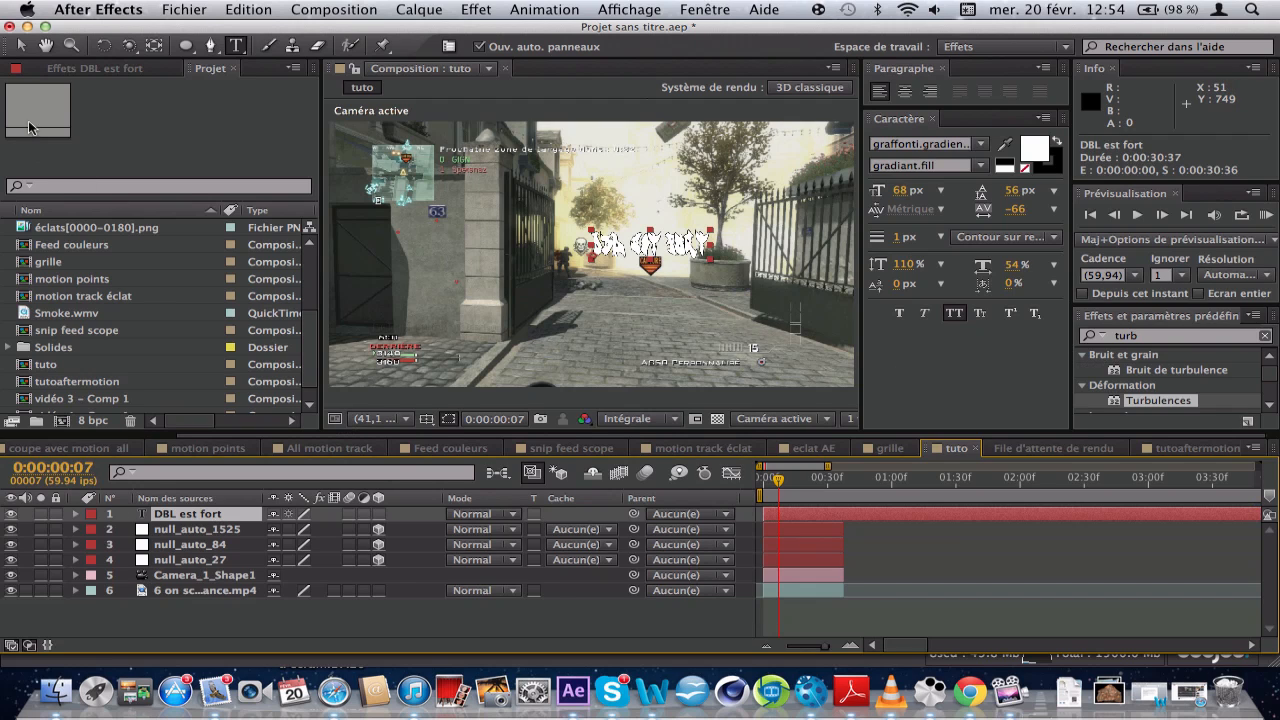
- Make the DBL est fort text a 3D layer and scrub the timeline to check how it follows the camera
key("v")
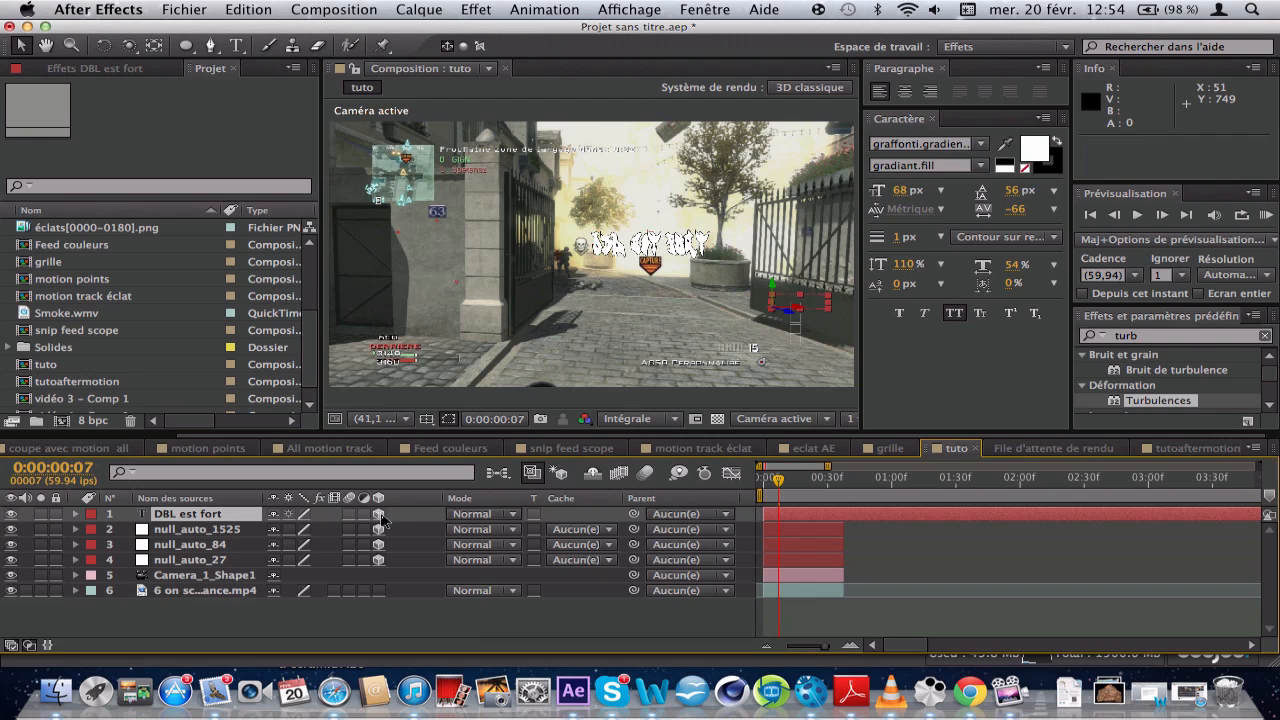
left_click(379, 514)
left_click_drag(815, 484, 782, 484)
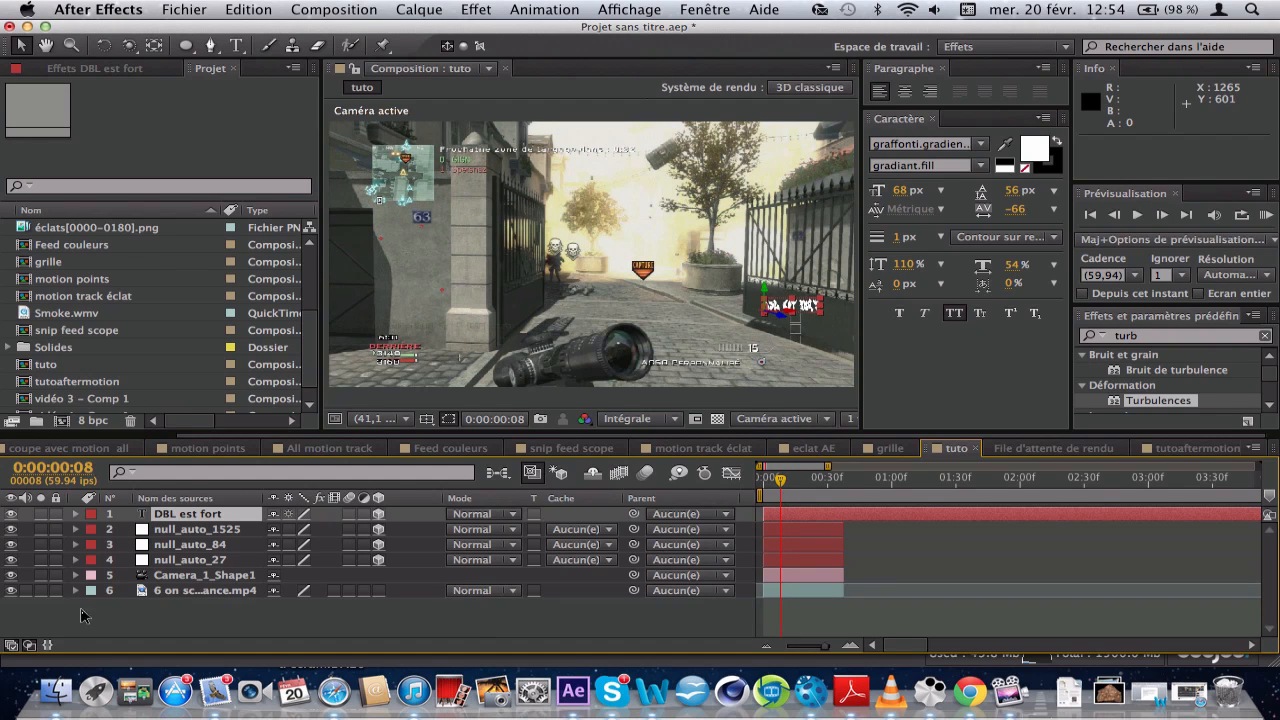
- Copy the position of null_auto_27 and paste it onto the DBL est fort text layer's position
left_click(205, 517)
key("p")
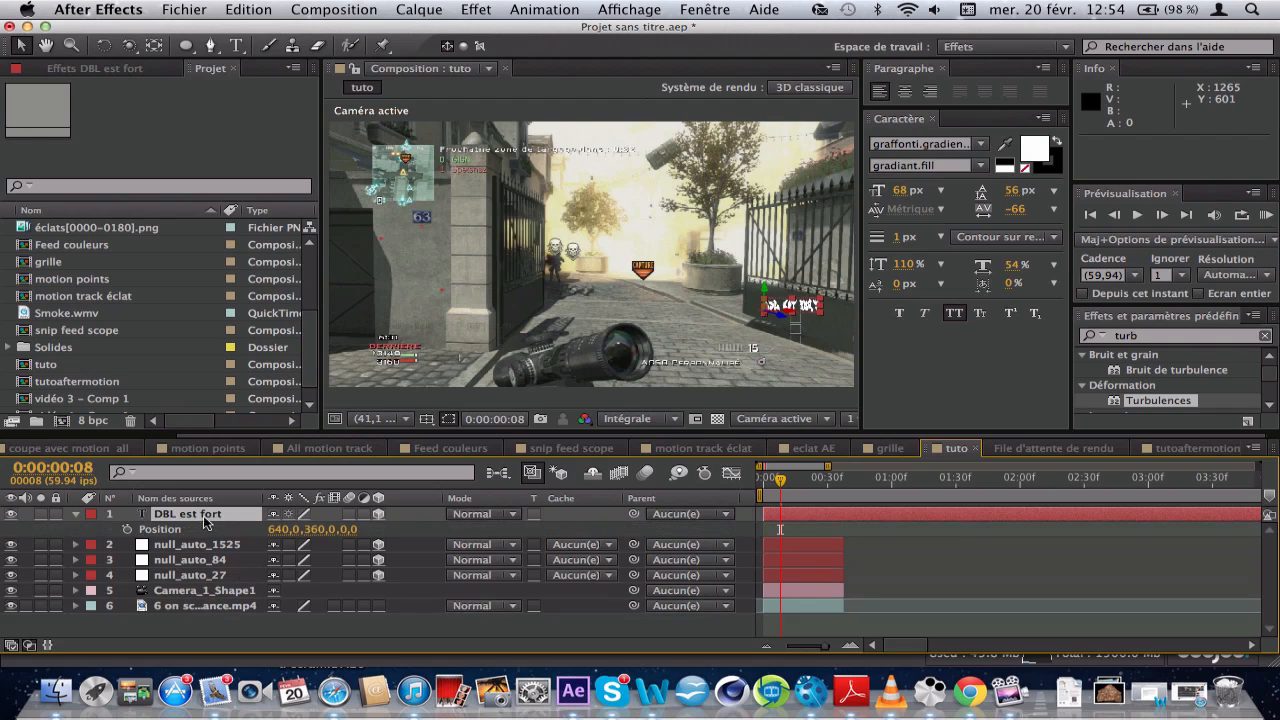
left_click(180, 560)
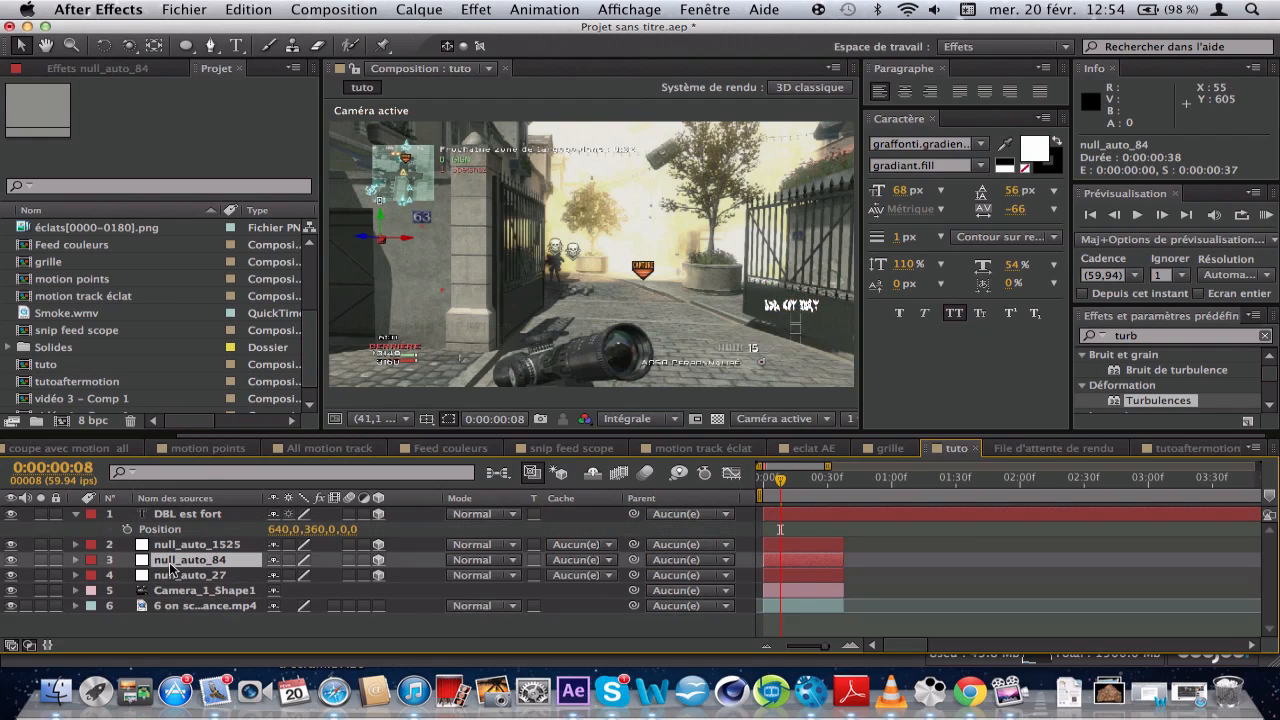
left_click(182, 548)
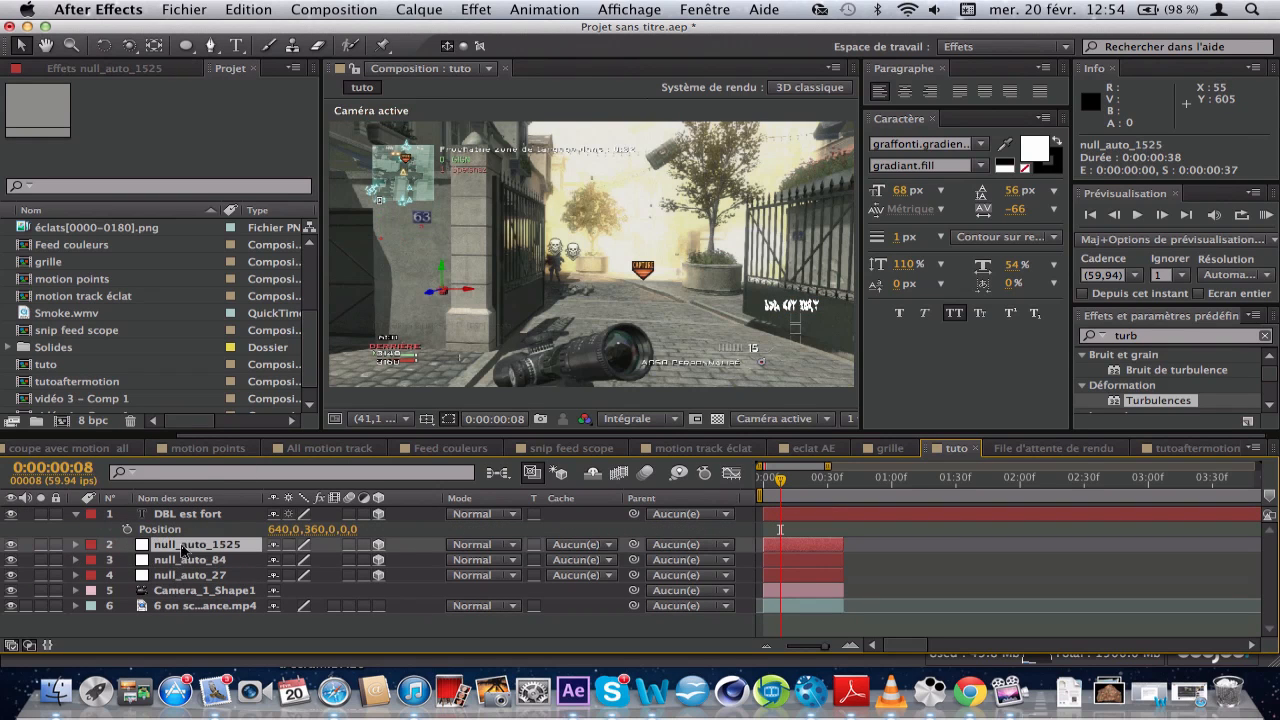
left_click(183, 576)
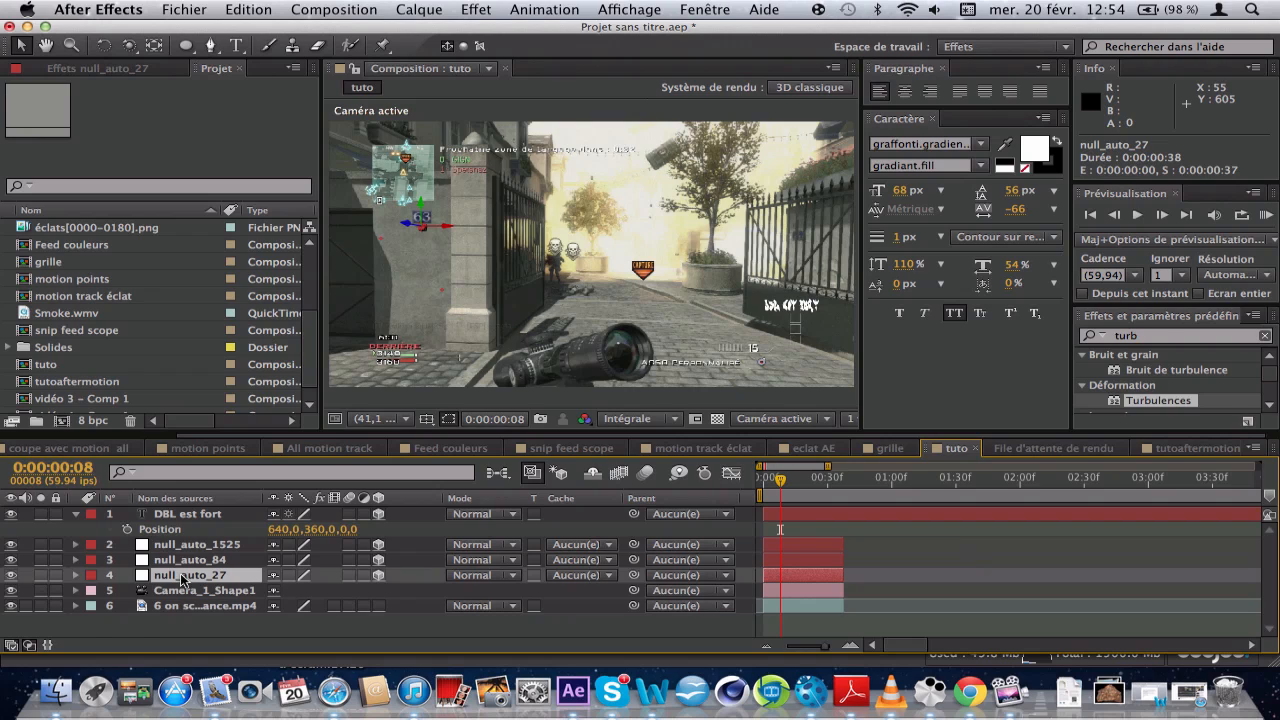
key("p")
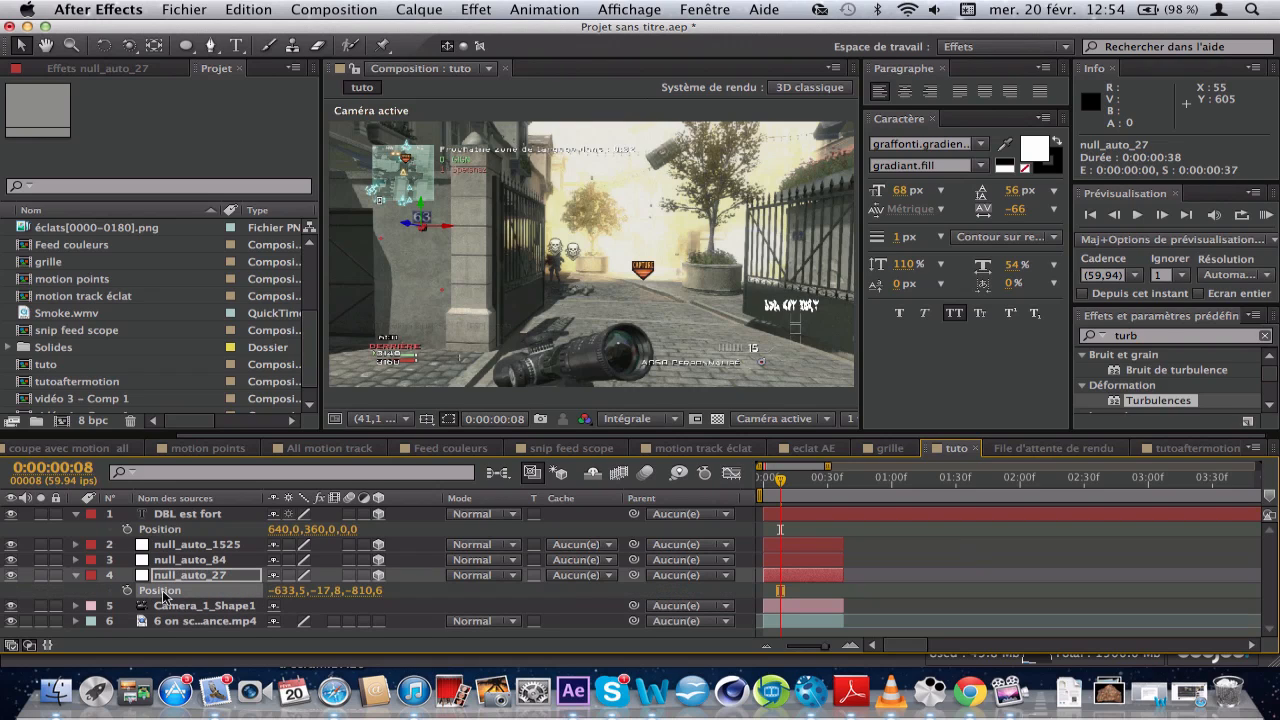
left_click(188, 531)
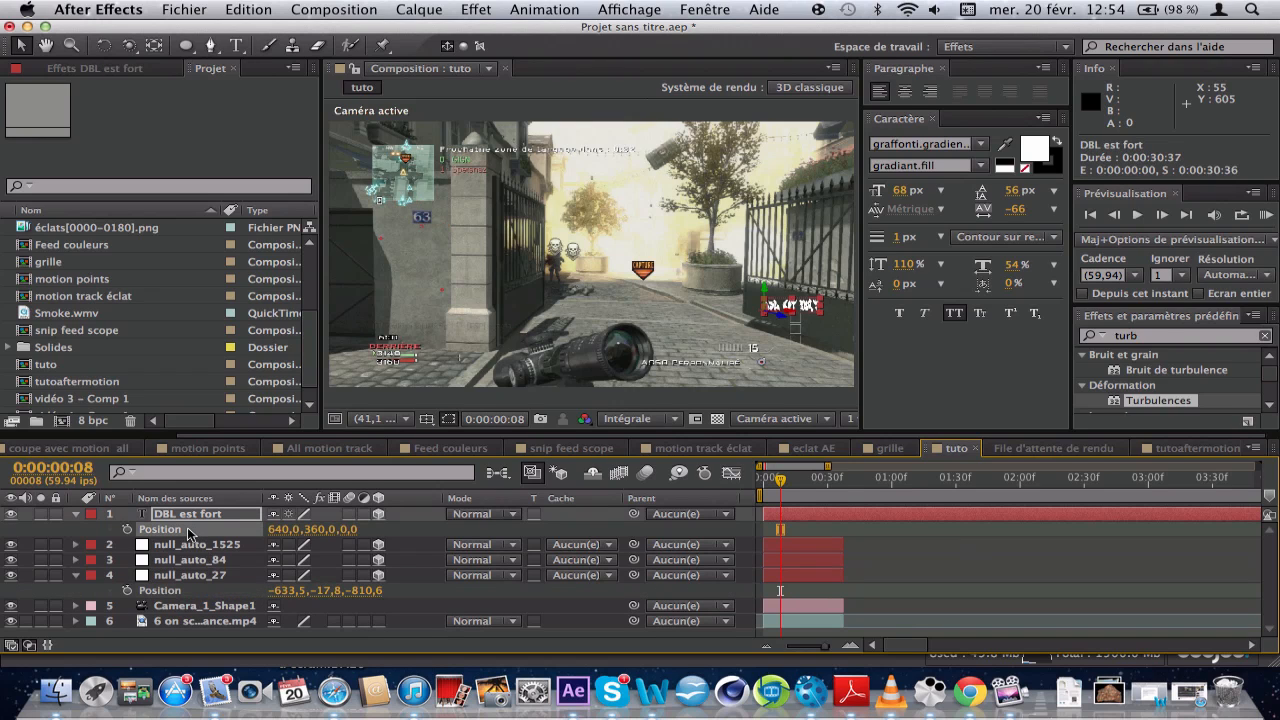
key("super+v")
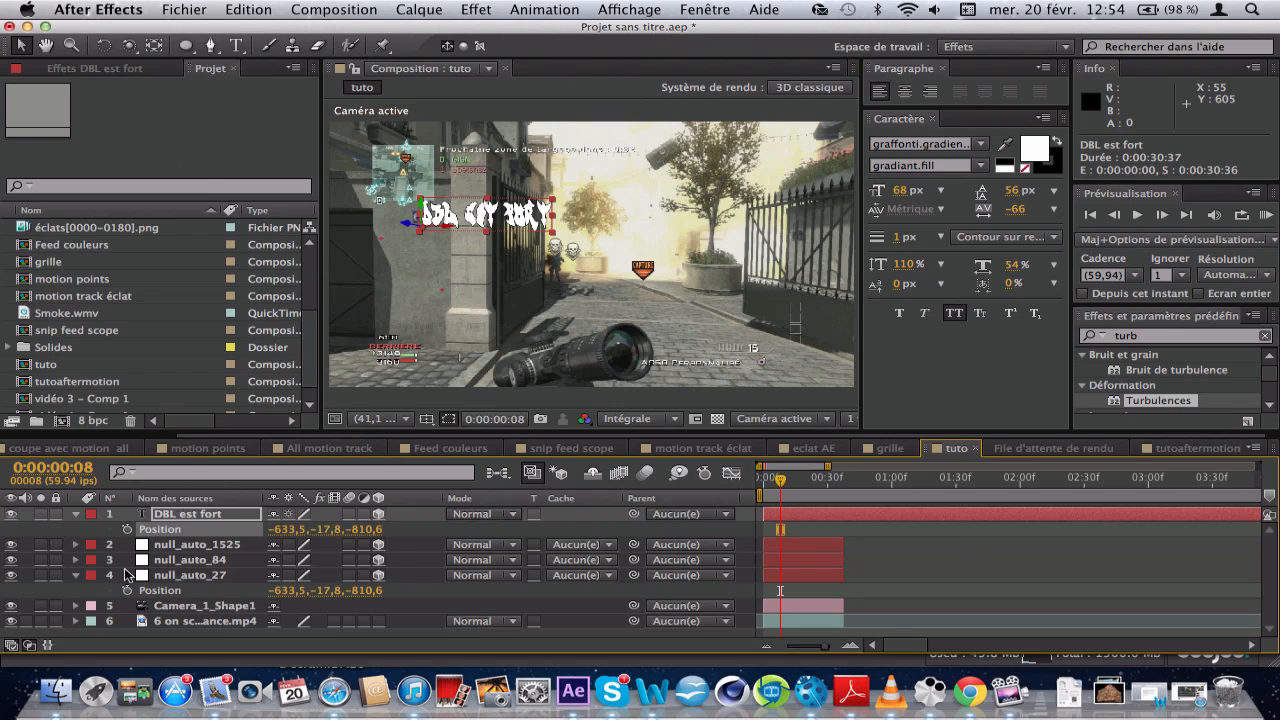
left_click(76, 575)
- Show the DBL est fort layer's scale and rotation properties alongside its position and set its Z rotation to -66°
left_click(188, 516)
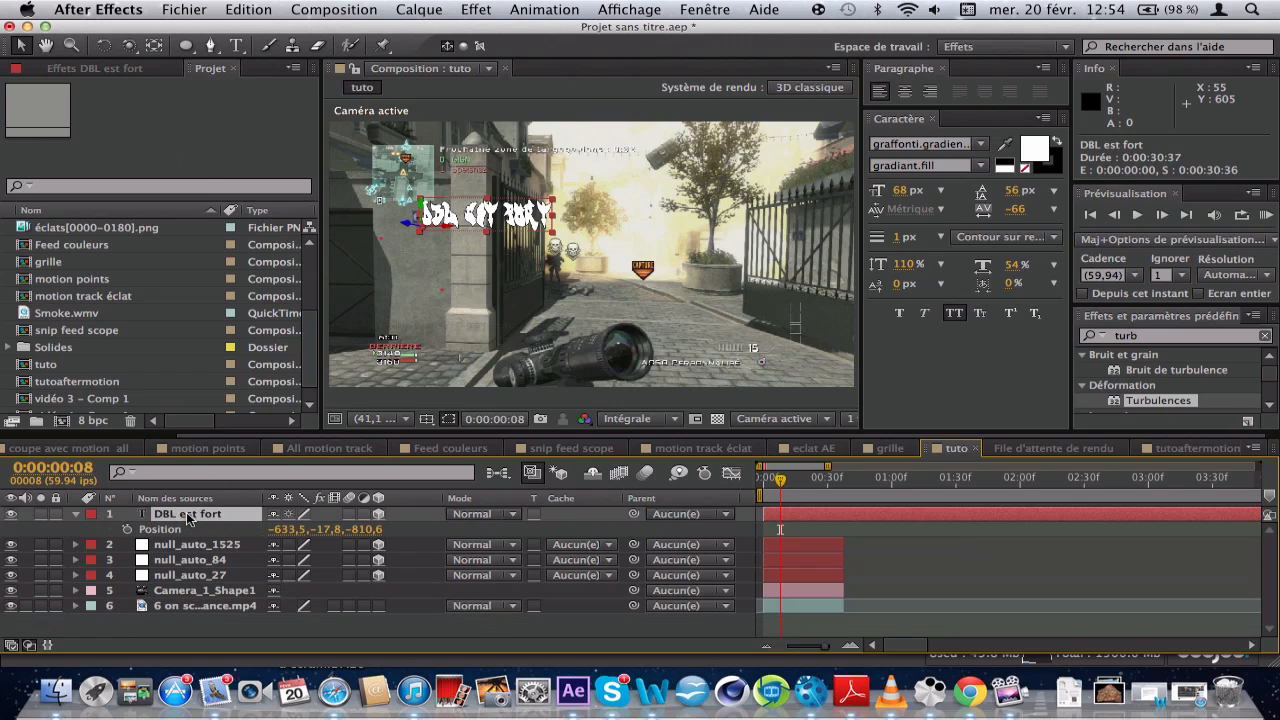
key("shift+r")
key("shift+s")
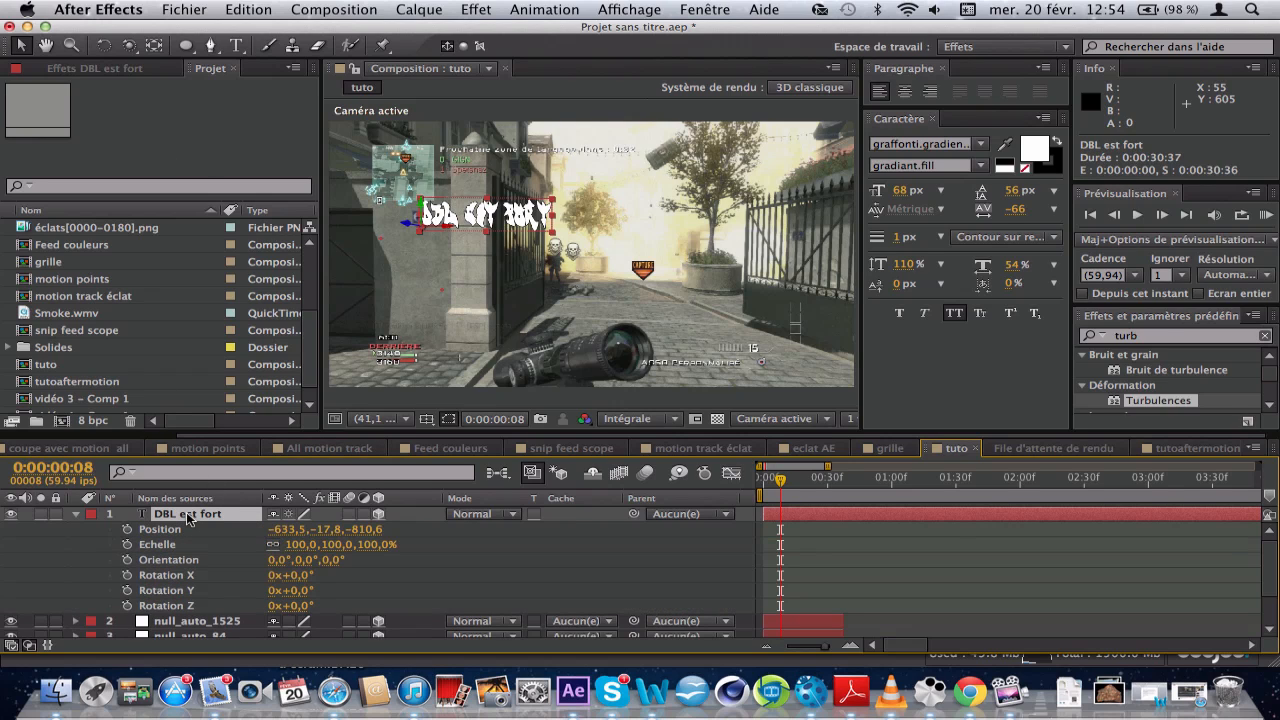
left_click_drag(301, 576, 229, 606)
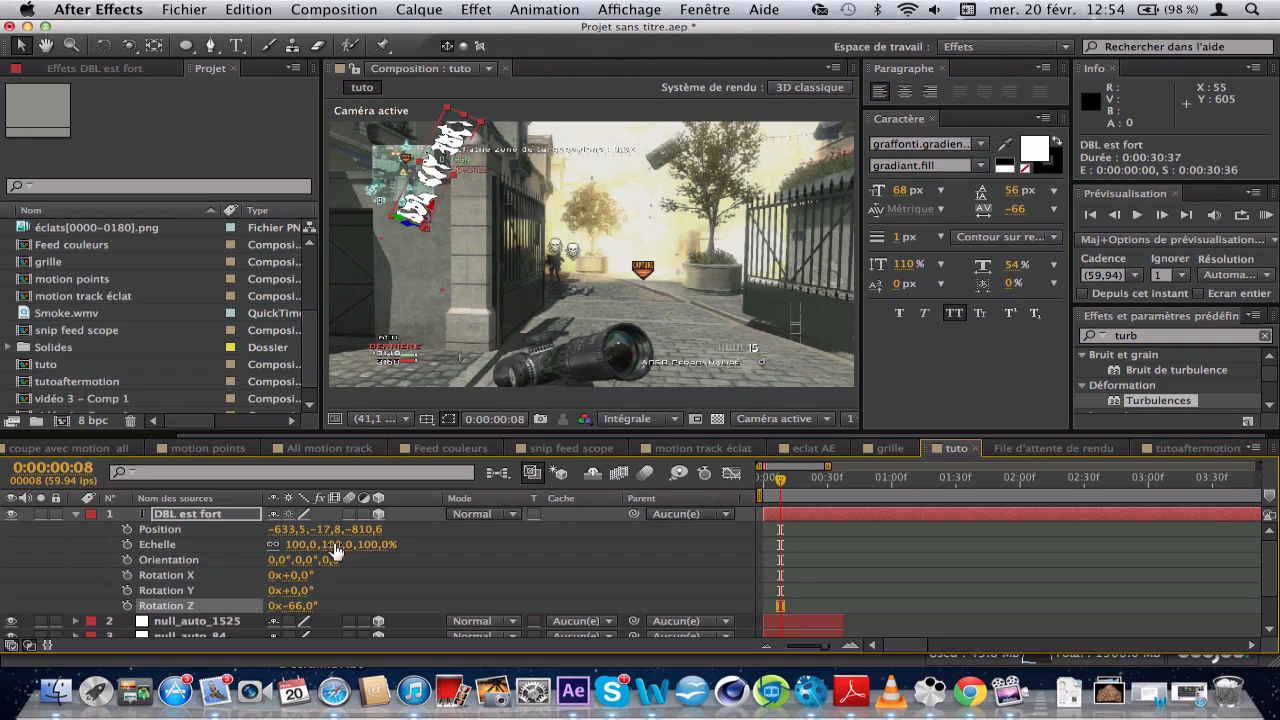
- Move the DBL est fort text onto the wall at position -661.5, 207.2, -810.6 and scale it to 74%
left_click_drag(287, 529, 288, 575)
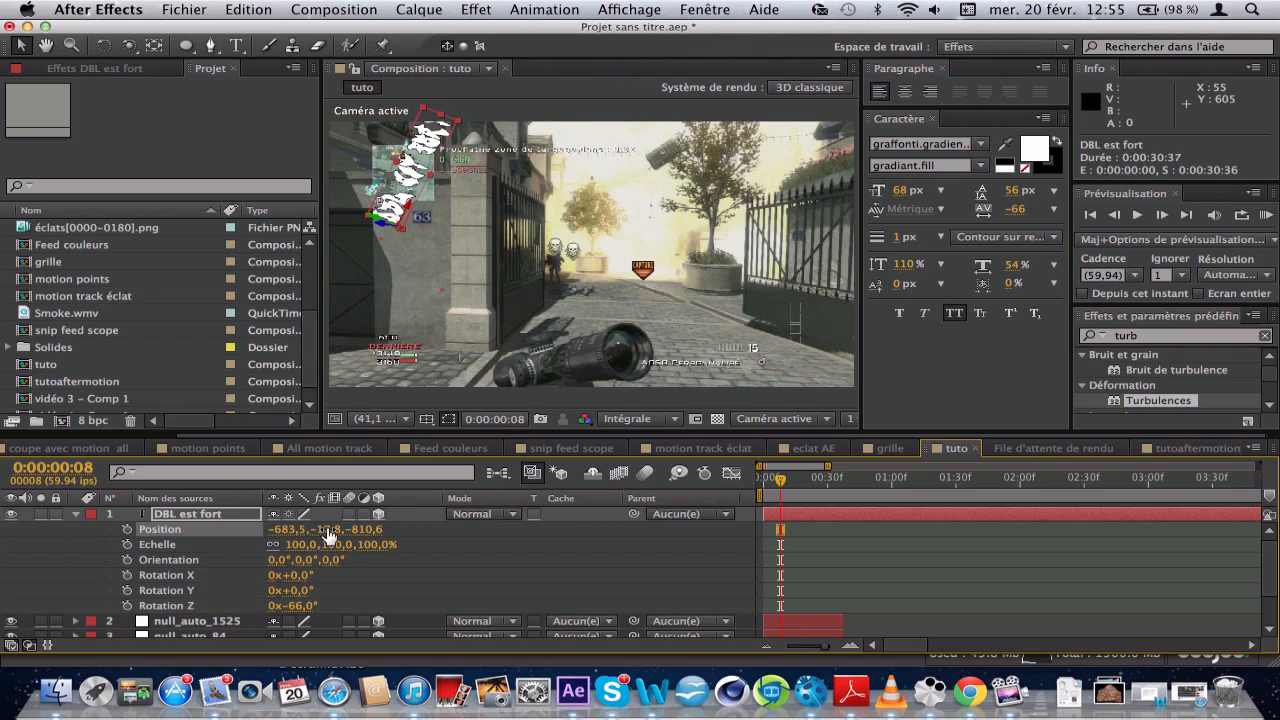
left_click_drag(328, 529, 534, 574)
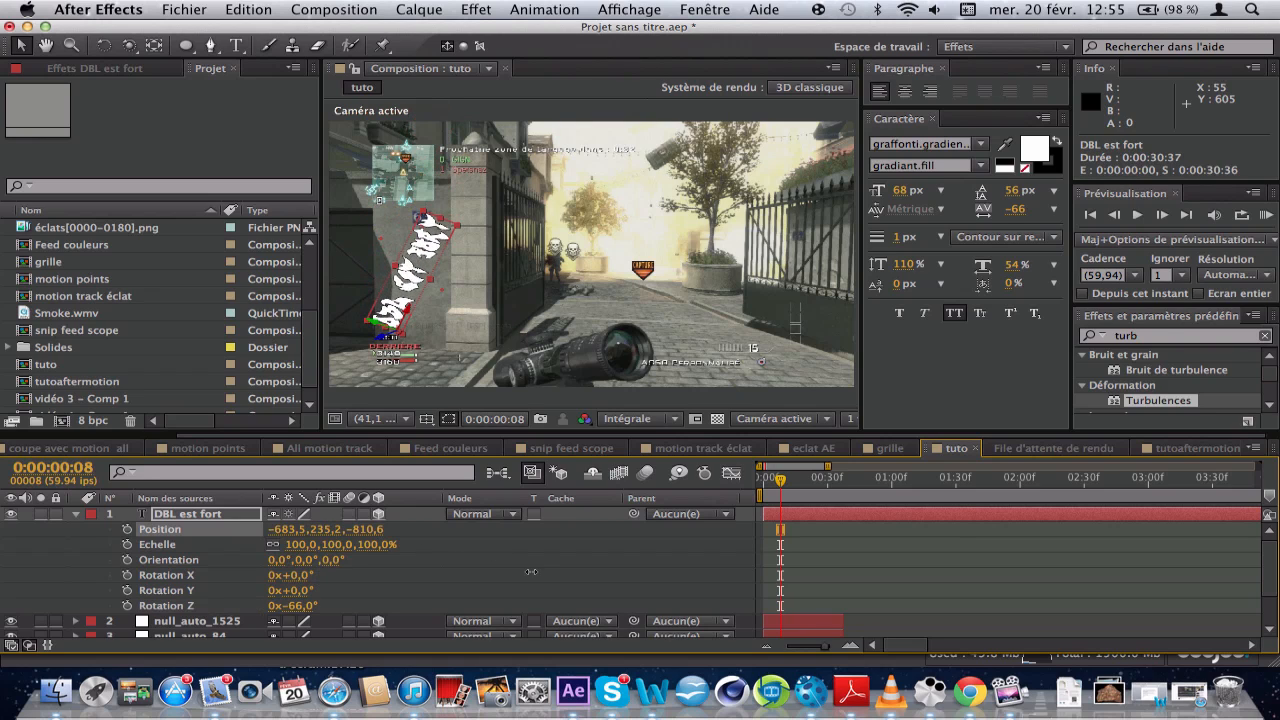
mouse_move(299, 544)
left_mouse_down()
mouse_move(278, 554)
mouse_move(288, 530)
mouse_move(338, 531)
mouse_move(312, 528)
left_mouse_up()
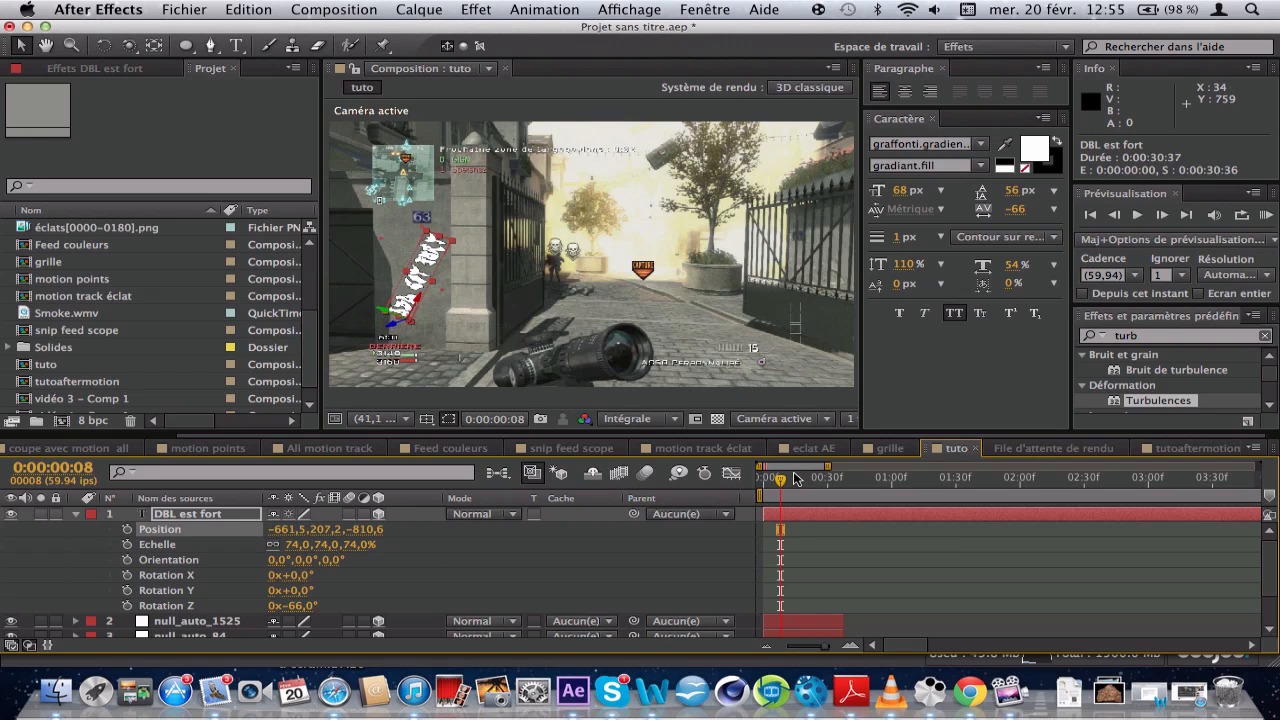
- Play the composition from frame 14 to check how the text sticks to the wall, and collapse the text layer's properties
left_click(795, 479)
key("space")
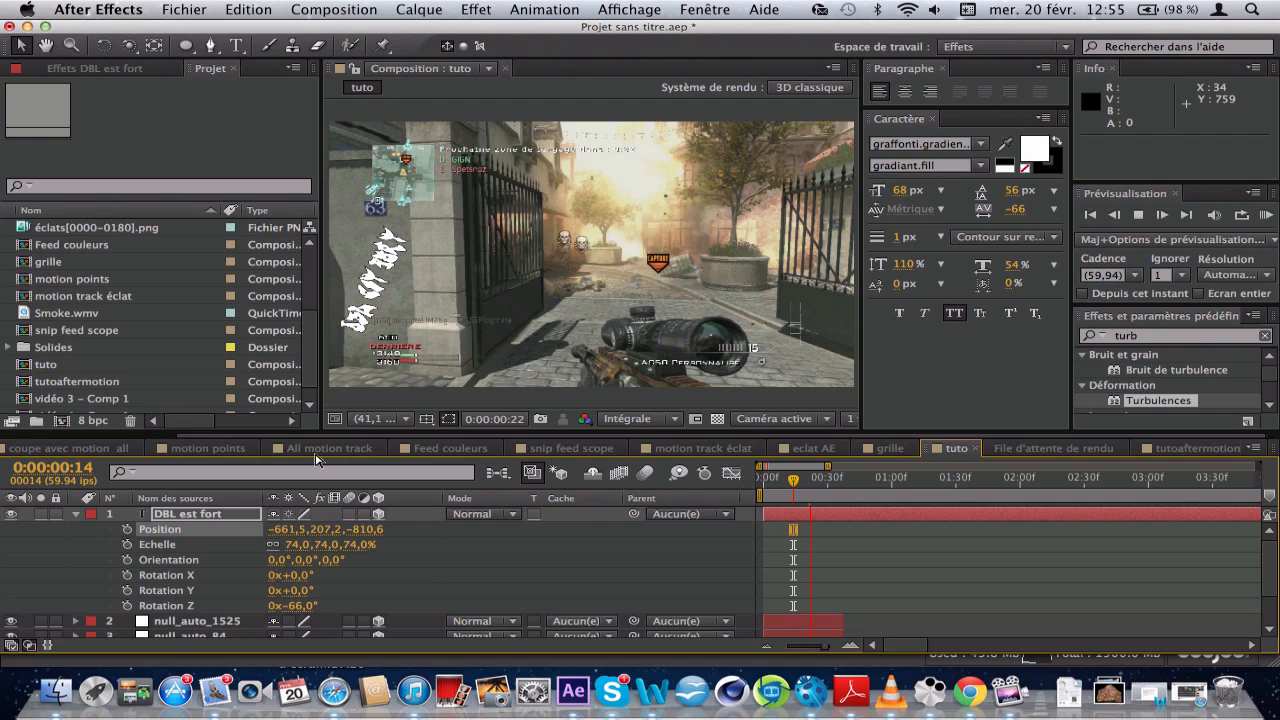
key("space")
left_click(74, 513)
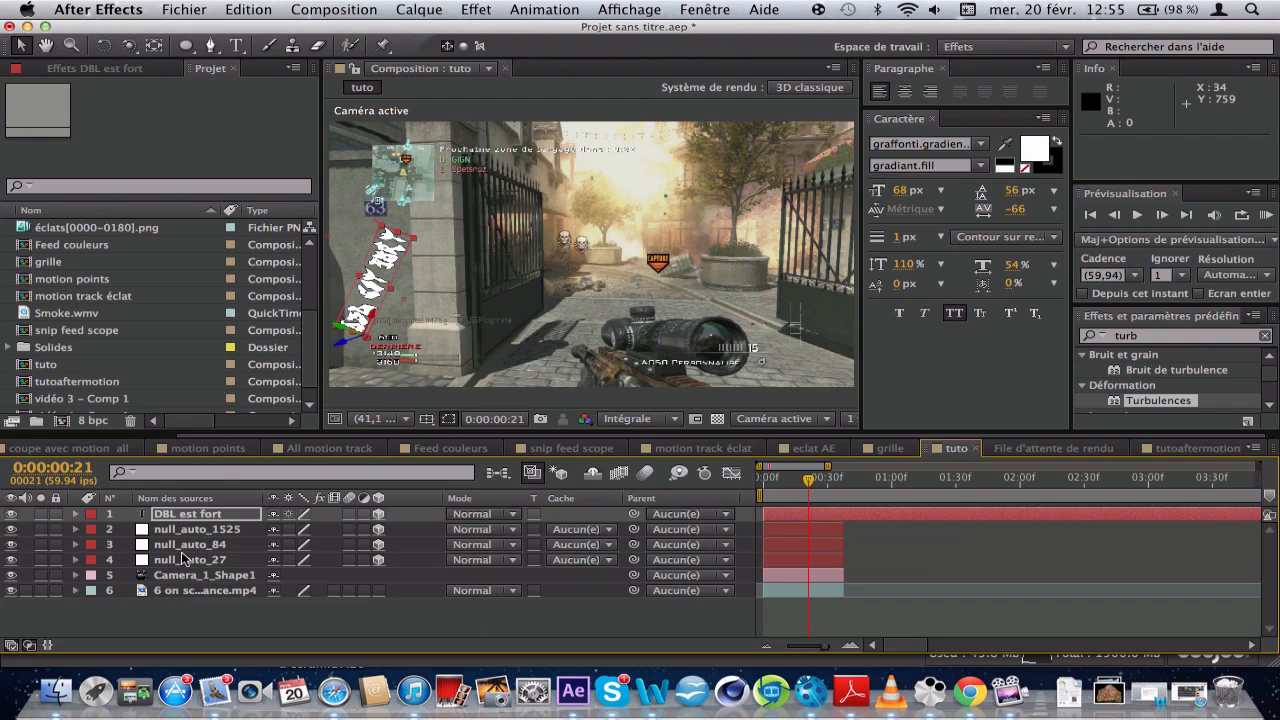
left_click(395, 8)
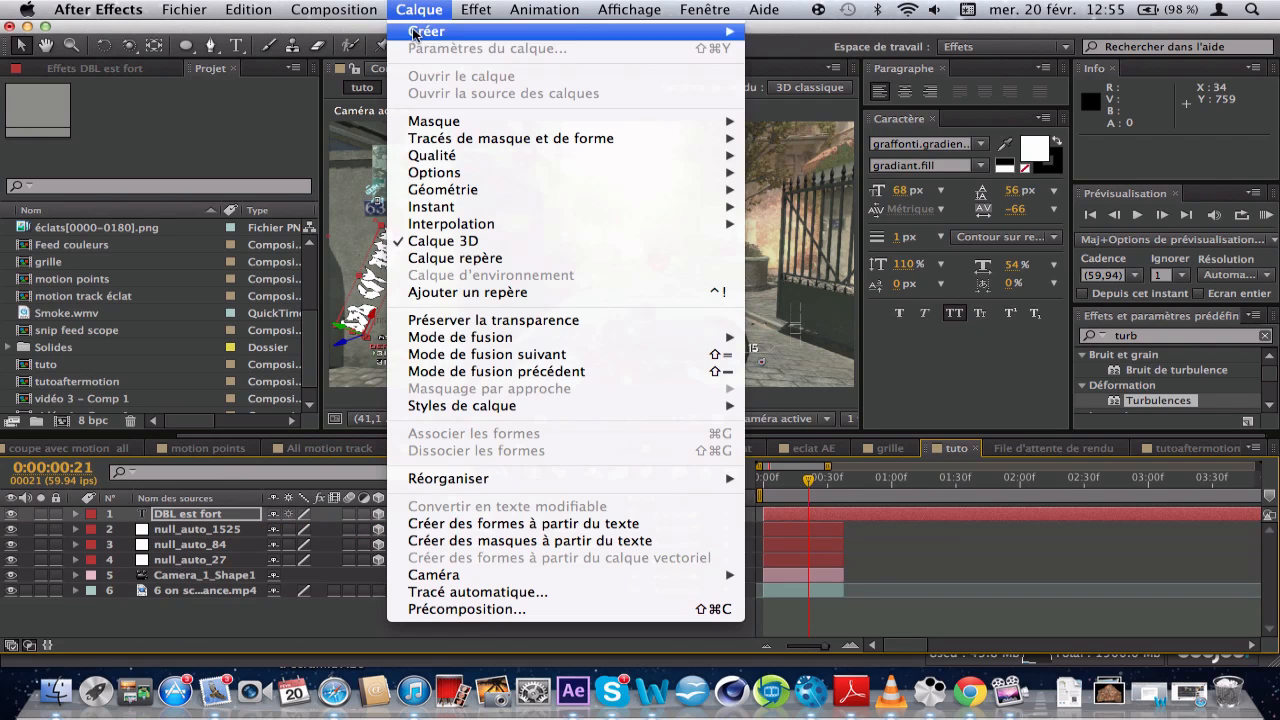
mouse_move(730, 40)
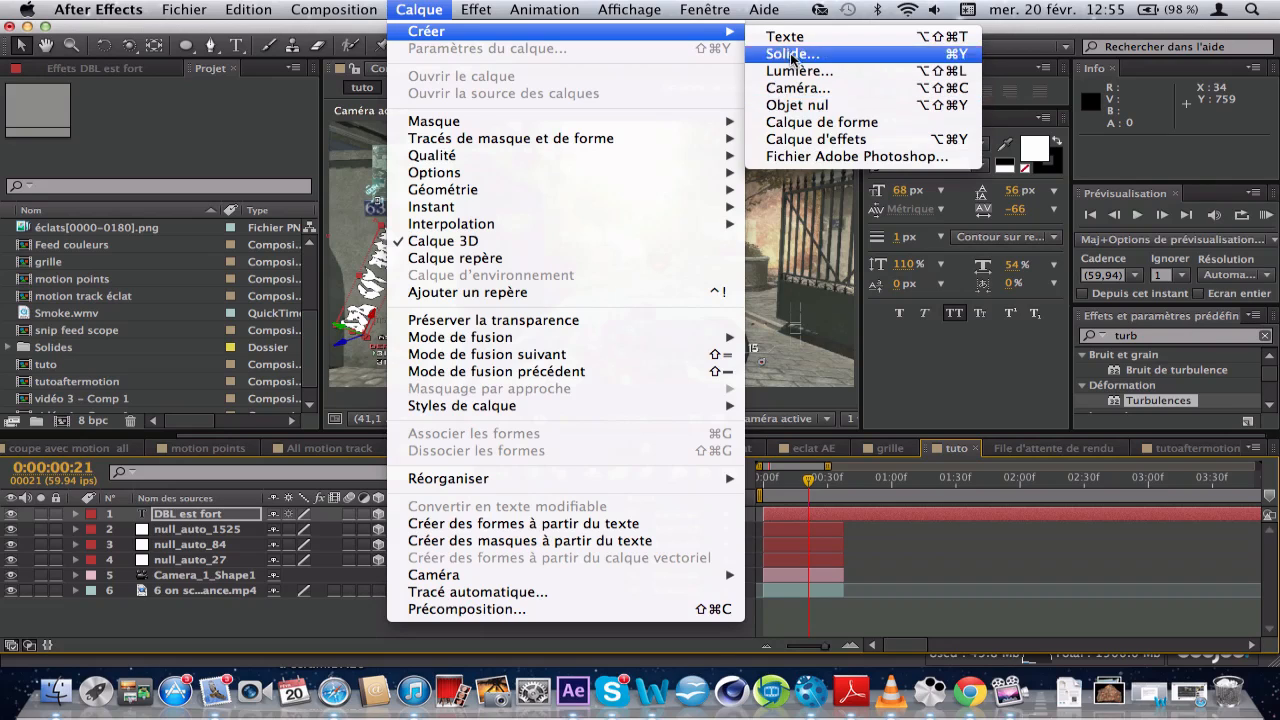
left_click(166, 615)
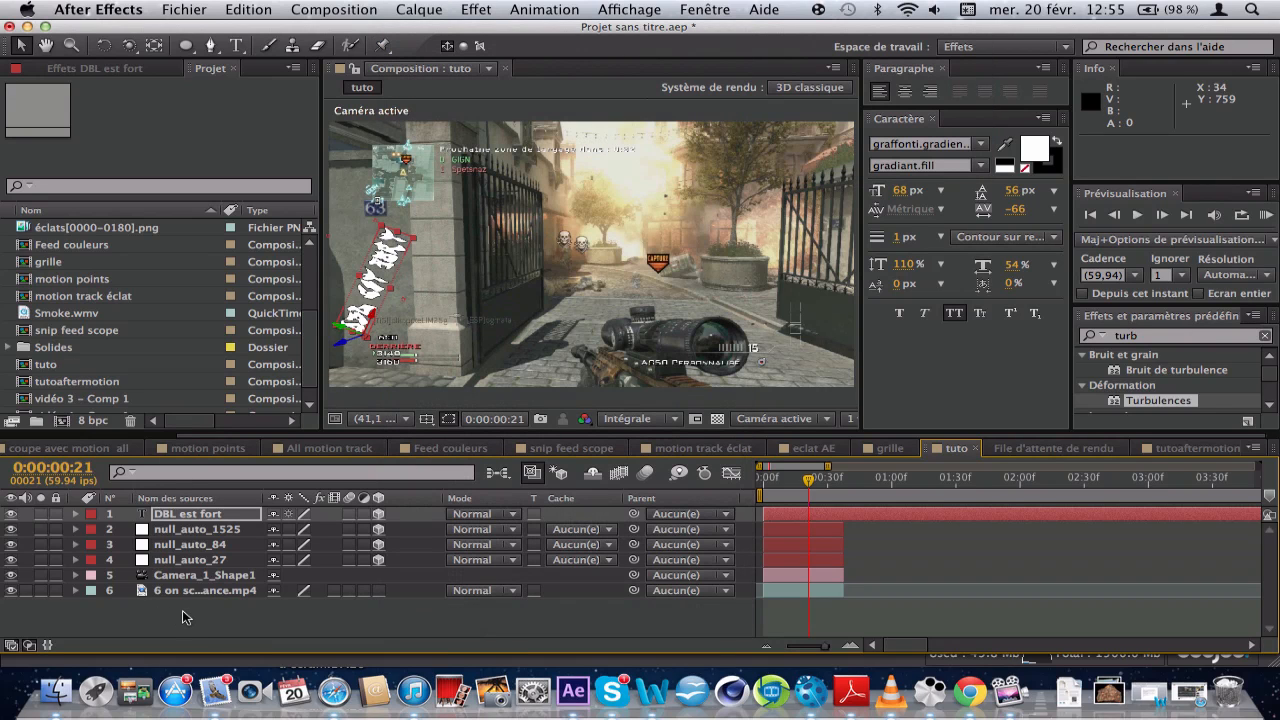
left_click(205, 515)
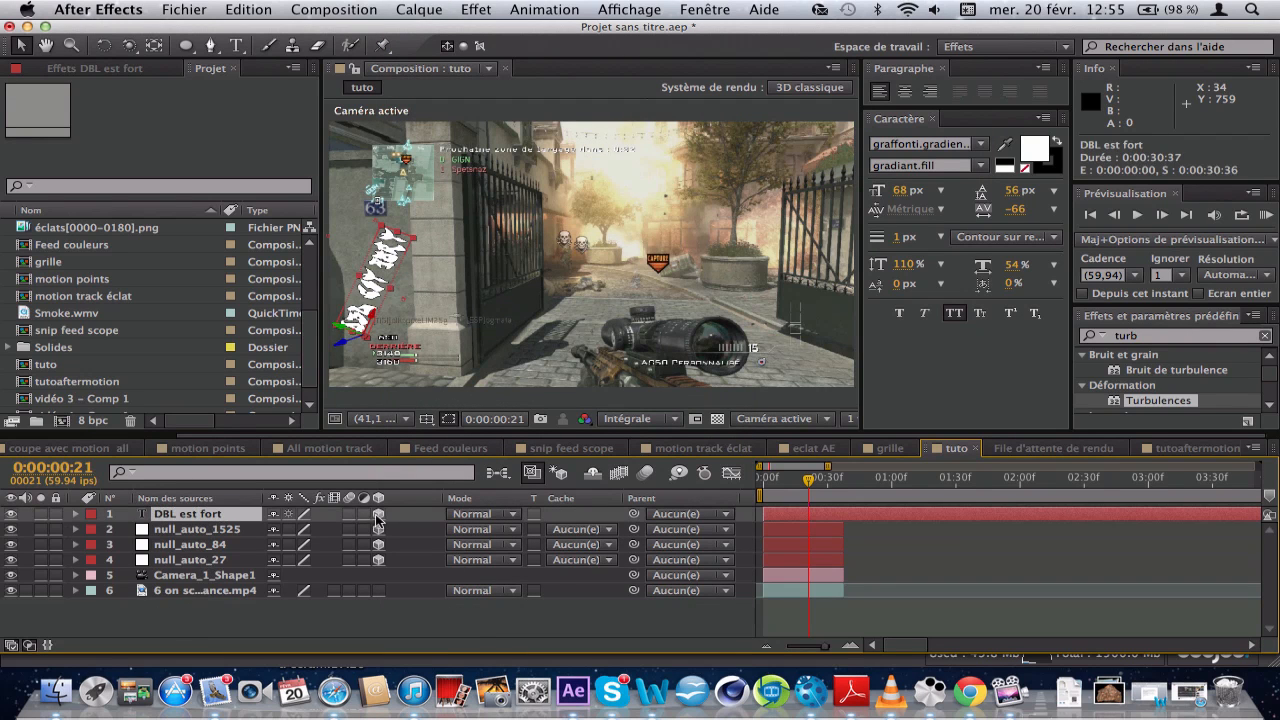